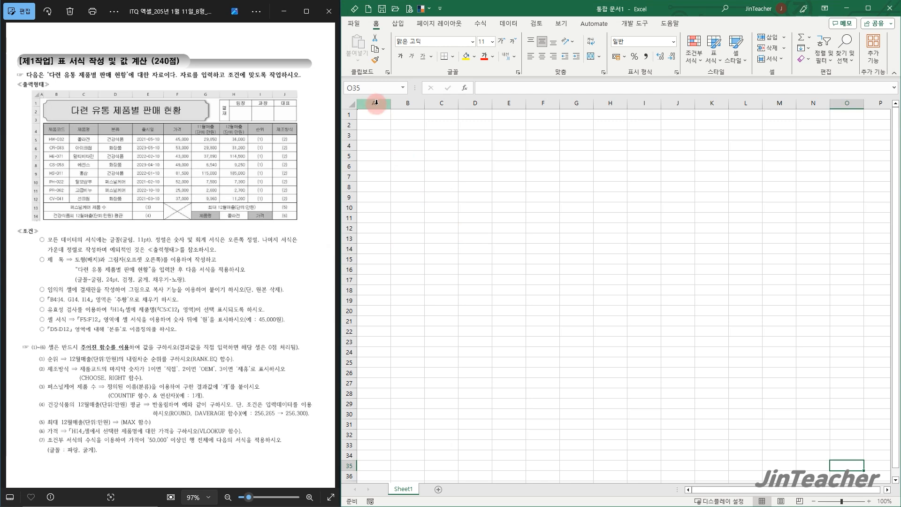
Set the width of column A to 1
{"action": "right_click", "coordinate": [376, 102]}
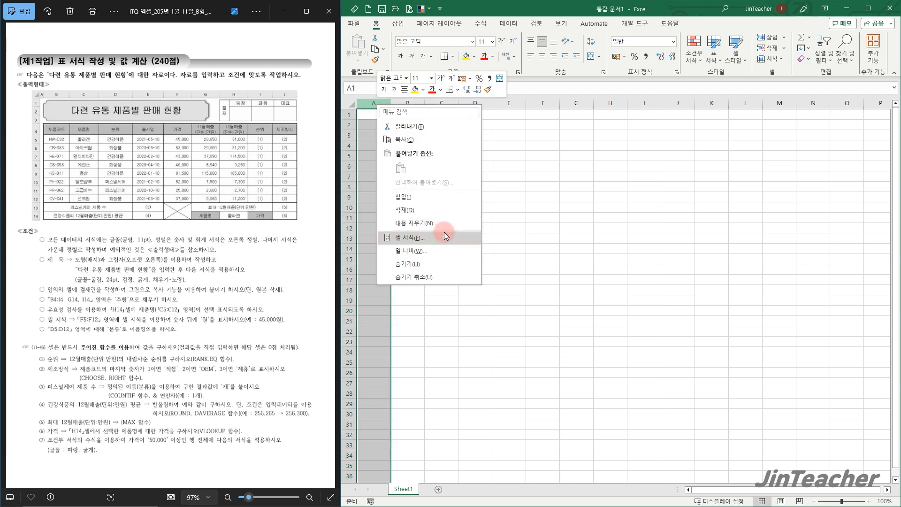
{"action": "left_click", "coordinate": [444, 249]}
{"action": "type", "text": "1"}
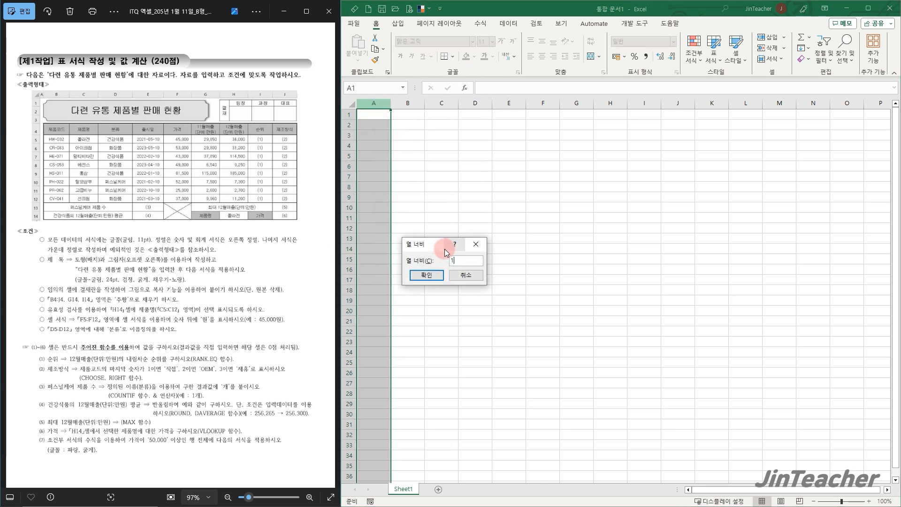
{"action": "left_click", "coordinate": [427, 275]}
{"action": "left_click", "coordinate": [399, 165]}
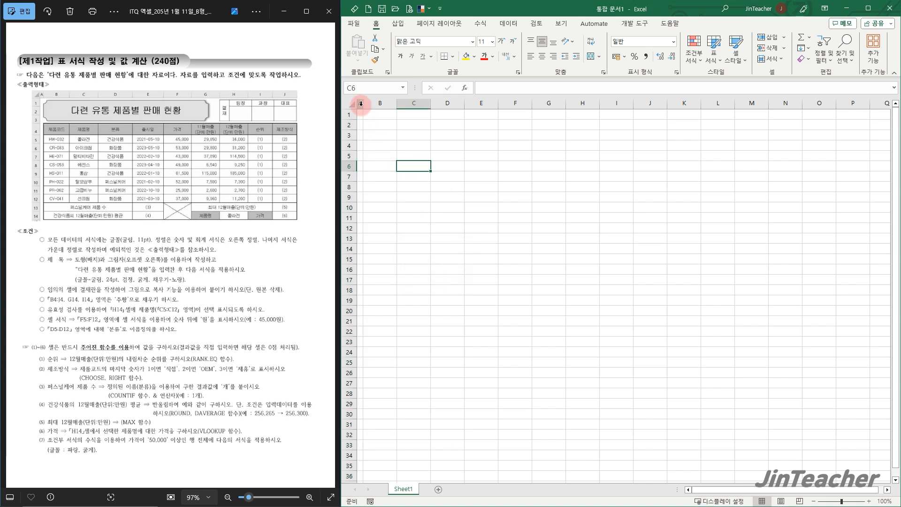
Change the font of all cells in the sheet to 굴림
{"action": "left_click", "coordinate": [353, 107]}
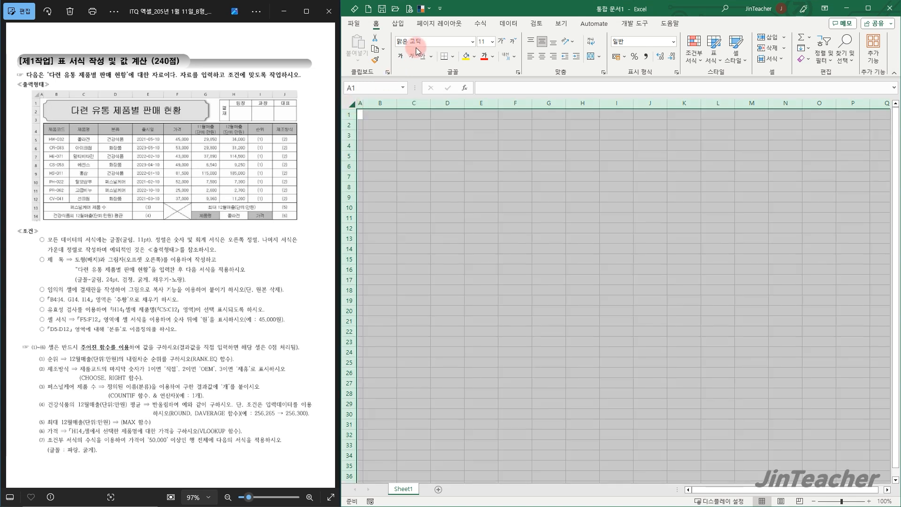
{"action": "left_click", "coordinate": [433, 44]}
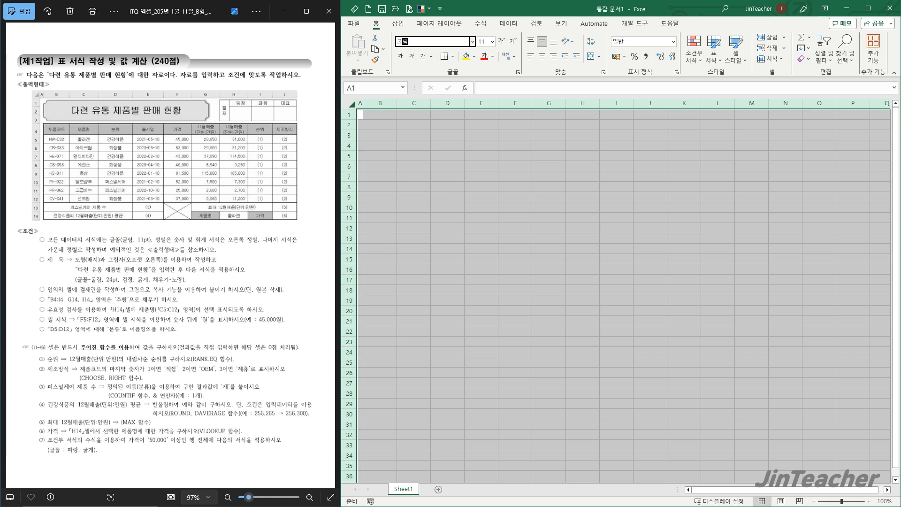
{"action": "key", "text": "Return"}
{"action": "left_click", "coordinate": [413, 315]}
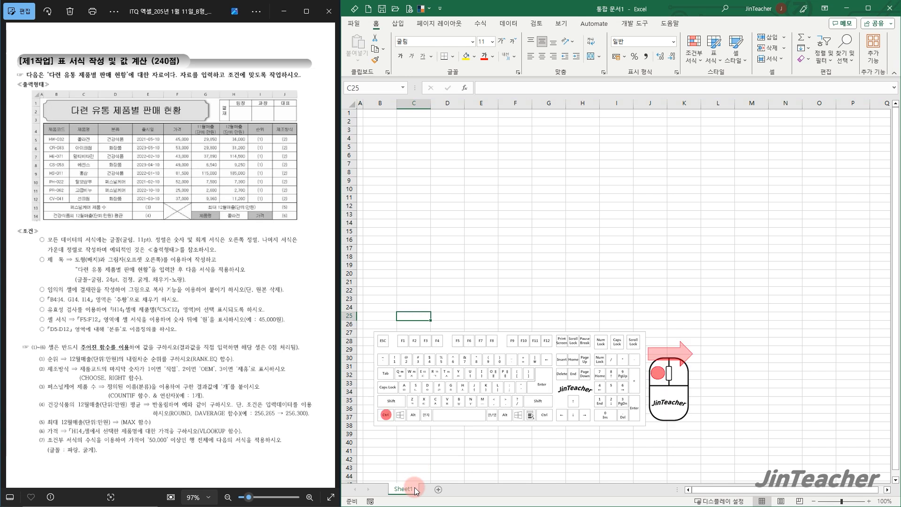
Make two copies of Sheet1 and rename the three sheets 제1작업, 제2작업 and 제3작업 in order
{"action": "left_click_drag", "start_coordinate": [413, 491], "coordinate": [478, 478]}
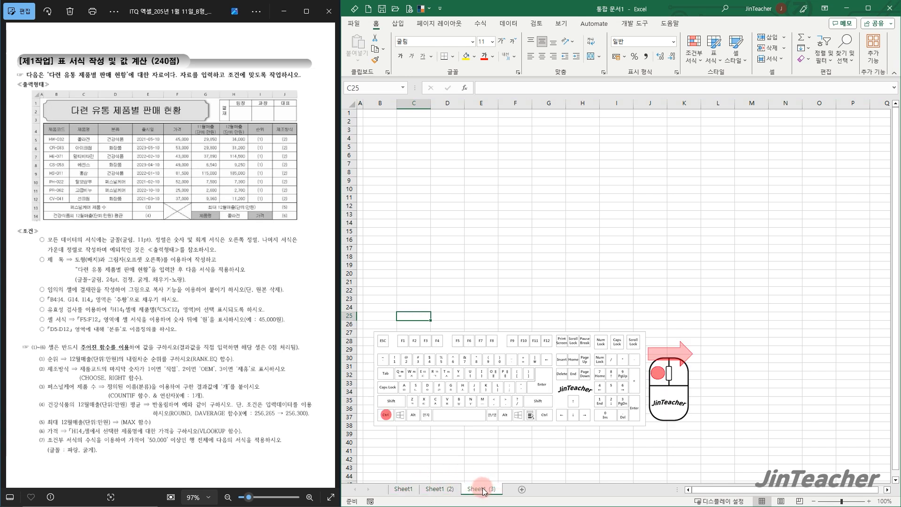
{"action": "double_click", "coordinate": [483, 489]}
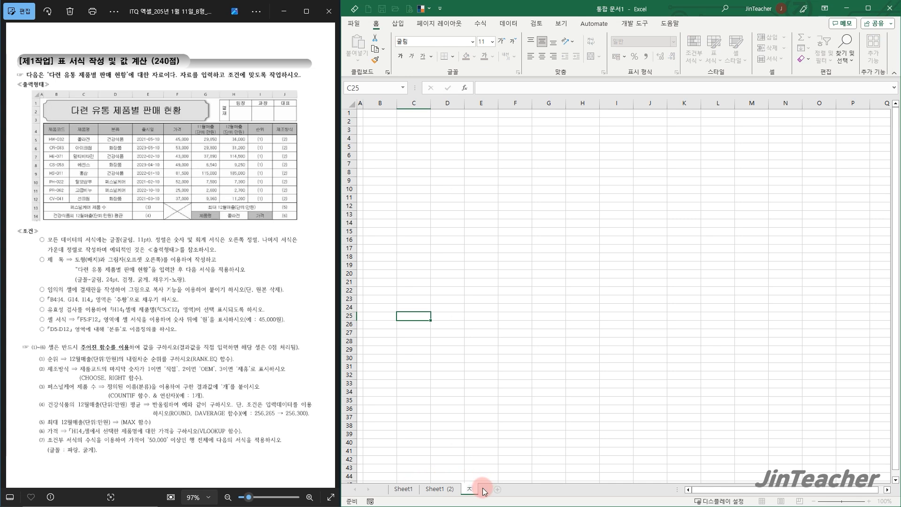
{"action": "type", "text": "제3작업"}
{"action": "double_click", "coordinate": [439, 489]}
{"action": "type", "text": "제2작업"}
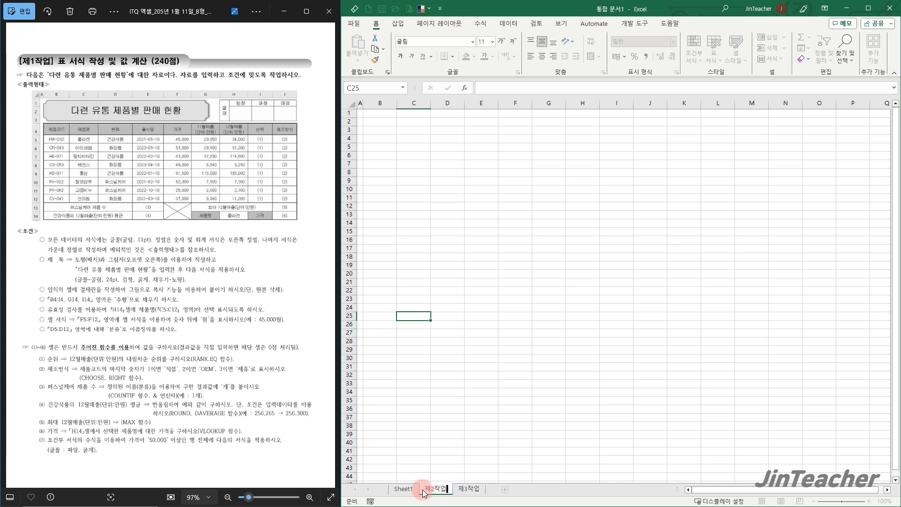
{"action": "double_click", "coordinate": [416, 489]}
{"action": "type", "text": "ㅈ"}
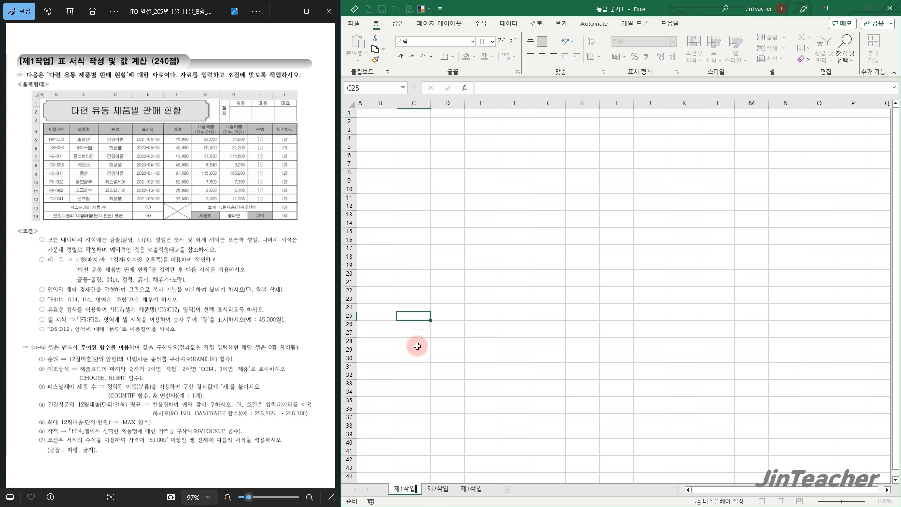
{"action": "left_click", "coordinate": [428, 276]}
Enter the header 제품코드 in cell B4 of the 제1작업 sheet
{"action": "scroll", "coordinate": [174, 207], "scroll_direction": "up", "scroll_amount": 2}
{"action": "scroll", "coordinate": [174, 207], "scroll_direction": "up", "scroll_amount": 2}
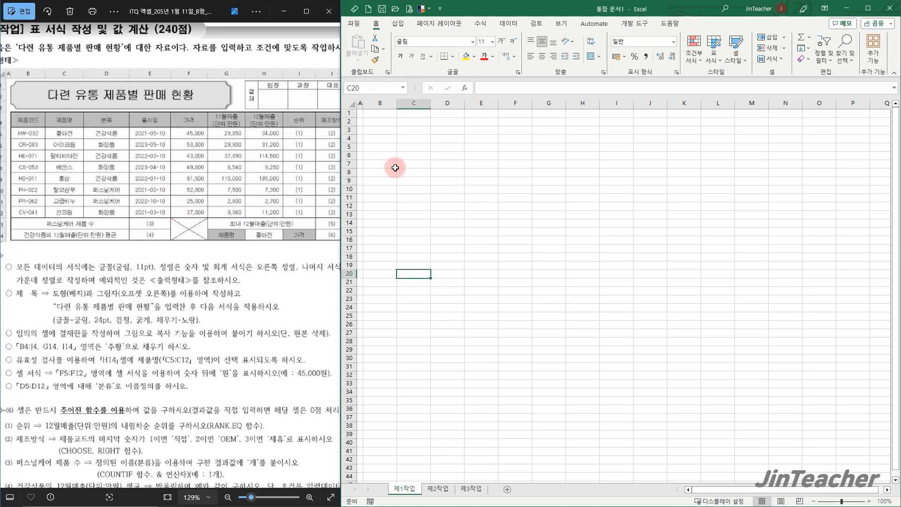
{"action": "left_click", "coordinate": [382, 132]}
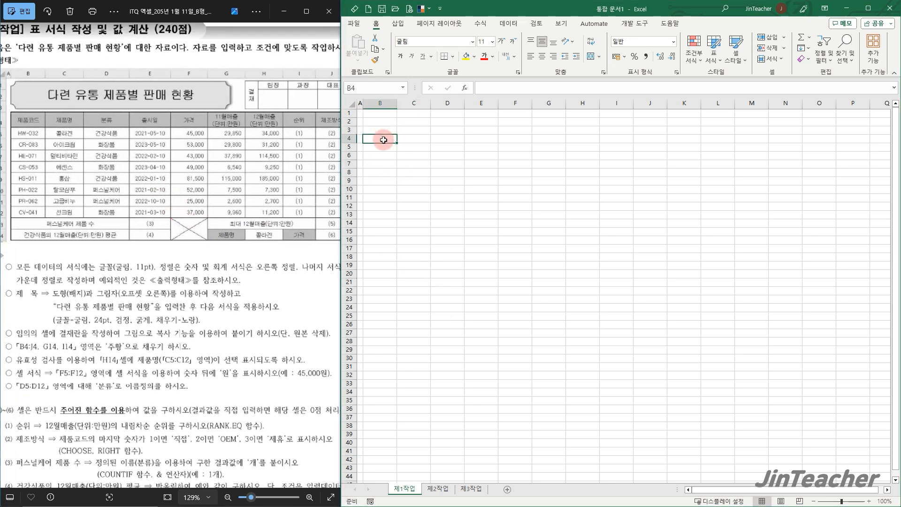
{"action": "type", "text": "제품코드"}
{"action": "key", "text": "Return"}
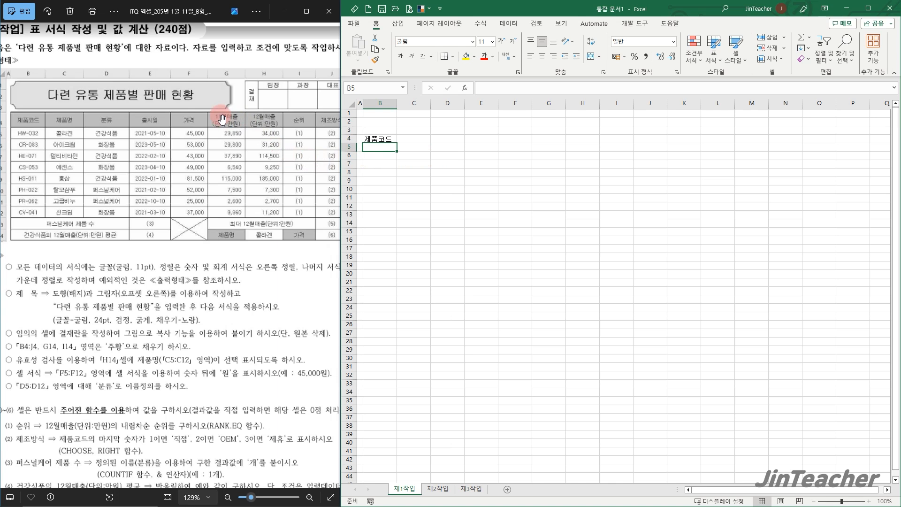
Enter a two-line header in G4, with 11월매출 on the first line and (단위:만원) on the second
{"action": "left_click", "coordinate": [558, 138]}
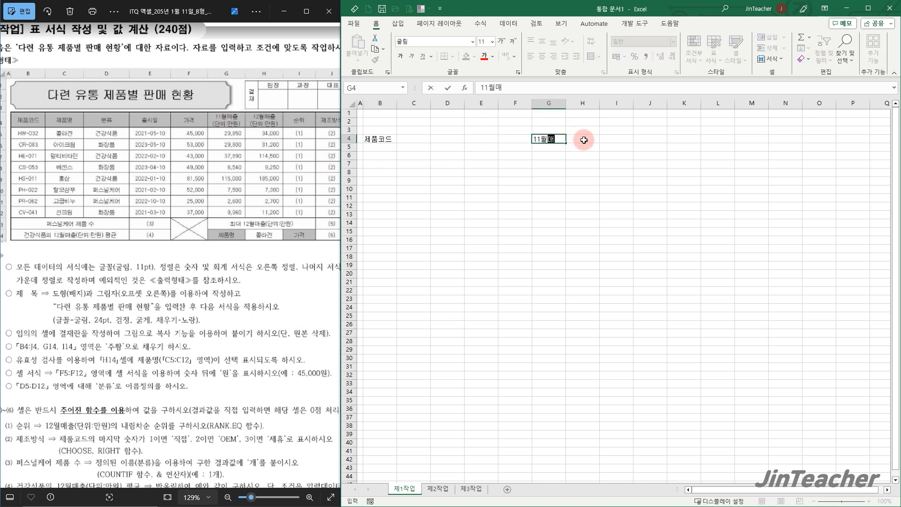
{"action": "type", "text": "11월매출"}
{"action": "key", "text": "alt+Return"}
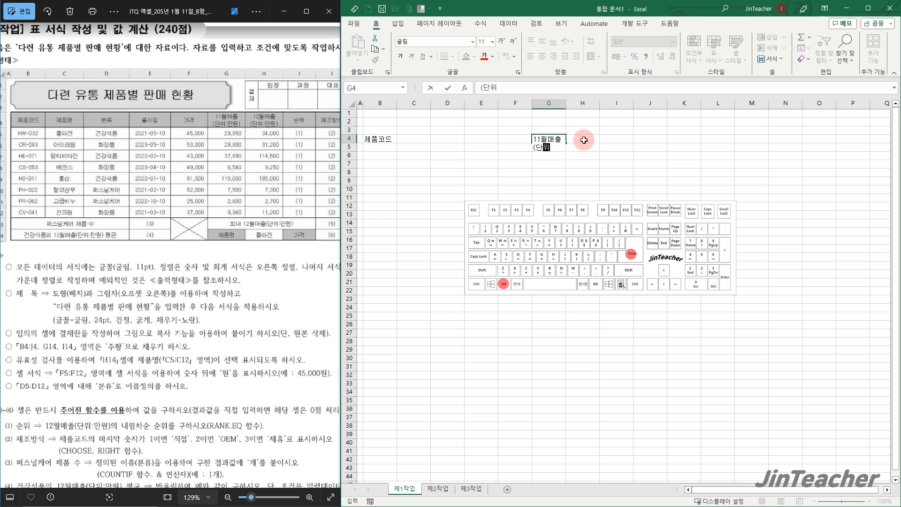
{"action": "type", "text": "(단위:만원)"}
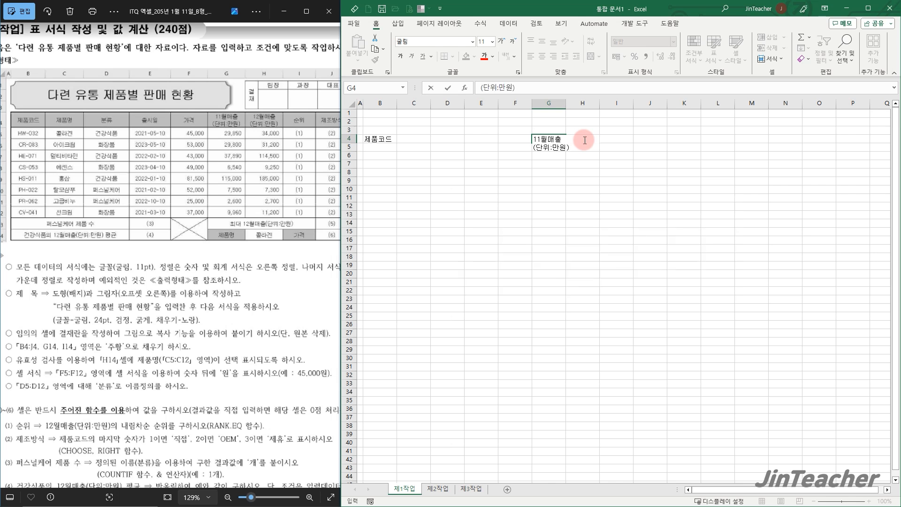
{"action": "key", "text": "Return"}
{"action": "left_click", "coordinate": [548, 207]}
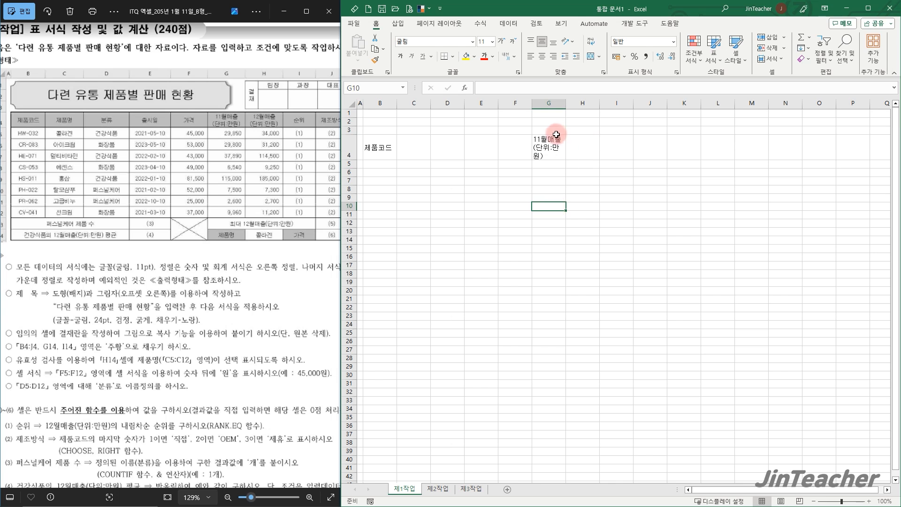
Widen column G so that (단위:만원) in the G4 header fits on one line
{"action": "left_click_drag", "start_coordinate": [554, 100], "coordinate": [609, 102]}
{"action": "left_click", "coordinate": [588, 121]}
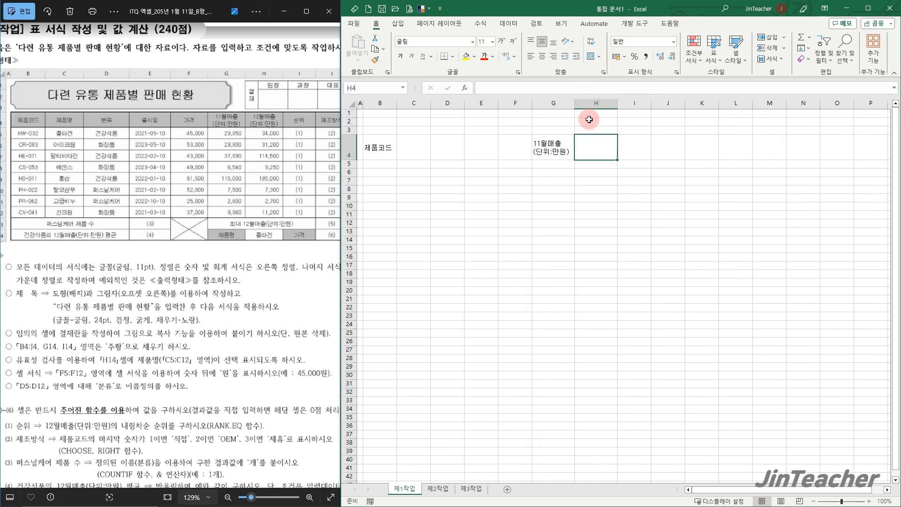
{"action": "left_click", "coordinate": [547, 145]}
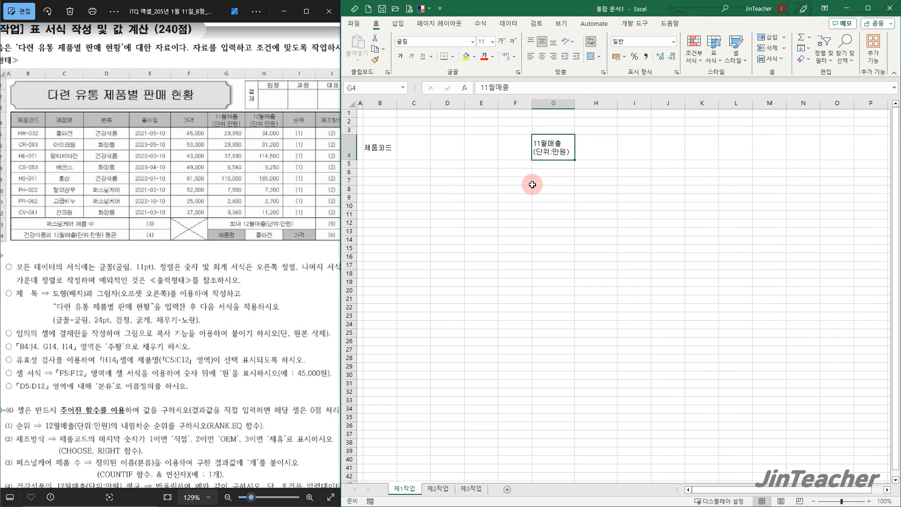
{"action": "left_click_drag", "start_coordinate": [385, 148], "coordinate": [749, 270]}
{"action": "left_click", "coordinate": [582, 239]}
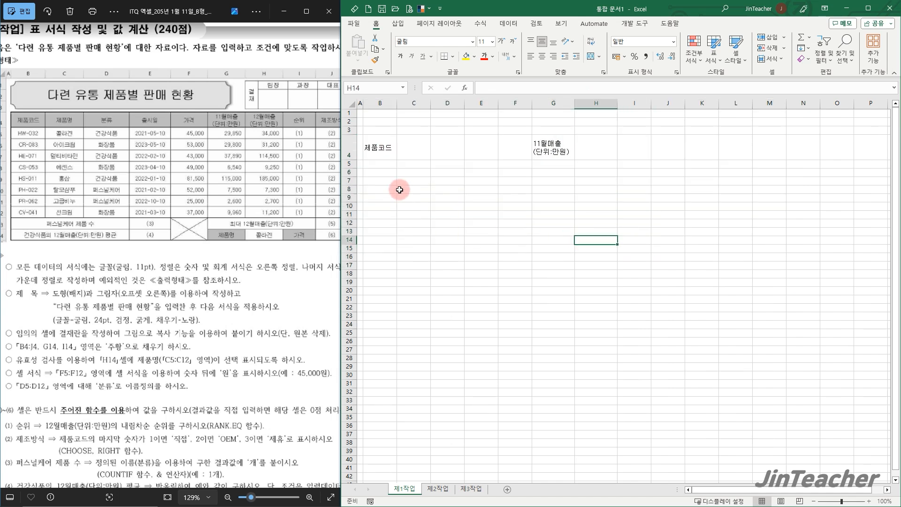
{"action": "left_click_drag", "start_coordinate": [386, 170], "coordinate": [383, 248]}
{"action": "left_click_drag", "start_coordinate": [423, 171], "coordinate": [415, 249]}
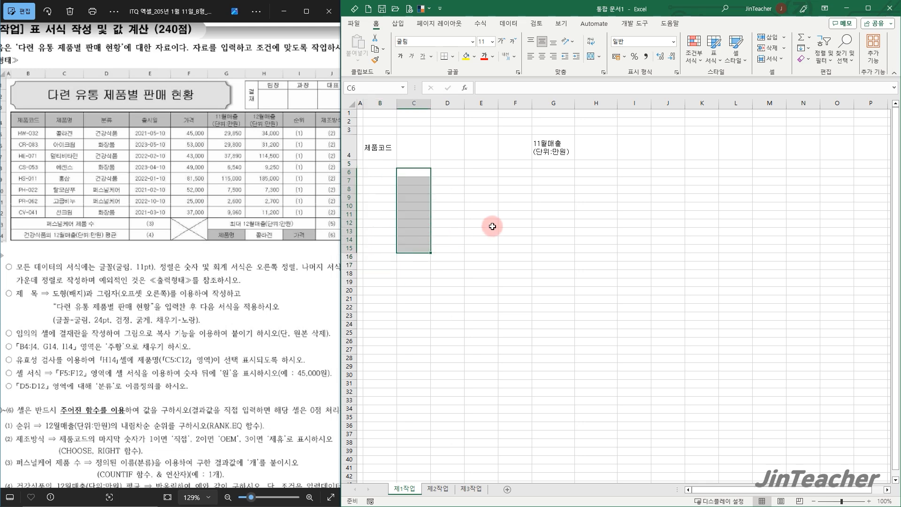
{"action": "left_click", "coordinate": [556, 217]}
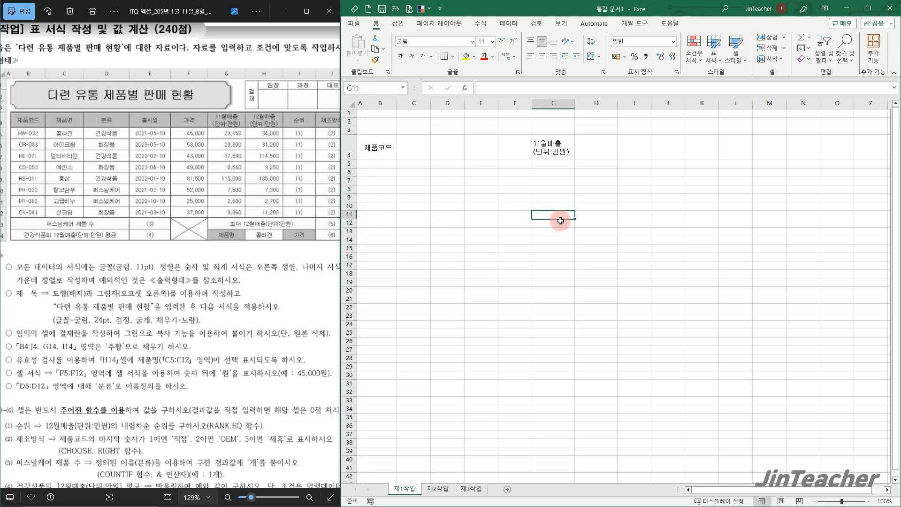
Save the workbook in the ITQ folder, using the examinee number and name joined by a hyphen as the file name
{"action": "key", "text": "F12"}
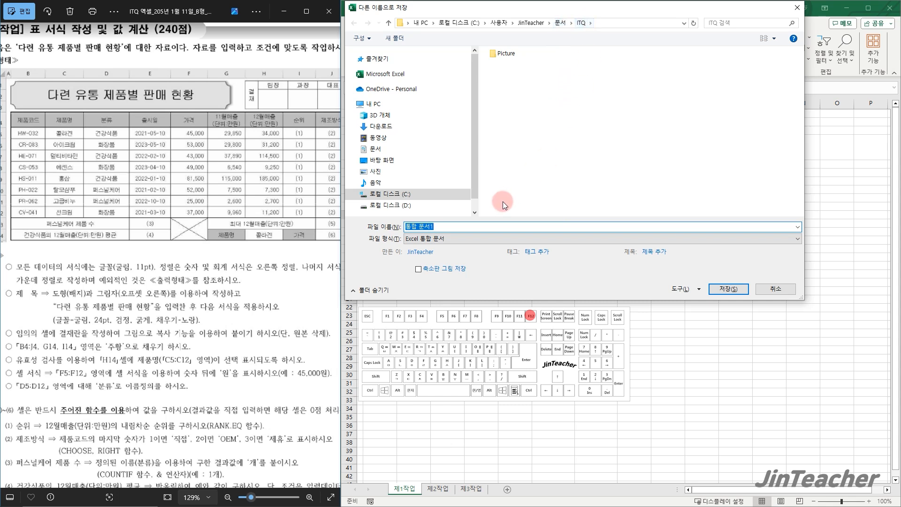
{"action": "type", "text": "12345678-진쌤"}
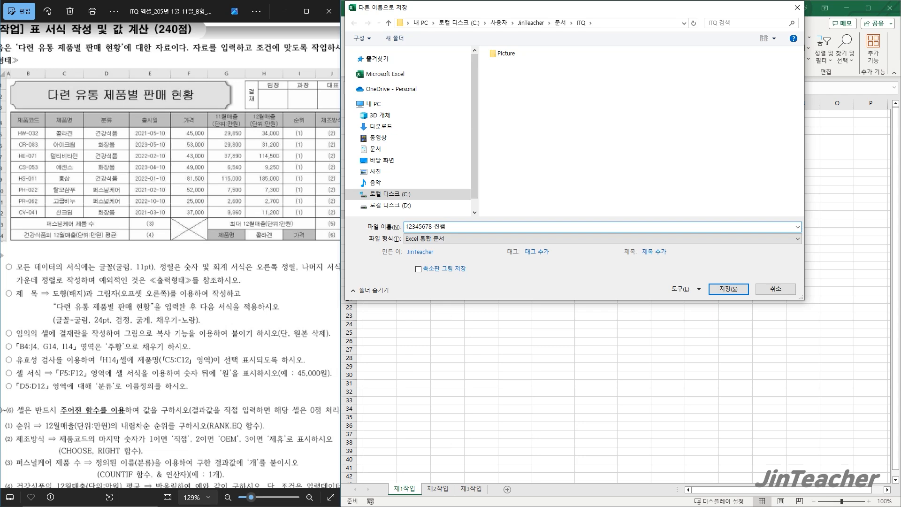
{"action": "left_click", "coordinate": [719, 288]}
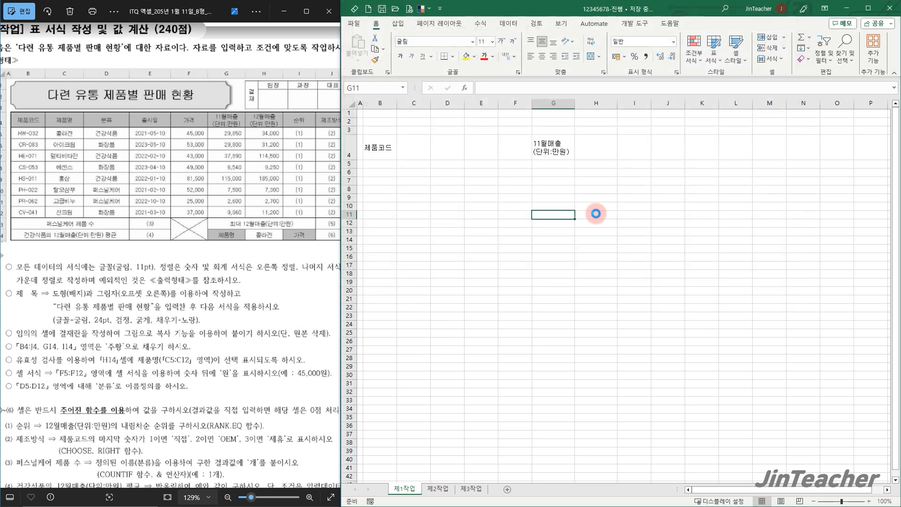
{"action": "left_click", "coordinate": [579, 200]}
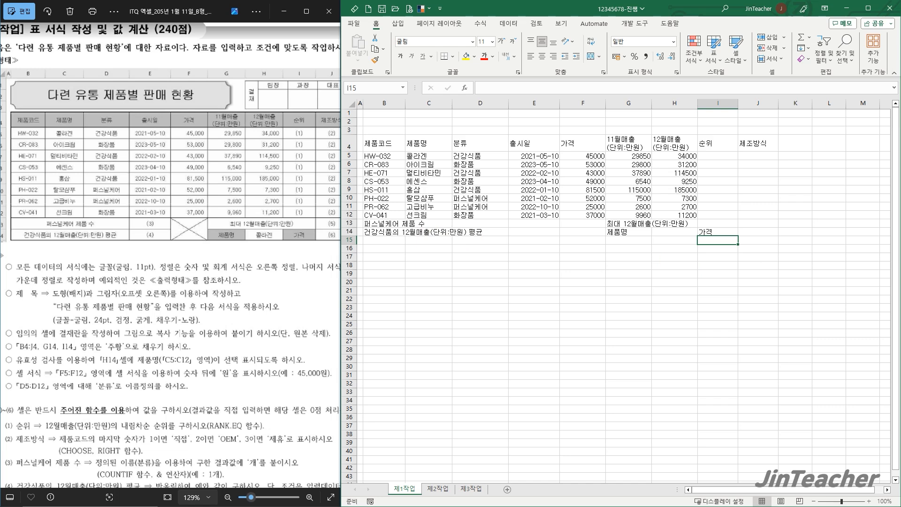
Merge and center the ranges B13:D13, B14:D14, F13:F14 and G13:I13 in the table's bottom rows
{"action": "left_click_drag", "start_coordinate": [378, 224], "coordinate": [495, 225]}
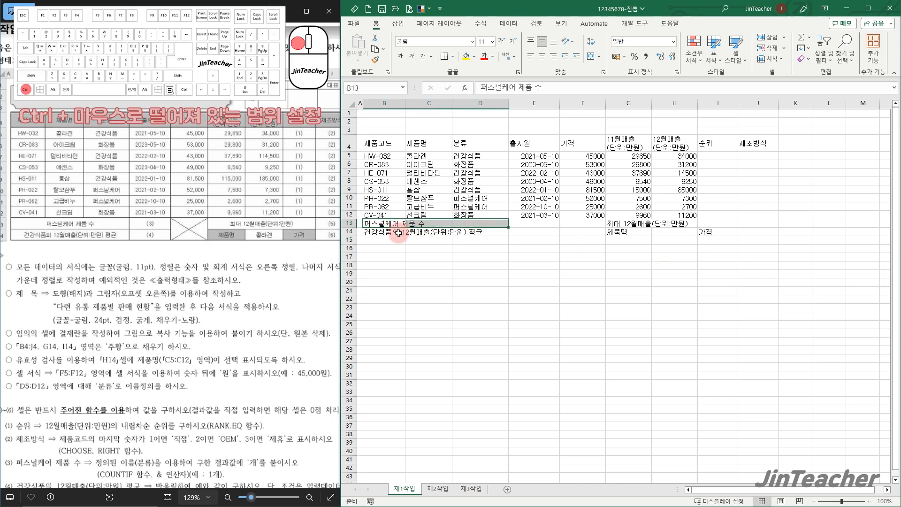
{"action": "left_click_drag", "start_coordinate": [378, 232], "coordinate": [478, 232]}
{"action": "left_click_drag", "start_coordinate": [586, 223], "coordinate": [712, 219]}
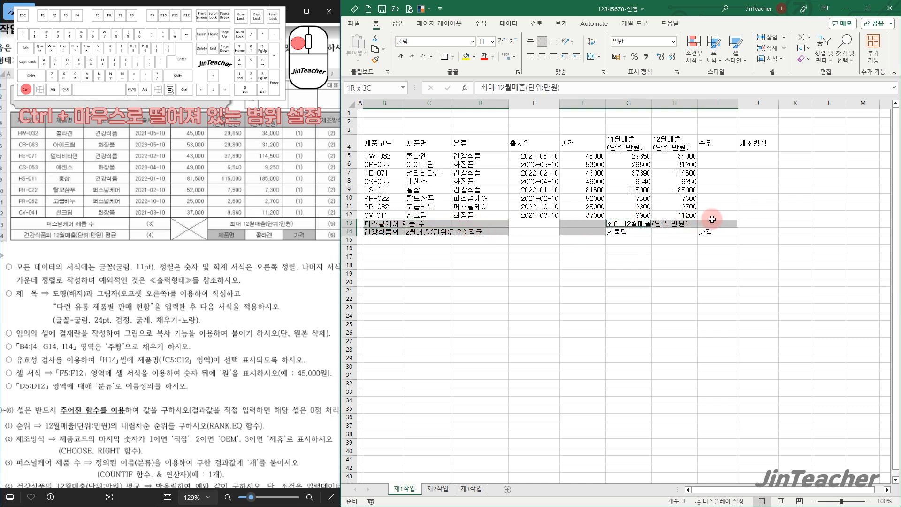
{"action": "left_click", "coordinate": [590, 57]}
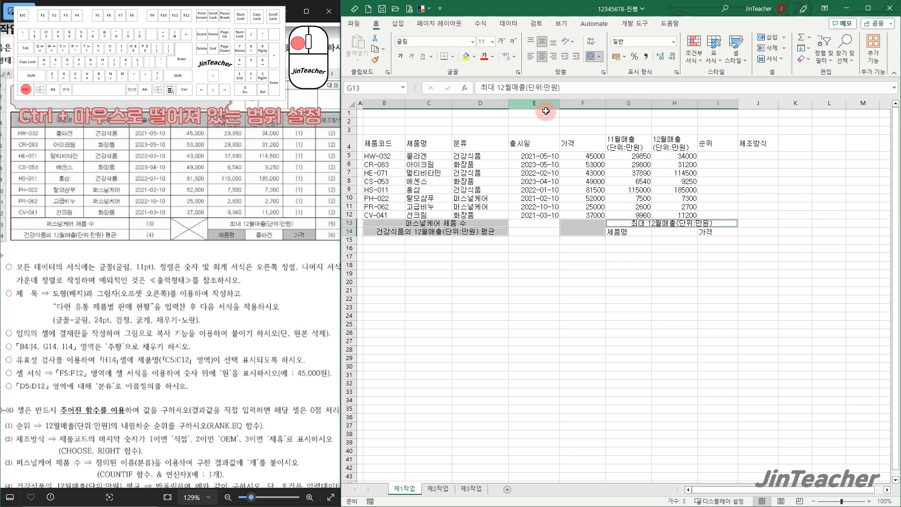
{"action": "left_click", "coordinate": [503, 256]}
Apply all borders to the whole table, B4:J14
{"action": "scroll", "coordinate": [282, 249], "scroll_direction": "down", "scroll_amount": 2}
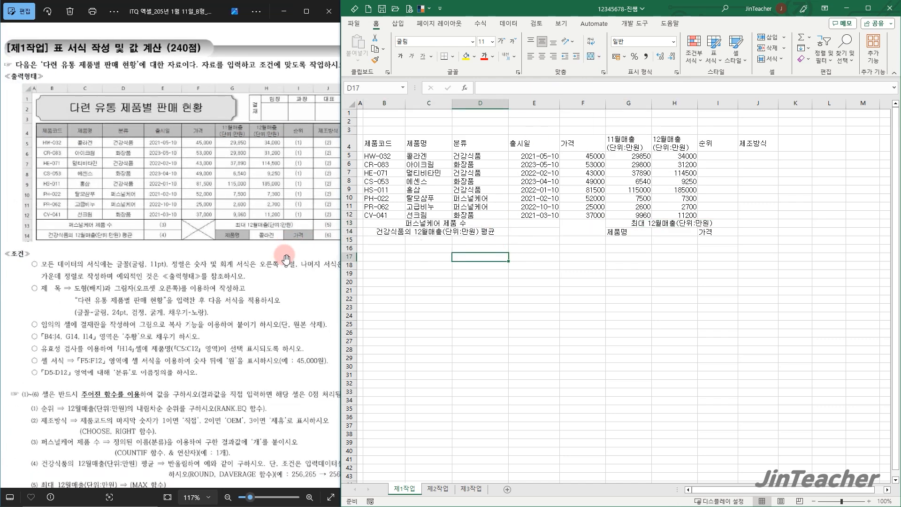
{"action": "left_click_drag", "start_coordinate": [380, 145], "coordinate": [753, 233]}
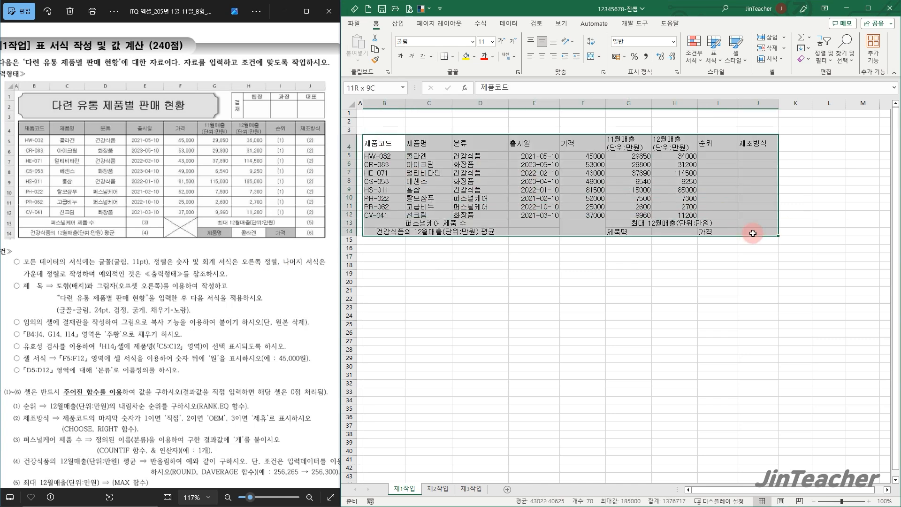
{"action": "left_click", "coordinate": [453, 56]}
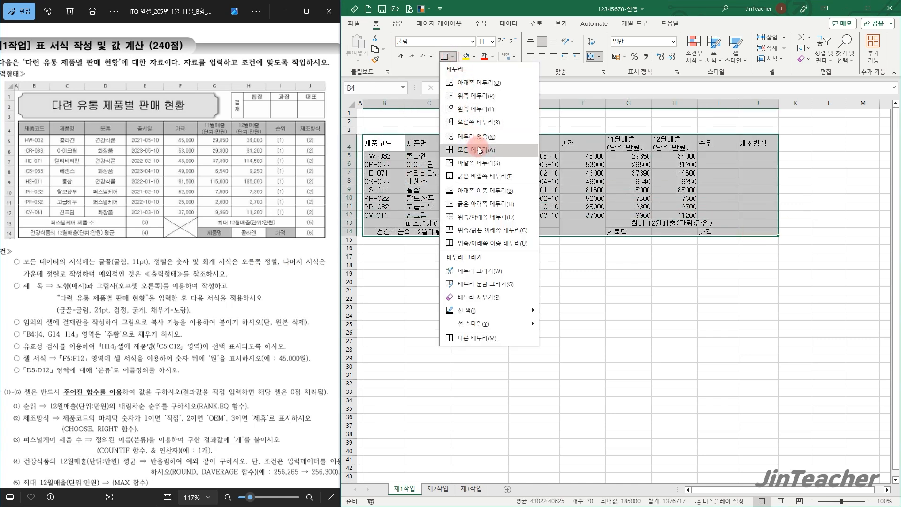
{"action": "left_click", "coordinate": [476, 149]}
Add a thick outside border around the whole table B4:J14 and another around the data rows B5:J12
{"action": "left_click", "coordinate": [454, 57]}
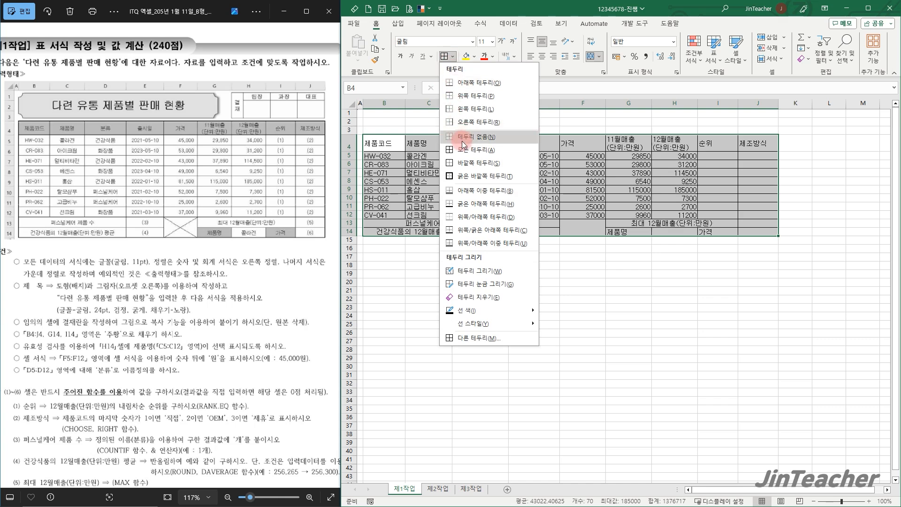
{"action": "left_click", "coordinate": [467, 170]}
{"action": "left_click", "coordinate": [429, 172]}
{"action": "left_click_drag", "start_coordinate": [375, 157], "coordinate": [763, 215]}
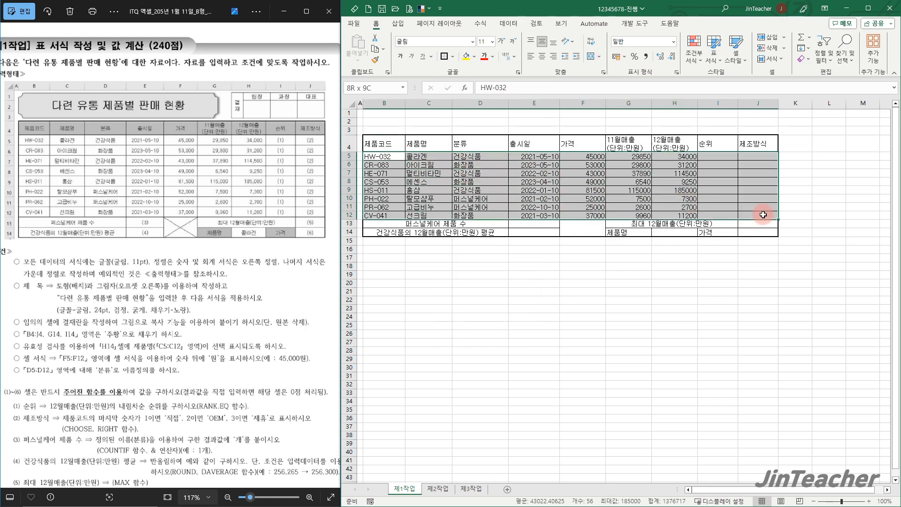
{"action": "left_click", "coordinate": [441, 57]}
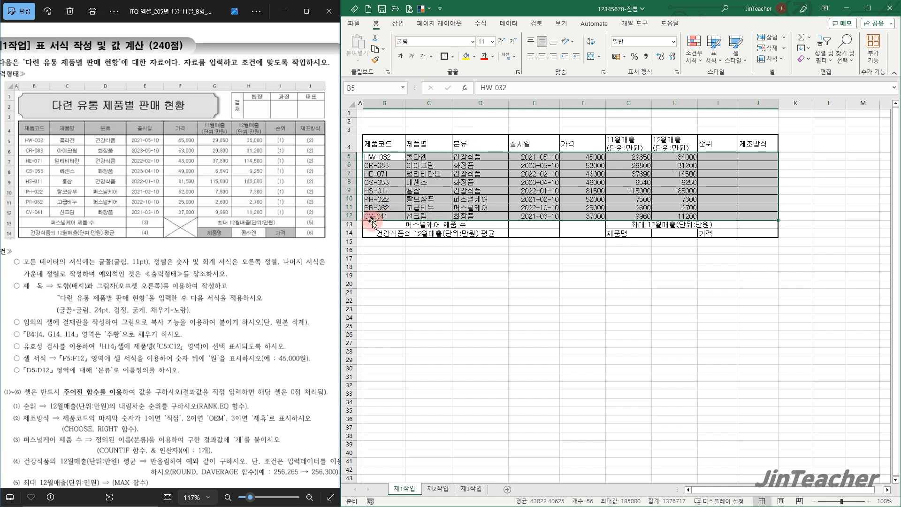
Add crossing diagonal borders in both directions to the merged cell F13:F14
{"action": "left_click", "coordinate": [580, 231]}
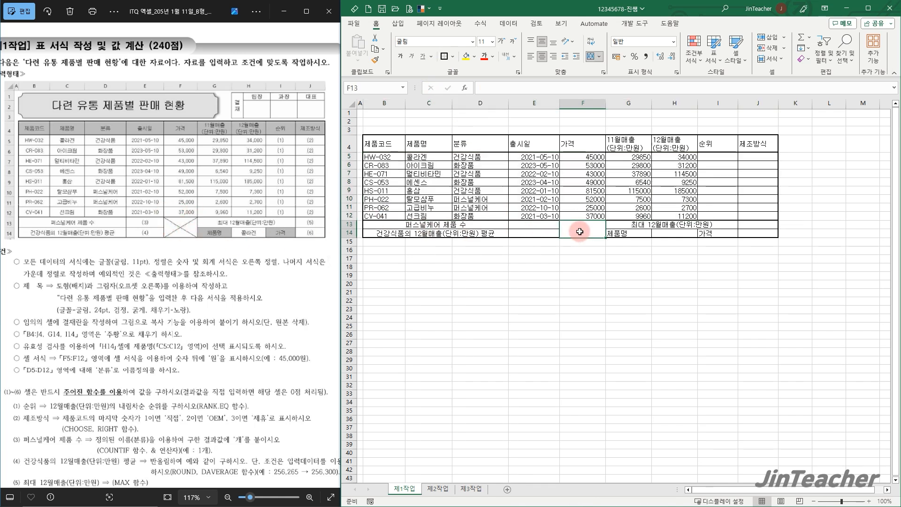
{"action": "left_click", "coordinate": [677, 72]}
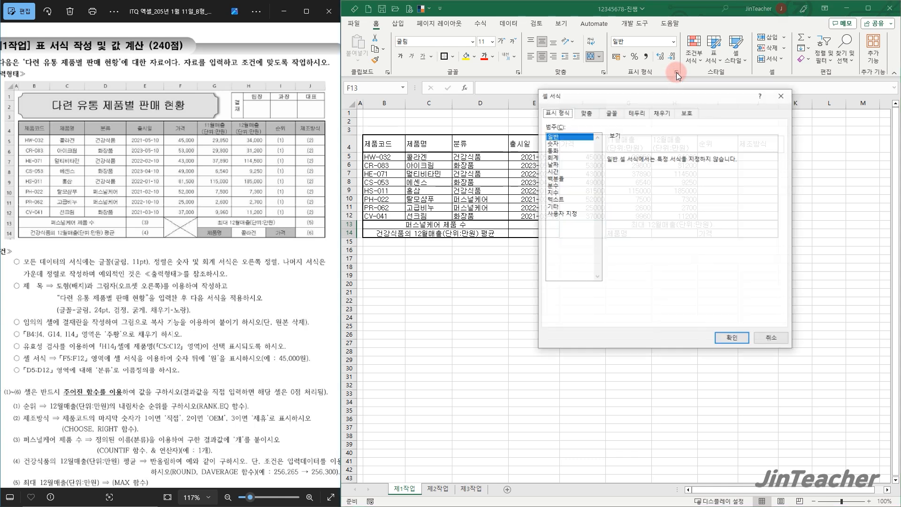
{"action": "left_click", "coordinate": [637, 113]}
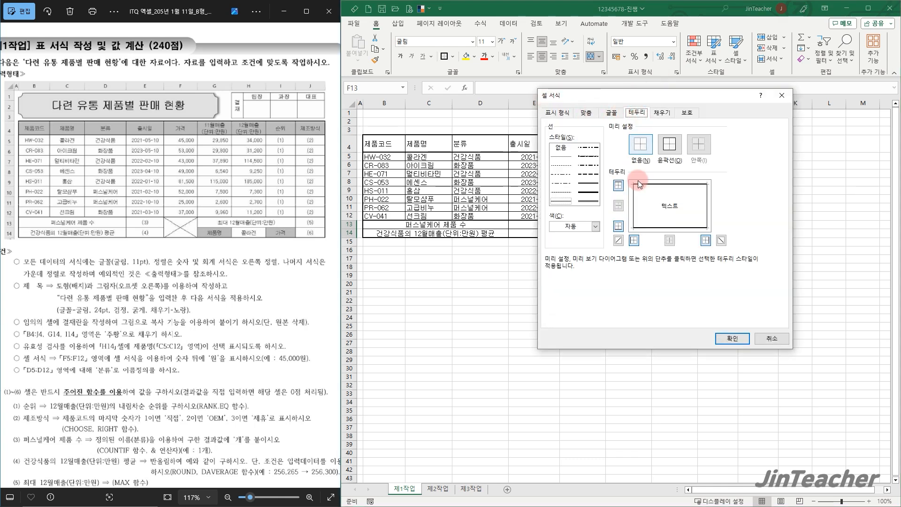
{"action": "left_click", "coordinate": [619, 241]}
{"action": "left_click", "coordinate": [721, 241]}
{"action": "left_click", "coordinate": [733, 338]}
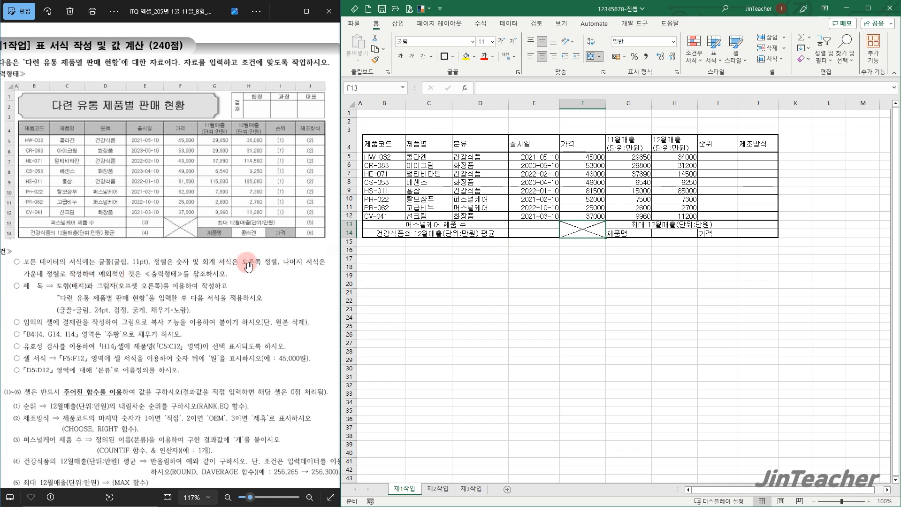
Center all the cells of the table B4:J14 and right-align the numeric range F5:H12
{"action": "left_click_drag", "start_coordinate": [384, 143], "coordinate": [751, 232]}
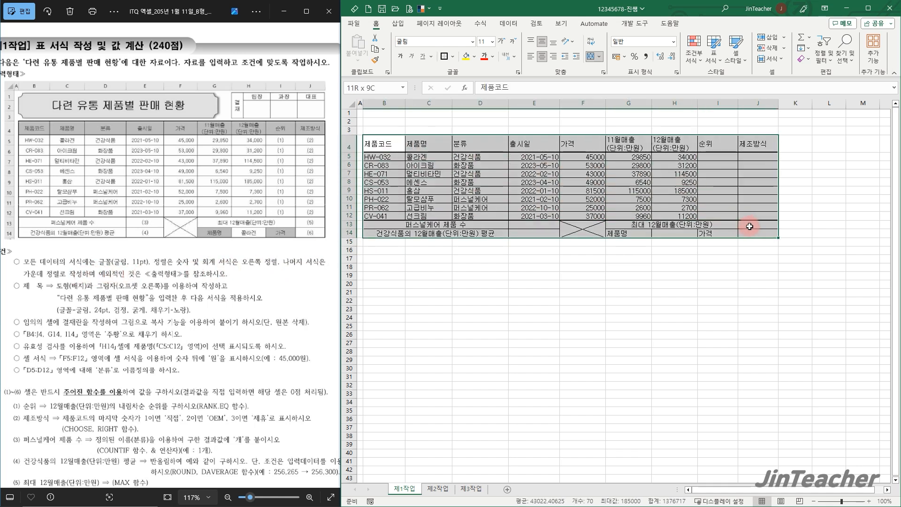
{"action": "left_click", "coordinate": [543, 57]}
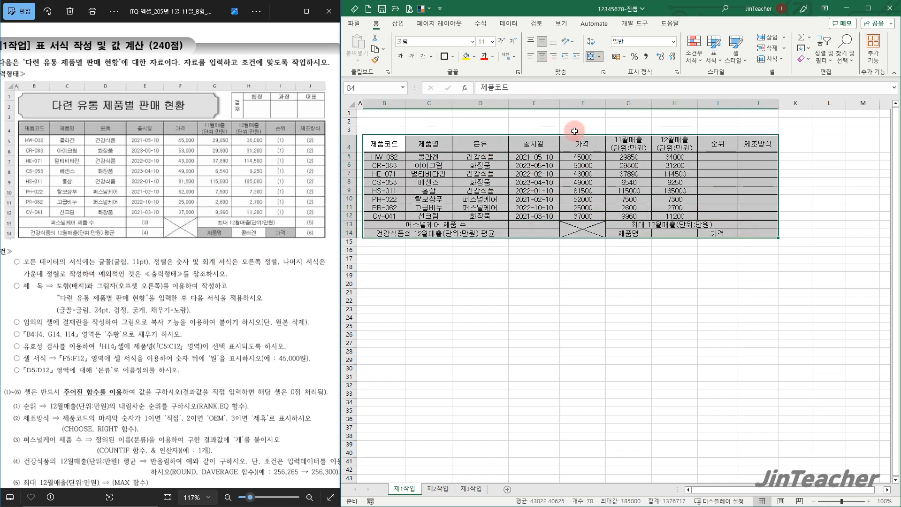
{"action": "left_click_drag", "start_coordinate": [583, 157], "coordinate": [679, 216]}
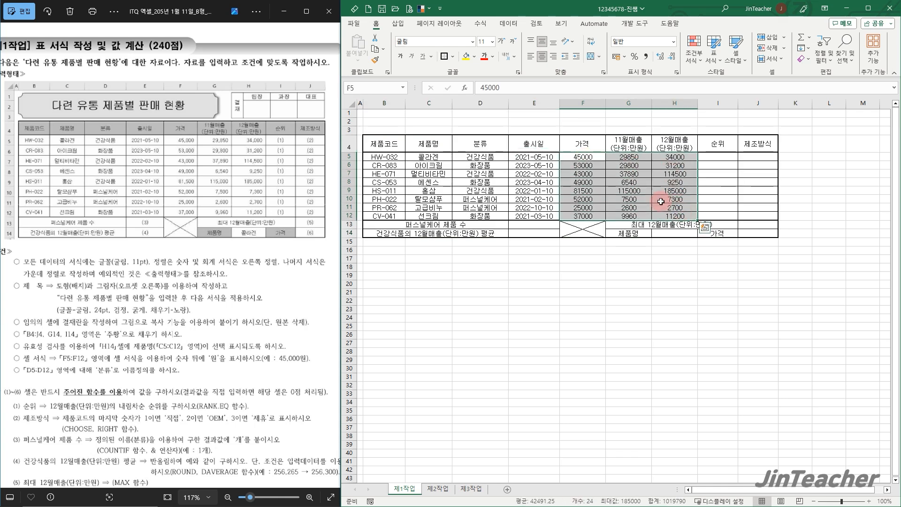
{"action": "left_click", "coordinate": [554, 57]}
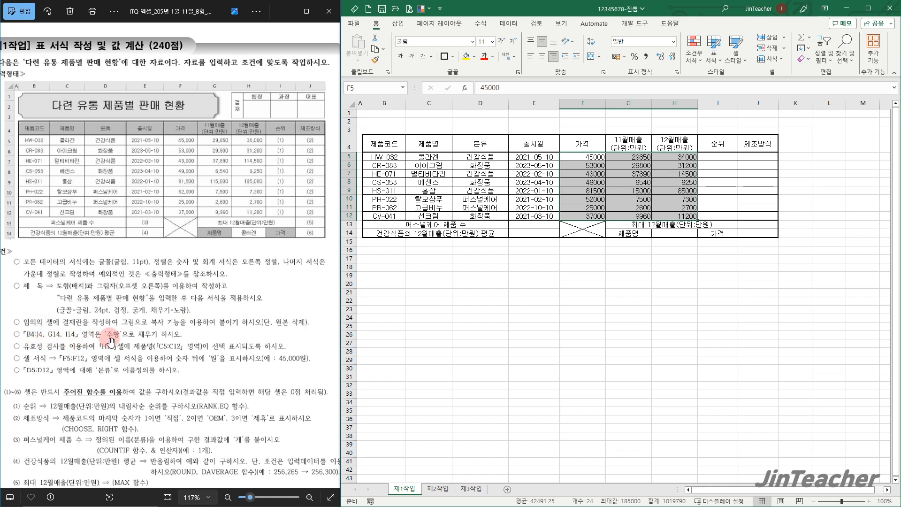
Fill the header row B4:J4 and the cells G14 and I14 with the standard orange color
{"action": "left_click", "coordinate": [394, 147]}
{"action": "left_click_drag", "start_coordinate": [395, 147], "coordinate": [756, 147]}
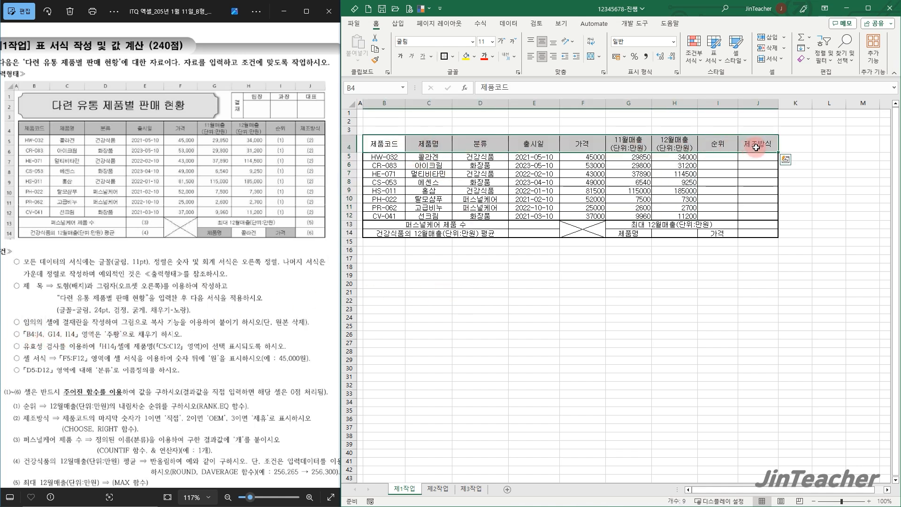
{"action": "left_click", "coordinate": [629, 233], "text": "ctrl"}
{"action": "left_click", "coordinate": [714, 233], "text": "ctrl"}
{"action": "left_click", "coordinate": [474, 58]}
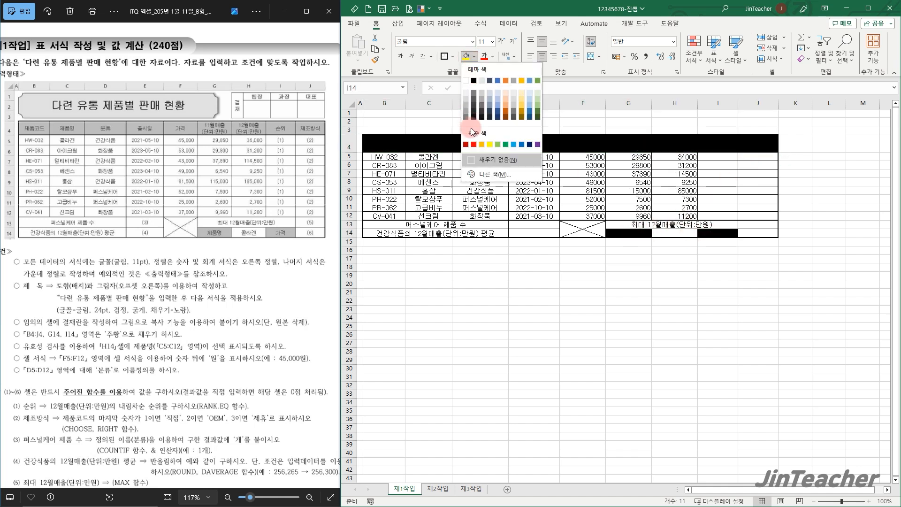
{"action": "left_click", "coordinate": [482, 145]}
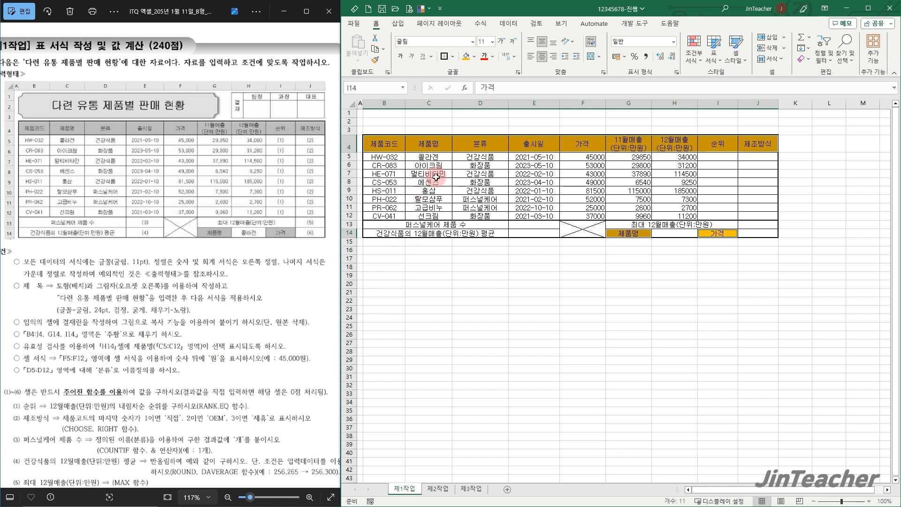
Add list data validation to H14 with the product names C5:C12 as source, and choose 콜라겐 from it
{"action": "left_click_drag", "start_coordinate": [441, 156], "coordinate": [430, 216]}
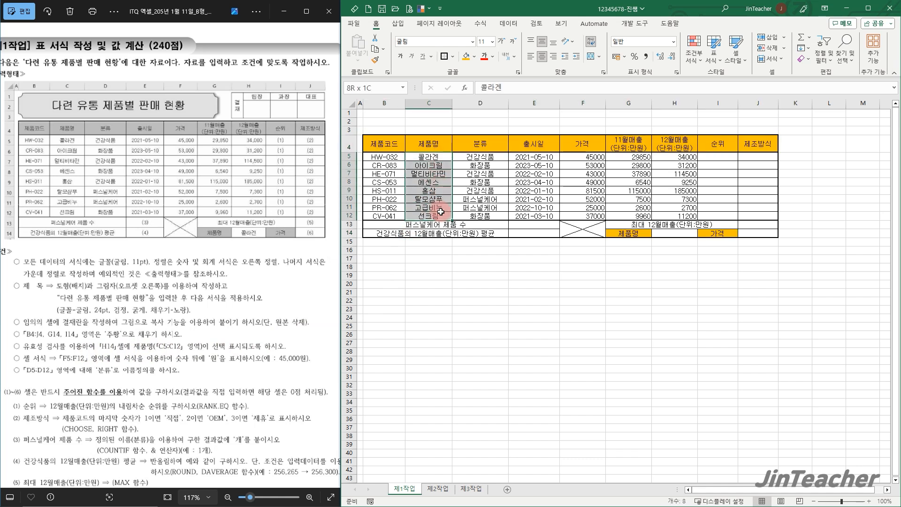
{"action": "left_click", "coordinate": [681, 235]}
{"action": "left_click", "coordinate": [510, 23]}
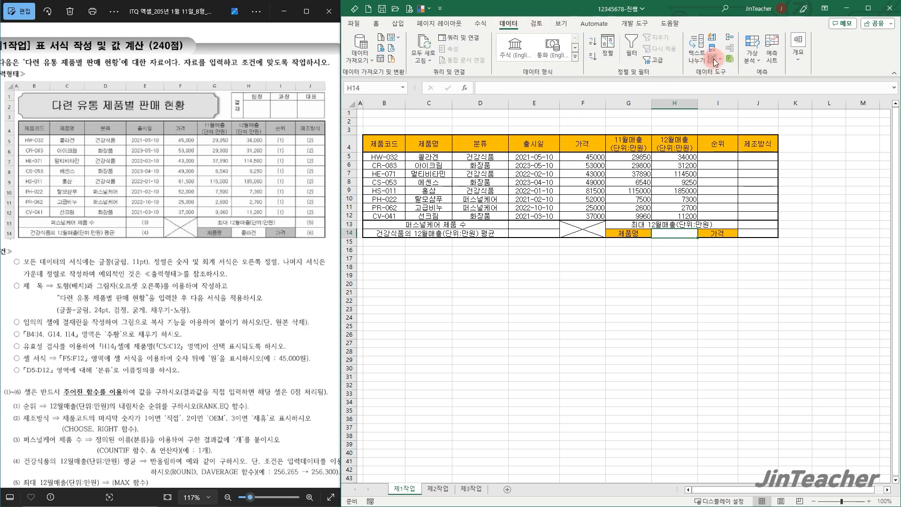
{"action": "left_click", "coordinate": [716, 63]}
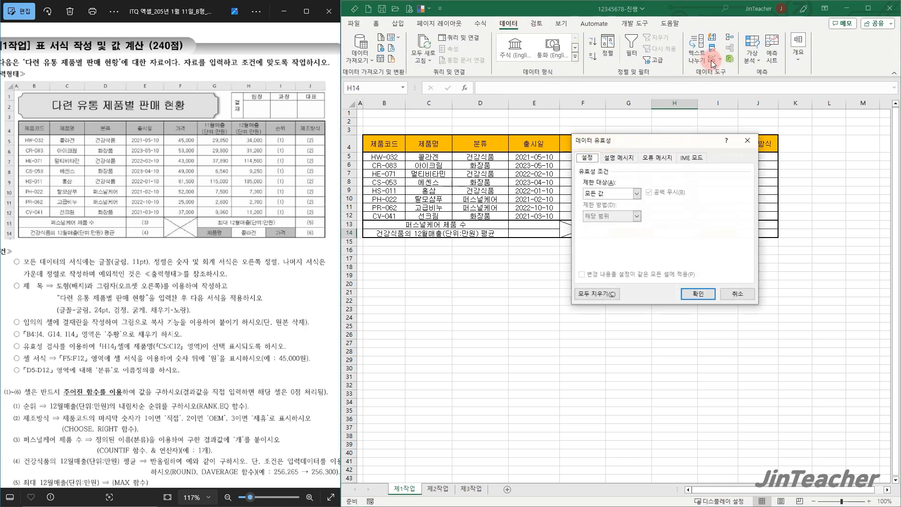
{"action": "left_click", "coordinate": [613, 193]}
{"action": "left_click", "coordinate": [600, 224]}
{"action": "left_click", "coordinate": [597, 236]}
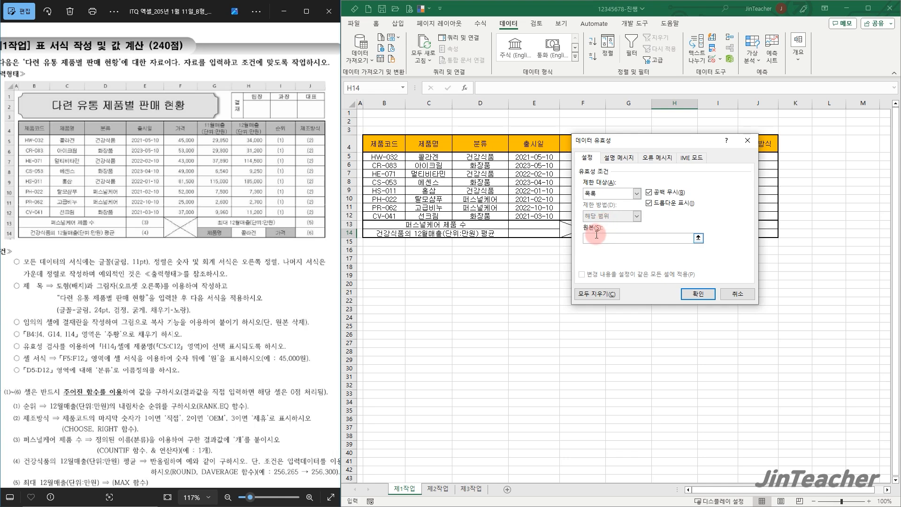
{"action": "left_click_drag", "start_coordinate": [440, 158], "coordinate": [428, 217]}
{"action": "left_click", "coordinate": [710, 298]}
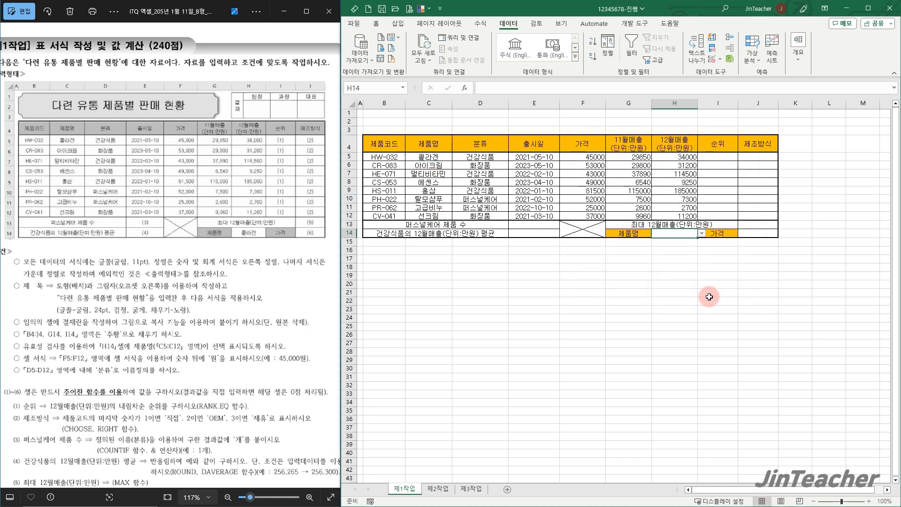
{"action": "left_click", "coordinate": [702, 233]}
{"action": "left_click", "coordinate": [684, 245]}
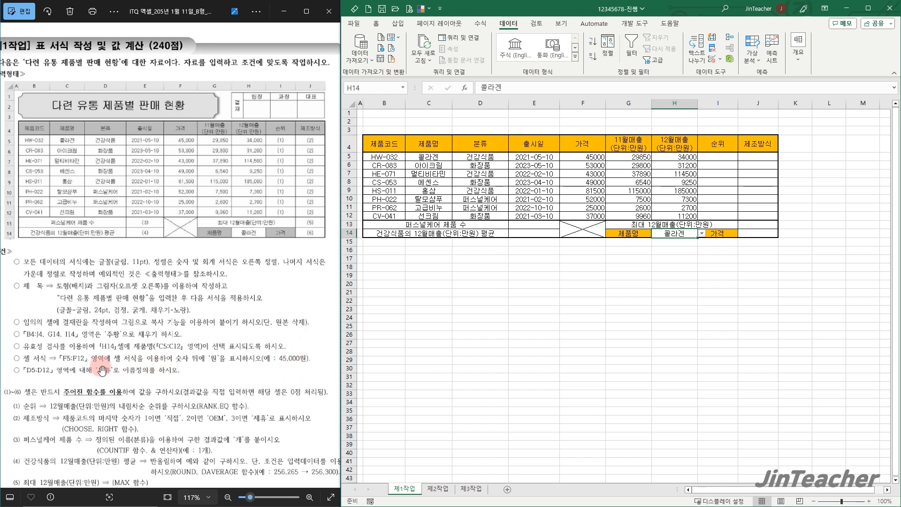
Apply the custom number format #,##0원 to the prices in F5:F12
{"action": "left_click", "coordinate": [594, 183]}
{"action": "left_click_drag", "start_coordinate": [589, 159], "coordinate": [589, 216]}
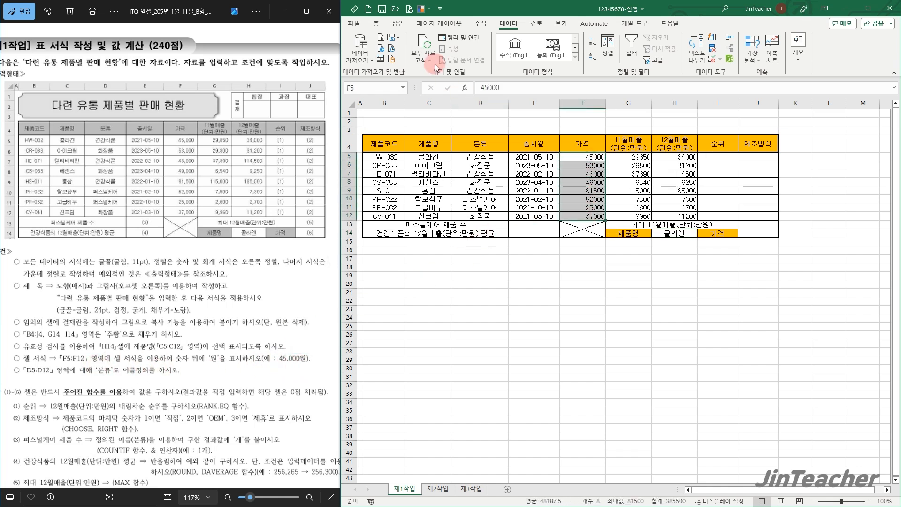
{"action": "left_click", "coordinate": [376, 23]}
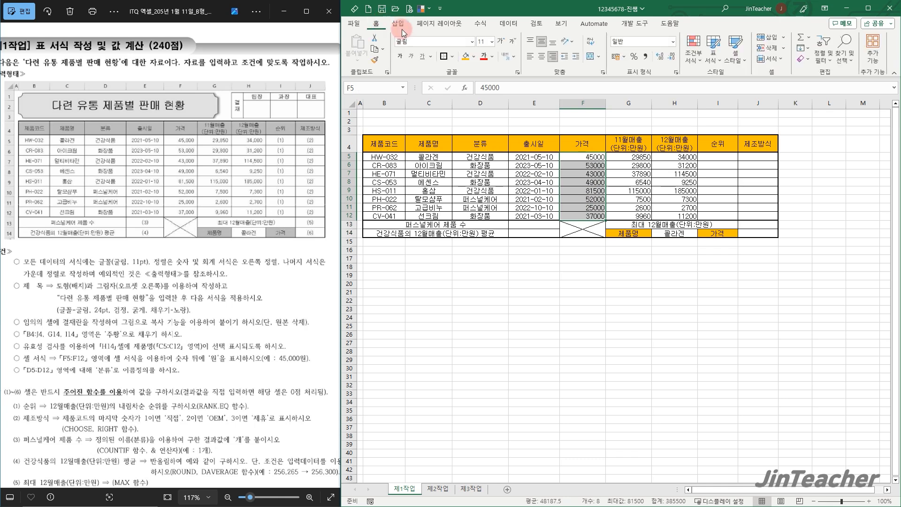
{"action": "left_click", "coordinate": [677, 73]}
{"action": "left_click_drag", "start_coordinate": [613, 97], "coordinate": [421, 105]}
{"action": "left_click", "coordinate": [382, 220]}
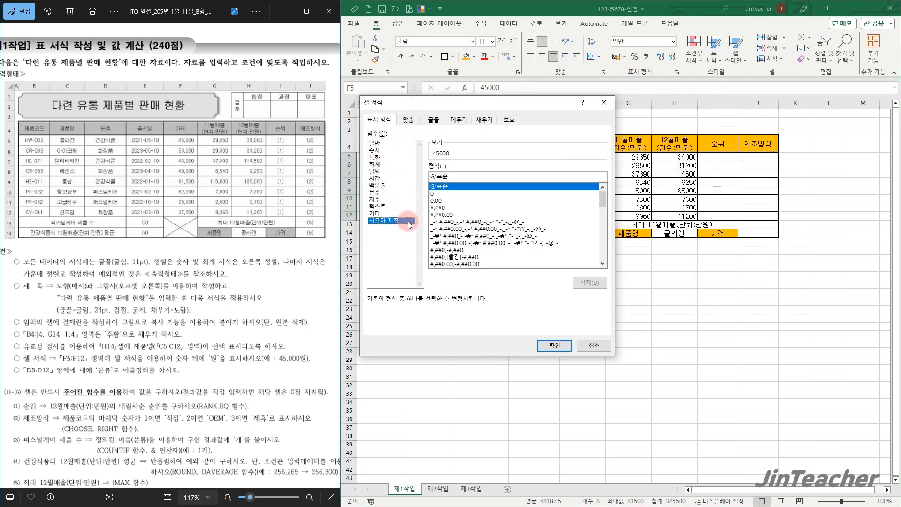
{"action": "left_click", "coordinate": [441, 208]}
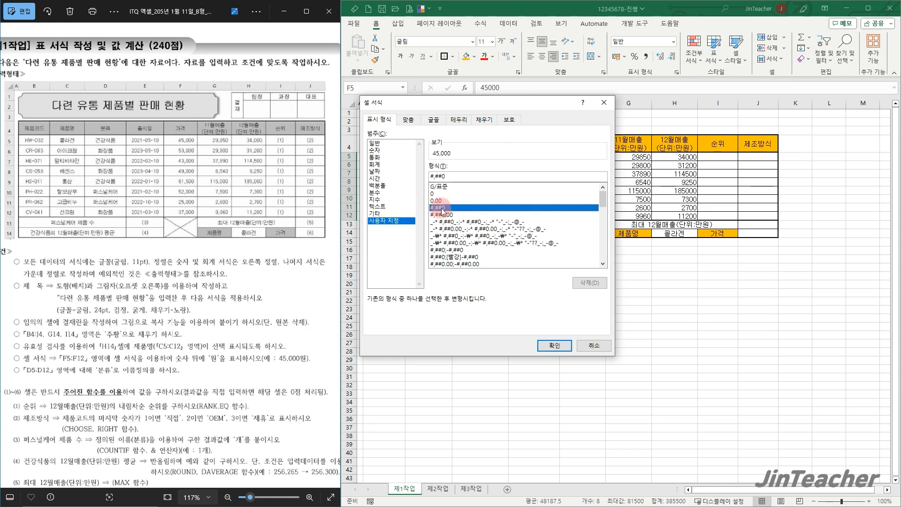
{"action": "left_click", "coordinate": [465, 178]}
{"action": "type", "text": "원"}
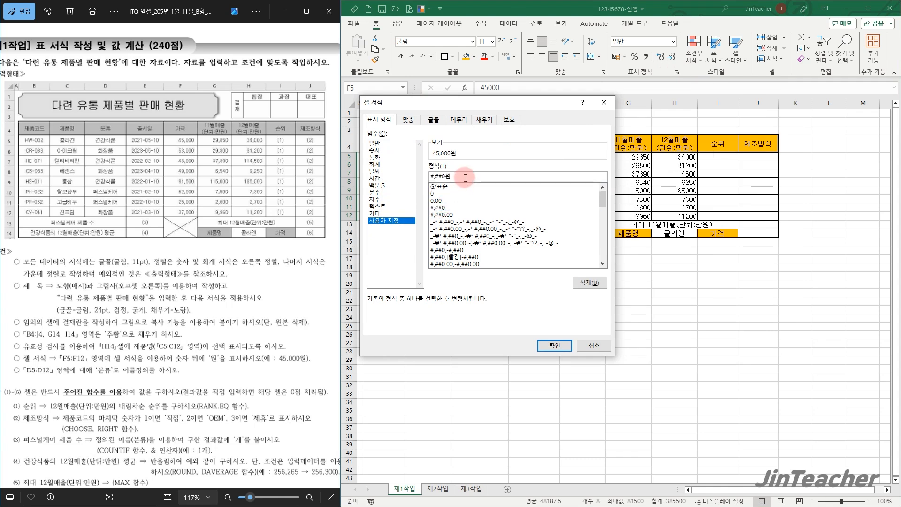
{"action": "left_click", "coordinate": [554, 345]}
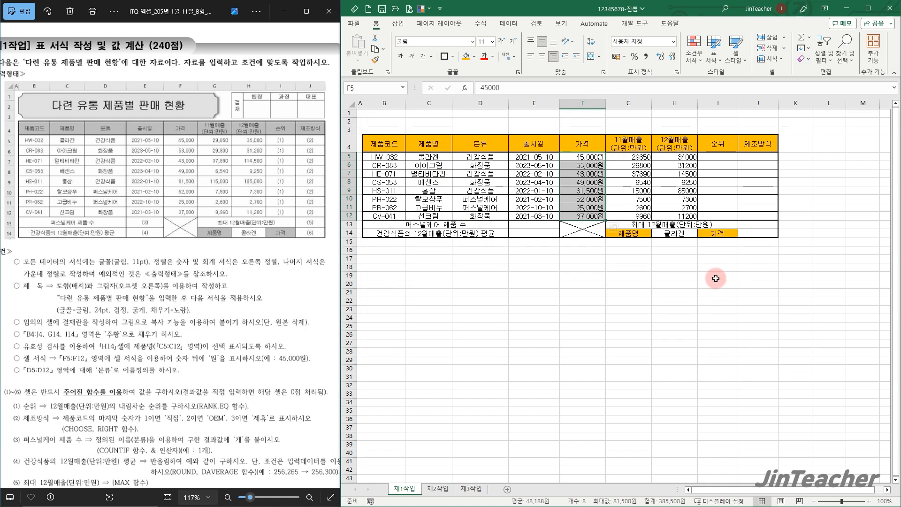
Examine how the value axis numbers are formatted in the exam paper's sample chart, and return to the 제1작업 page
{"action": "left_click_drag", "start_coordinate": [629, 156], "coordinate": [686, 214]}
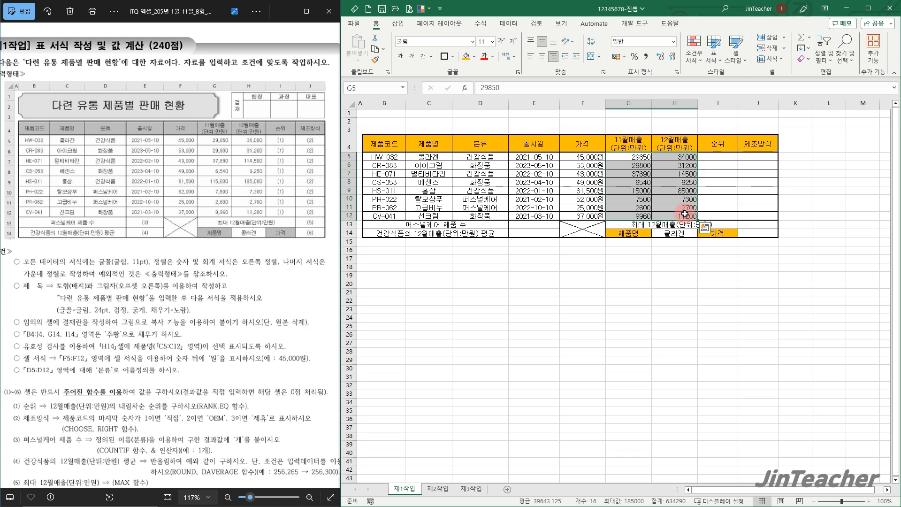
{"action": "left_click", "coordinate": [331, 255]}
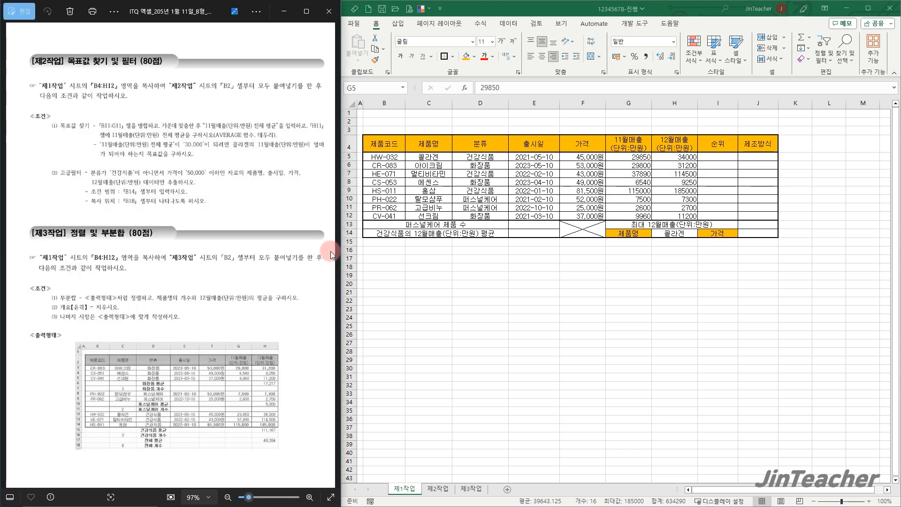
{"action": "left_click", "coordinate": [331, 255]}
{"action": "scroll", "coordinate": [280, 412], "scroll_direction": "up", "scroll_amount": 2}
{"action": "left_click_drag", "start_coordinate": [173, 394], "coordinate": [234, 319]}
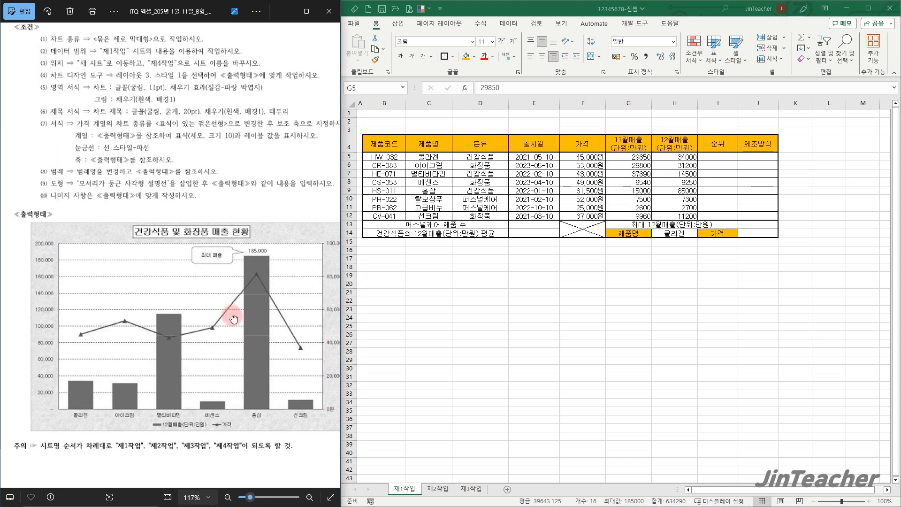
{"action": "scroll", "coordinate": [47, 415], "scroll_direction": "up", "scroll_amount": 3}
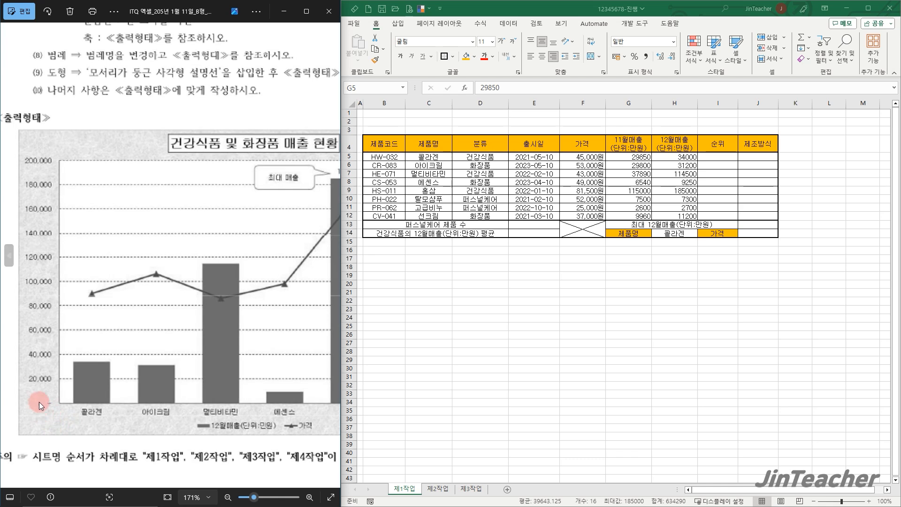
{"action": "scroll", "coordinate": [41, 405], "scroll_direction": "down", "scroll_amount": 3}
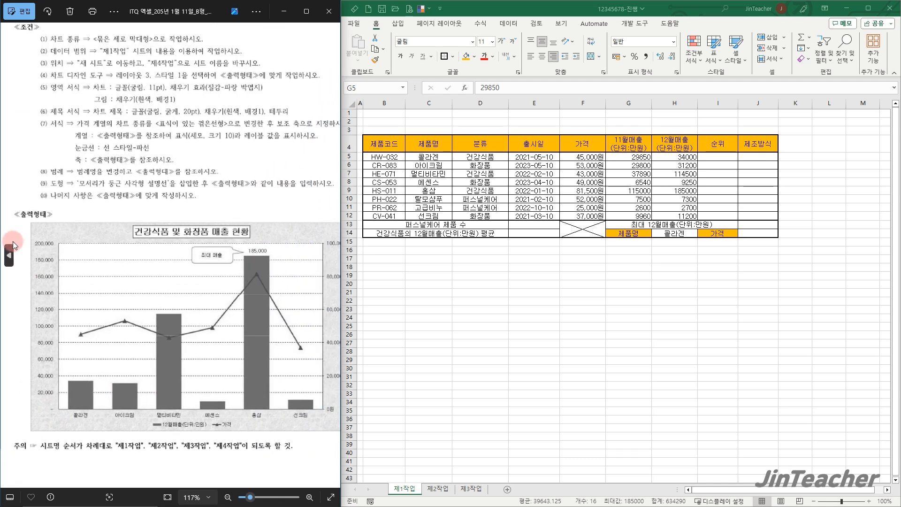
{"action": "left_click", "coordinate": [9, 255]}
{"action": "left_click", "coordinate": [9, 255]}
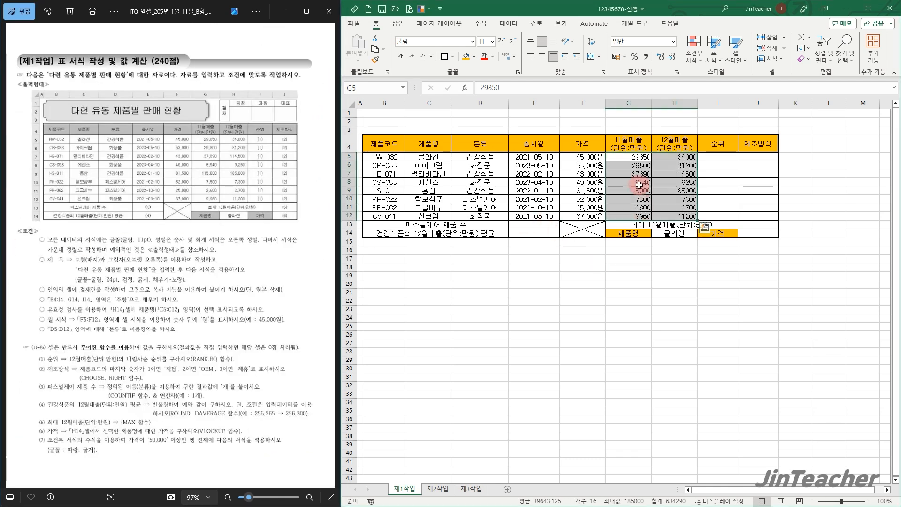
Apply the comma style to the November and December sales figures in G5:H12
{"action": "left_click_drag", "start_coordinate": [624, 158], "coordinate": [686, 217]}
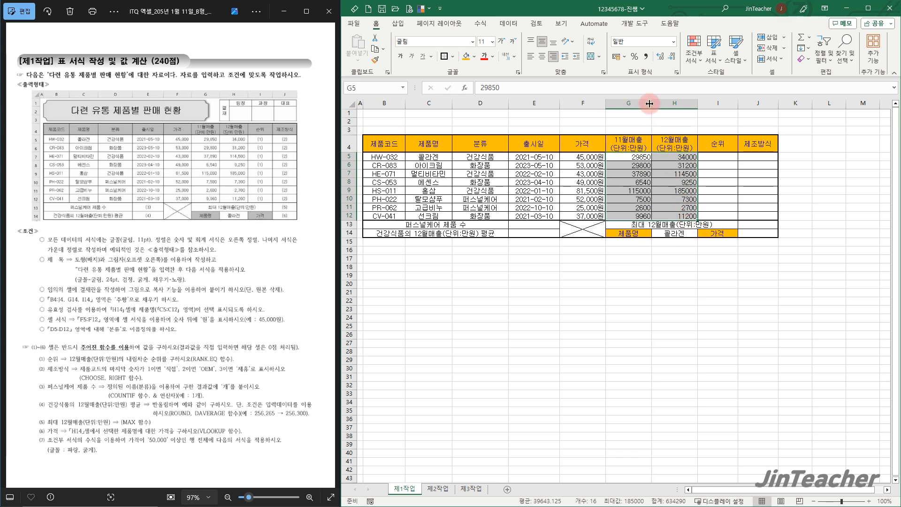
{"action": "left_click", "coordinate": [647, 58]}
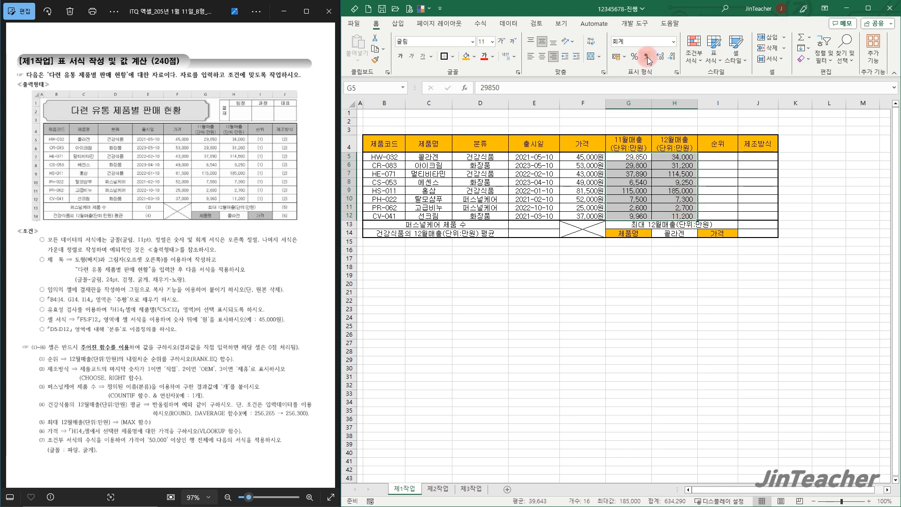
Define the name 분류 for the range D5:D12
{"action": "scroll", "coordinate": [129, 330], "scroll_direction": "up", "scroll_amount": 2}
{"action": "left_click_drag", "start_coordinate": [150, 274], "coordinate": [150, 287]}
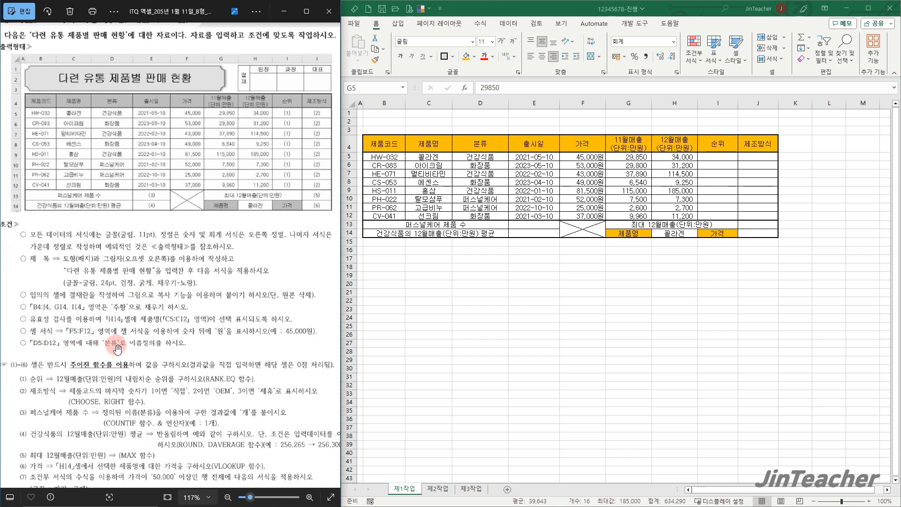
{"action": "left_click_drag", "start_coordinate": [475, 159], "coordinate": [478, 217]}
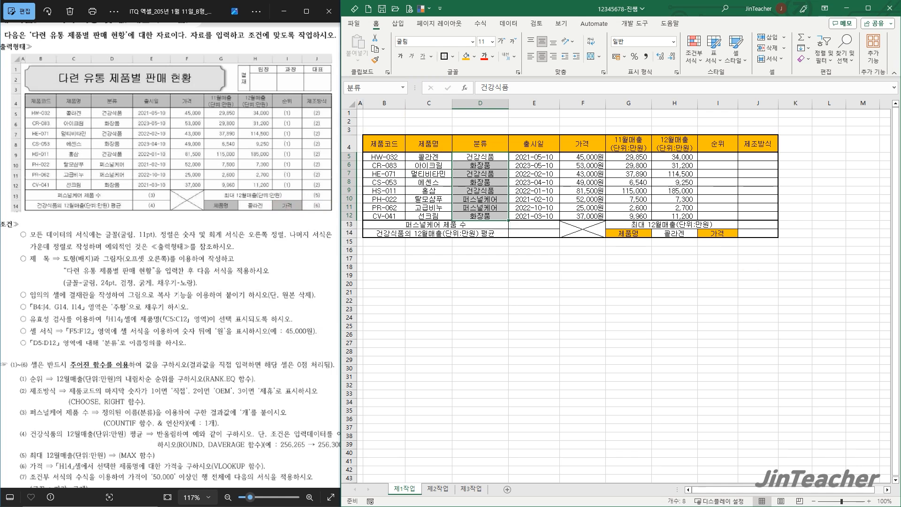
Set the height of rows 5 to 14 to 20
{"action": "left_click", "coordinate": [349, 156]}
{"action": "left_click_drag", "start_coordinate": [349, 157], "coordinate": [350, 233]}
{"action": "right_click", "coordinate": [352, 235]}
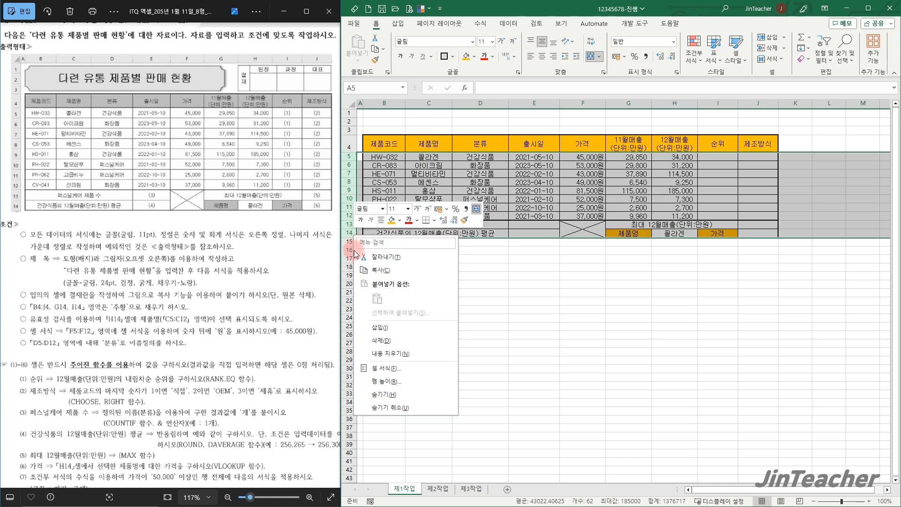
{"action": "left_click", "coordinate": [433, 382]}
{"action": "type", "text": "20"}
{"action": "left_click", "coordinate": [416, 409]}
{"action": "left_click", "coordinate": [470, 287]}
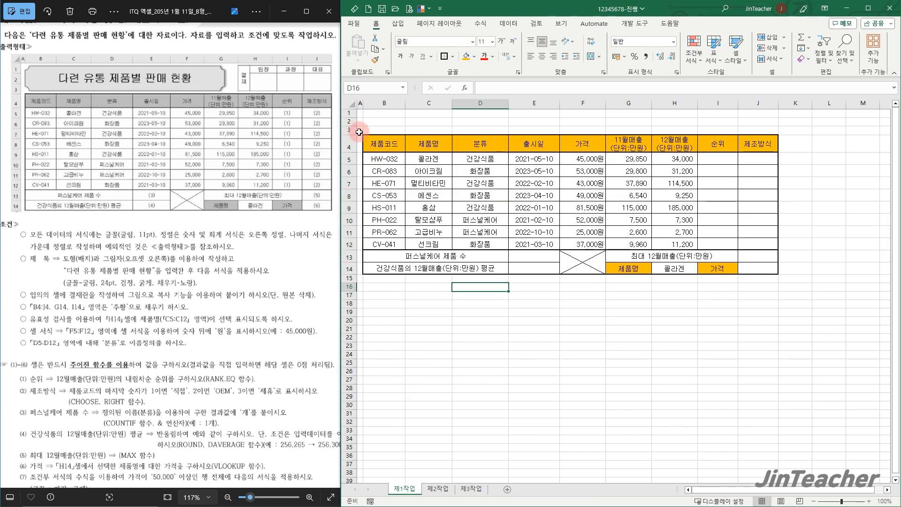
Set the height of rows 1 to 3 to 22
{"action": "left_click_drag", "start_coordinate": [349, 113], "coordinate": [351, 131]}
{"action": "right_click", "coordinate": [352, 132]}
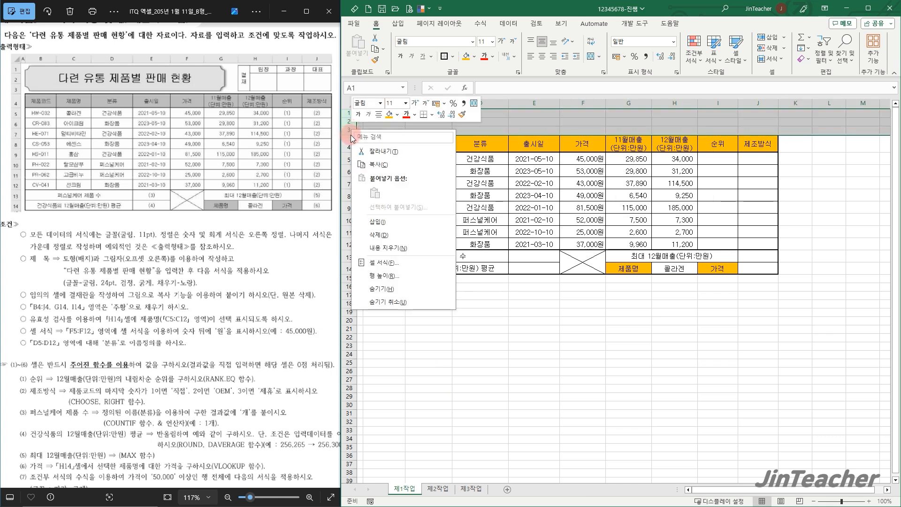
{"action": "left_click", "coordinate": [410, 276]}
{"action": "type", "text": "22"}
{"action": "key", "text": "Return"}
{"action": "left_click", "coordinate": [426, 339]}
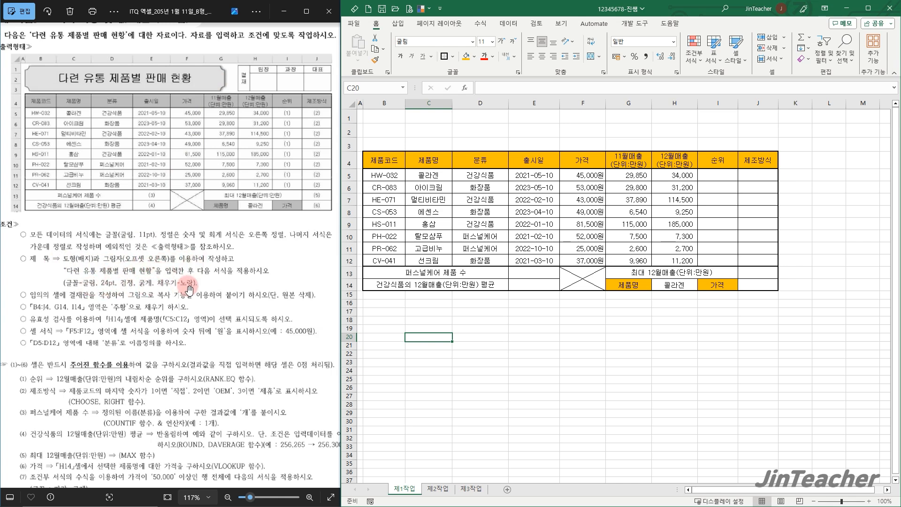
Draw a plaque (배지) shape about 15.16 cm by 2.09 cm across B1:G3 and enter the title 다련 유통 제품별 판매 현황 in it
{"action": "left_click", "coordinate": [429, 130]}
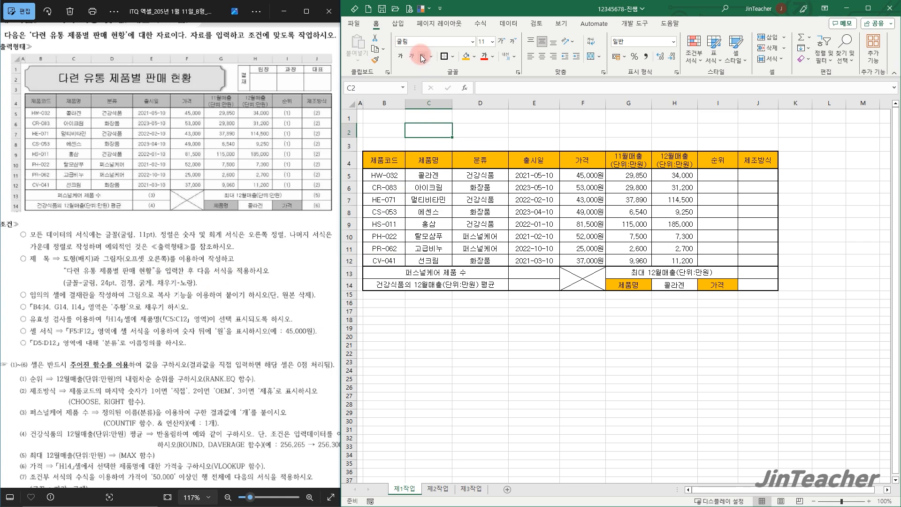
{"action": "left_click", "coordinate": [398, 24]}
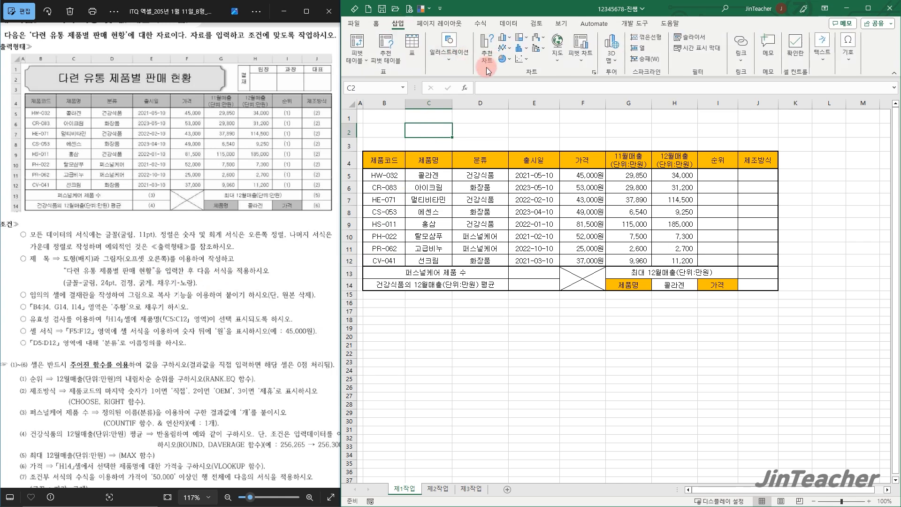
{"action": "left_click", "coordinate": [463, 59]}
{"action": "left_click", "coordinate": [459, 92]}
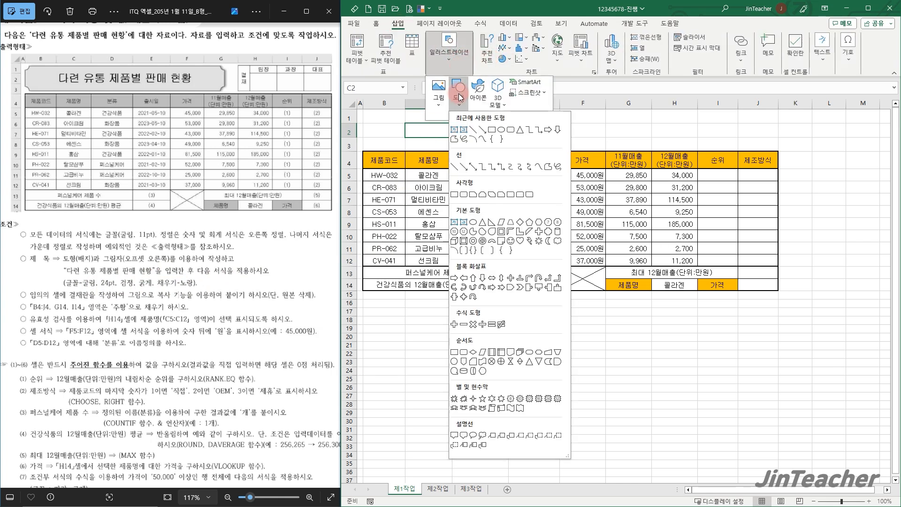
{"action": "left_click", "coordinate": [550, 233]}
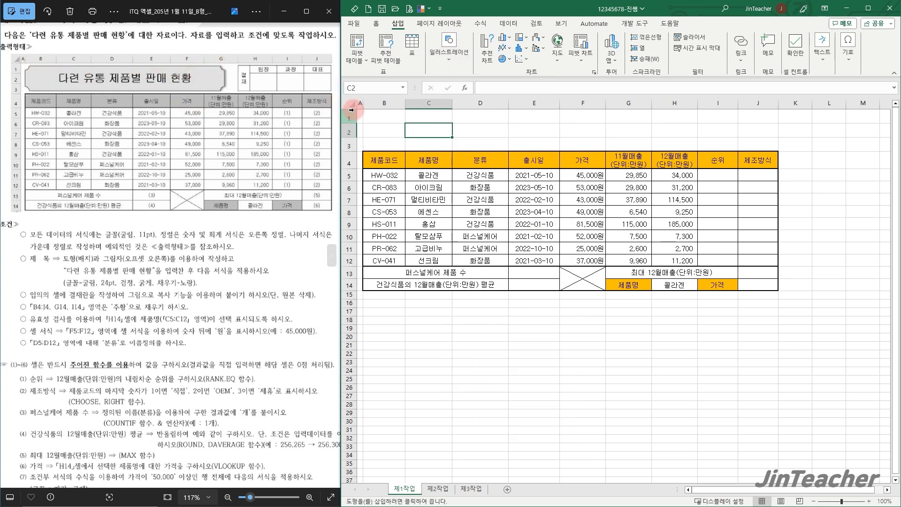
{"action": "left_click_drag", "start_coordinate": [362, 111], "coordinate": [632, 145]}
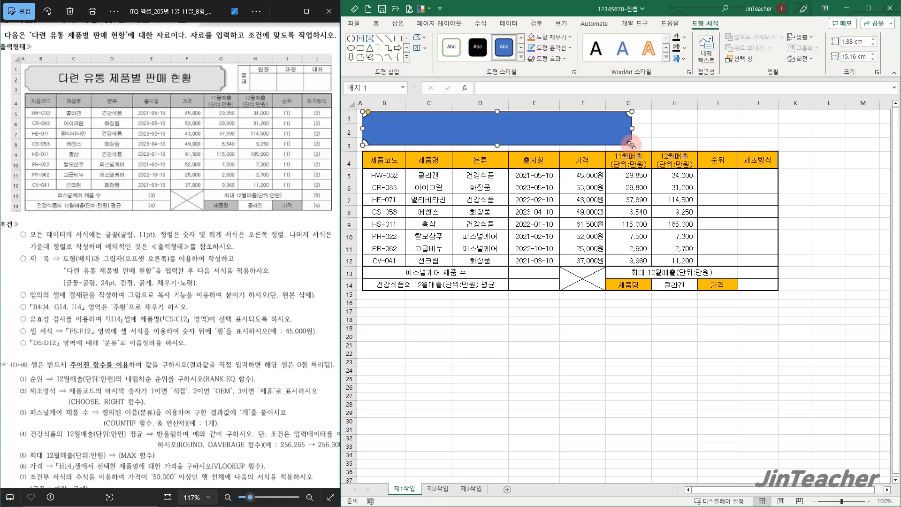
{"action": "left_click_drag", "start_coordinate": [497, 149], "coordinate": [498, 150]}
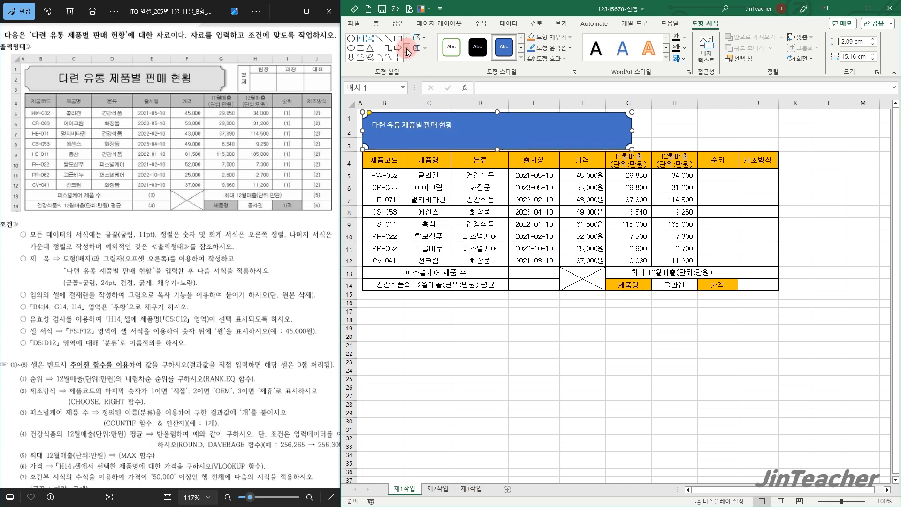
Set the title shape's text to the 굴림 font at 24 pt
{"action": "left_click", "coordinate": [377, 23]}
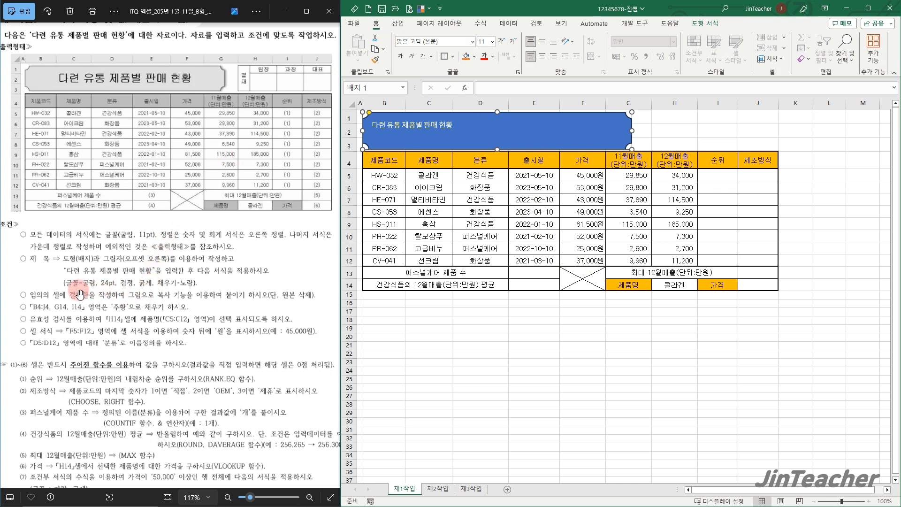
{"action": "left_click", "coordinate": [444, 45]}
{"action": "type", "text": "굴림"}
{"action": "key", "text": "Return"}
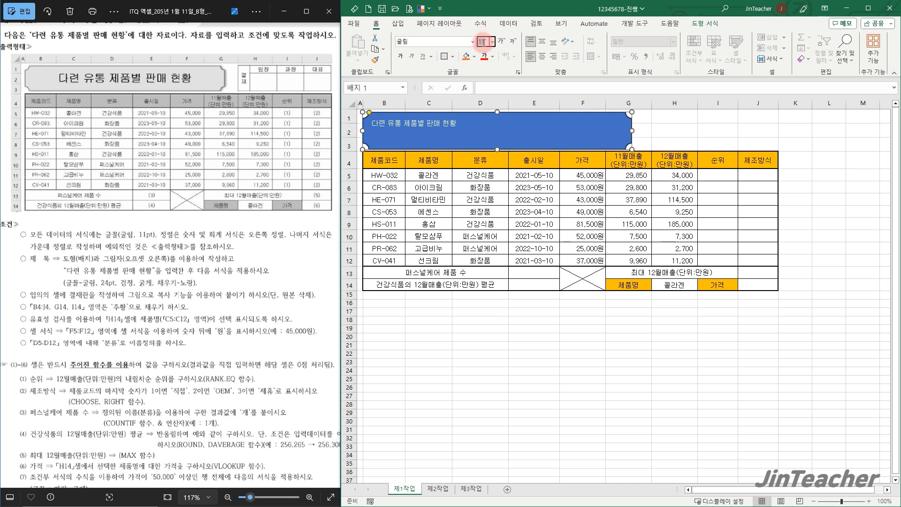
{"action": "type", "text": "24"}
{"action": "key", "text": "Return"}
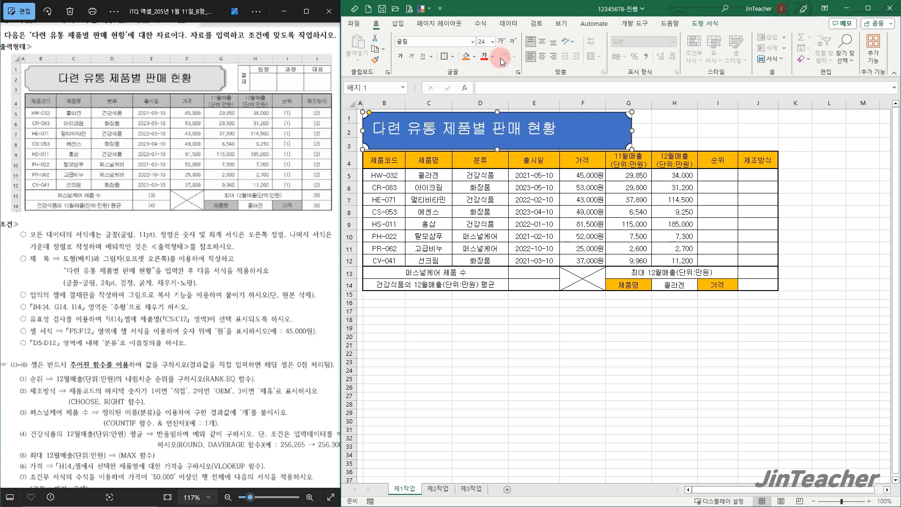
Make the title text black and bold, and center it horizontally and vertically in the shape
{"action": "left_click", "coordinate": [492, 58]}
{"action": "left_click", "coordinate": [492, 96]}
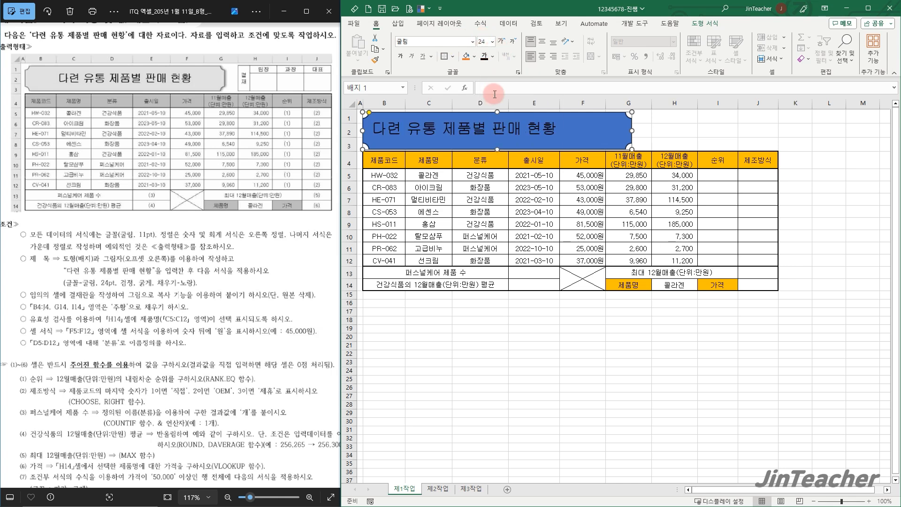
{"action": "left_click", "coordinate": [401, 57]}
{"action": "left_click", "coordinate": [543, 44]}
{"action": "left_click", "coordinate": [542, 55]}
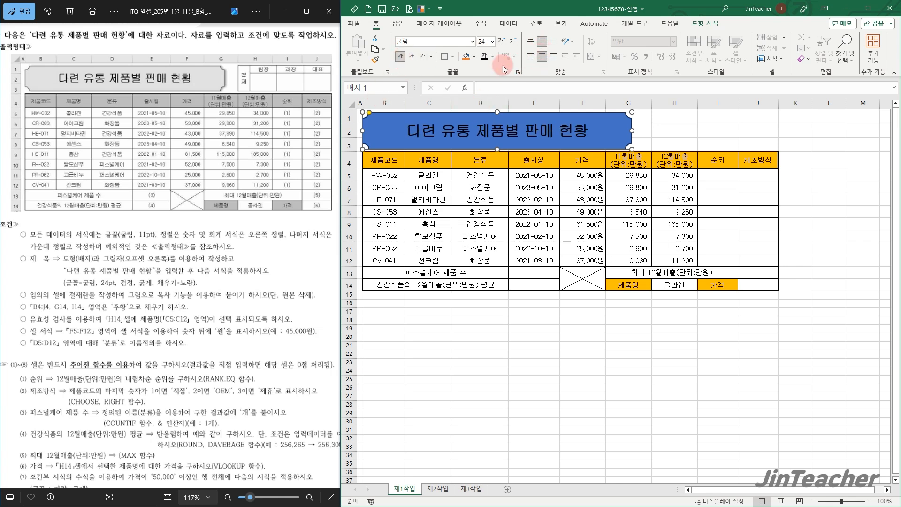
Fill the title shape with yellow and give it the outer shadow 오프셋: 오른쪽
{"action": "left_click", "coordinate": [476, 57]}
{"action": "left_click", "coordinate": [489, 160]}
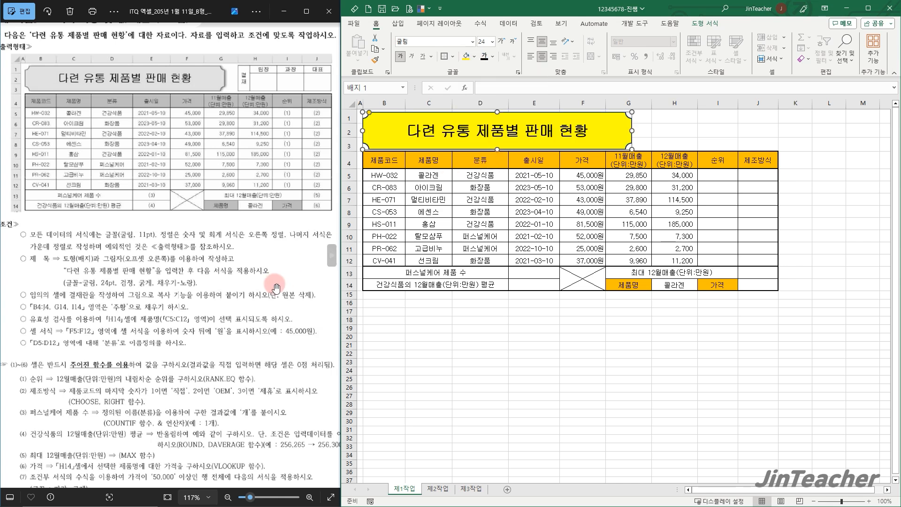
{"action": "left_click", "coordinate": [700, 24]}
{"action": "left_click", "coordinate": [550, 59]}
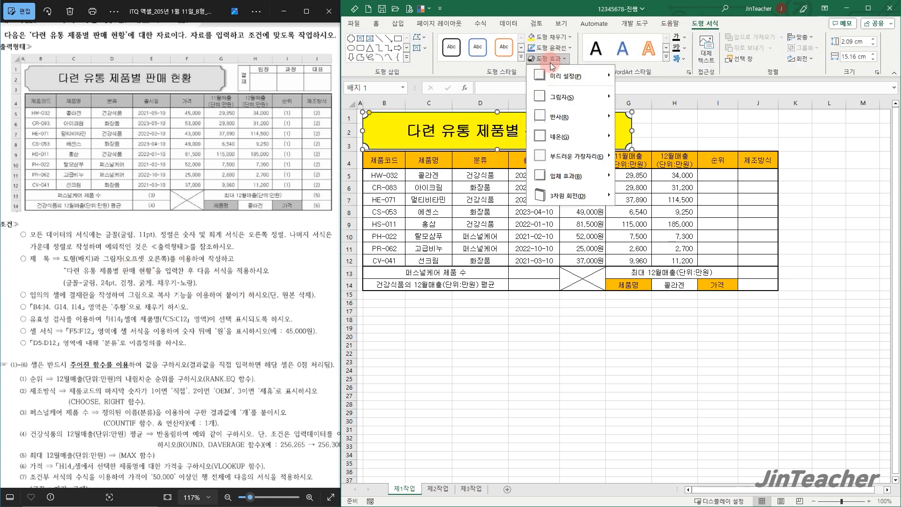
{"action": "mouse_move", "coordinate": [564, 97]}
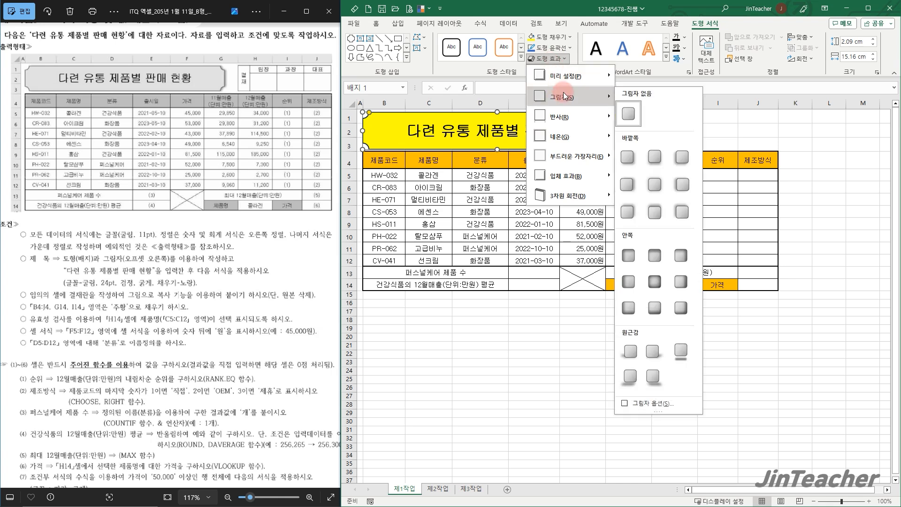
{"action": "left_click", "coordinate": [635, 194]}
{"action": "left_click", "coordinate": [676, 130]}
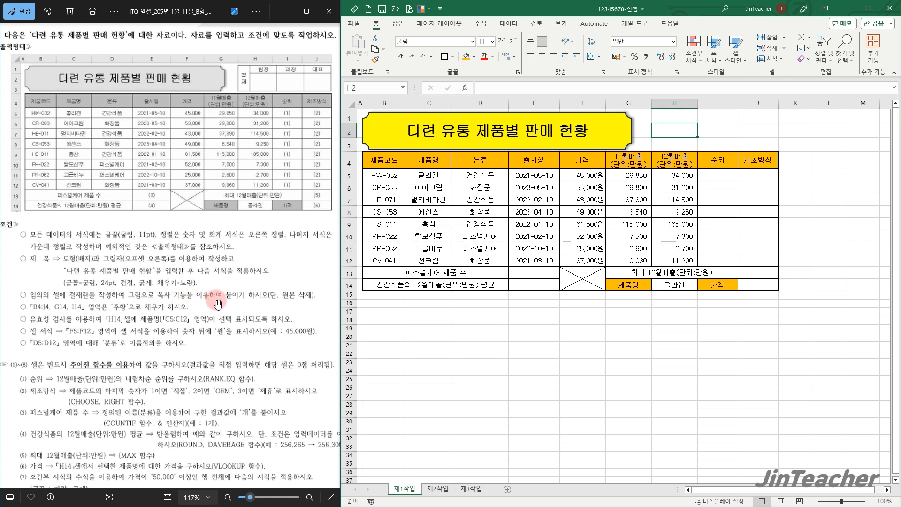
Apply all borders to the blank range L17:O18 for the approval box
{"action": "left_click", "coordinate": [706, 366]}
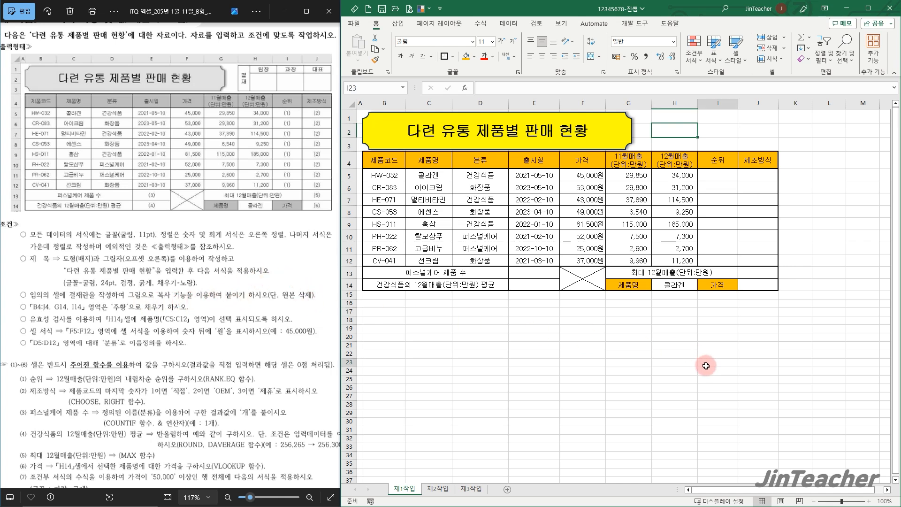
{"action": "left_click", "coordinate": [888, 490]}
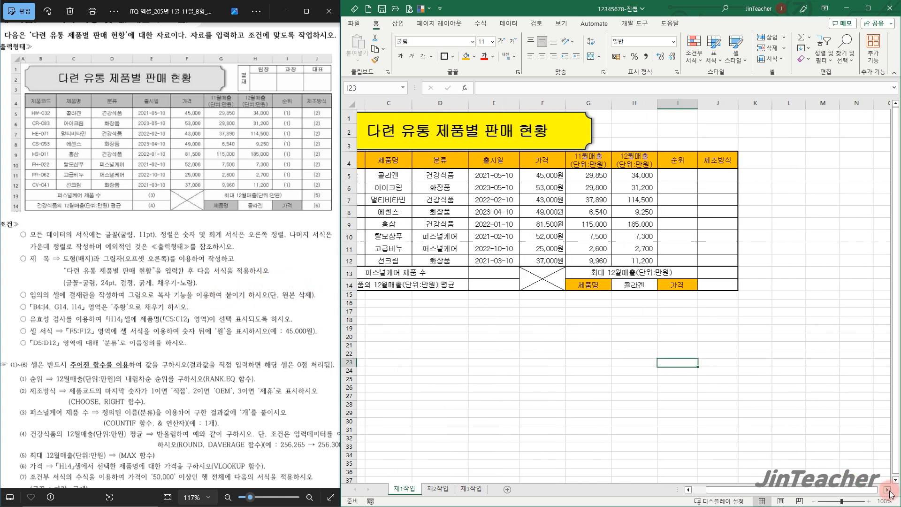
{"action": "left_click", "coordinate": [888, 491]}
{"action": "left_click", "coordinate": [888, 490]}
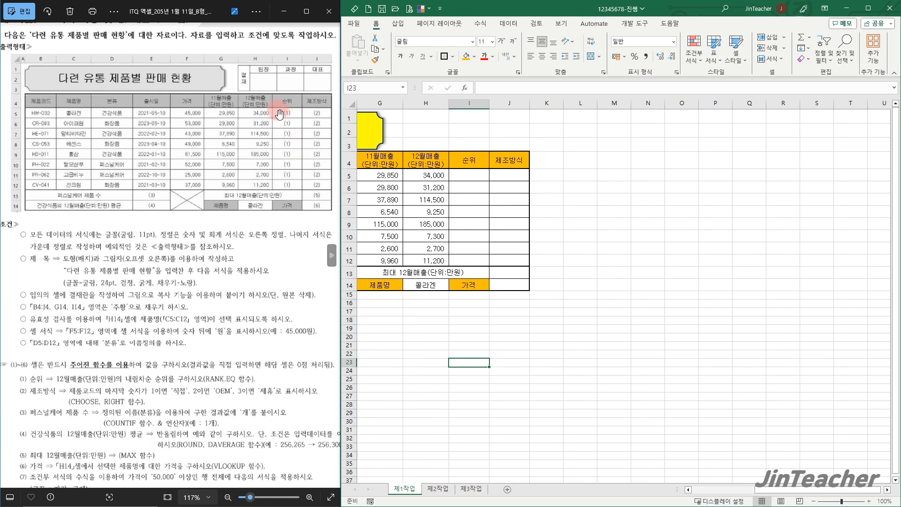
{"action": "left_click_drag", "start_coordinate": [585, 311], "coordinate": [686, 322]}
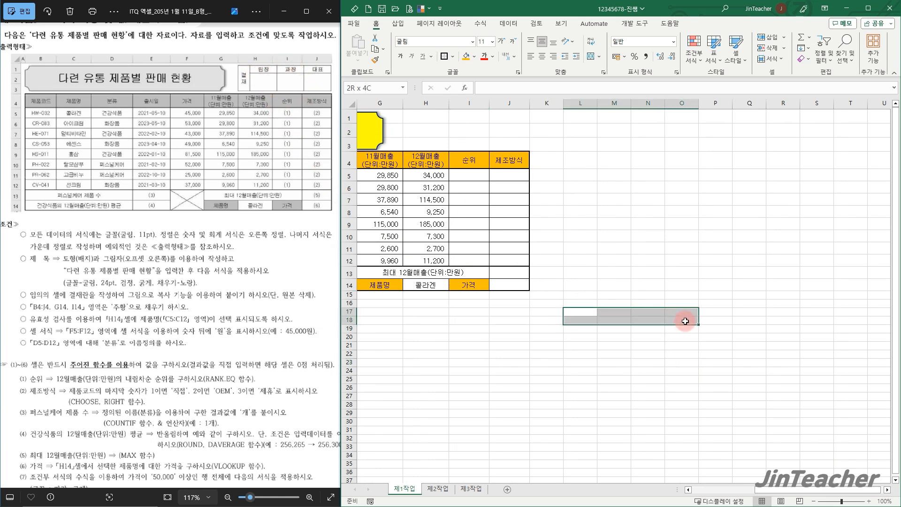
{"action": "left_click", "coordinate": [453, 56]}
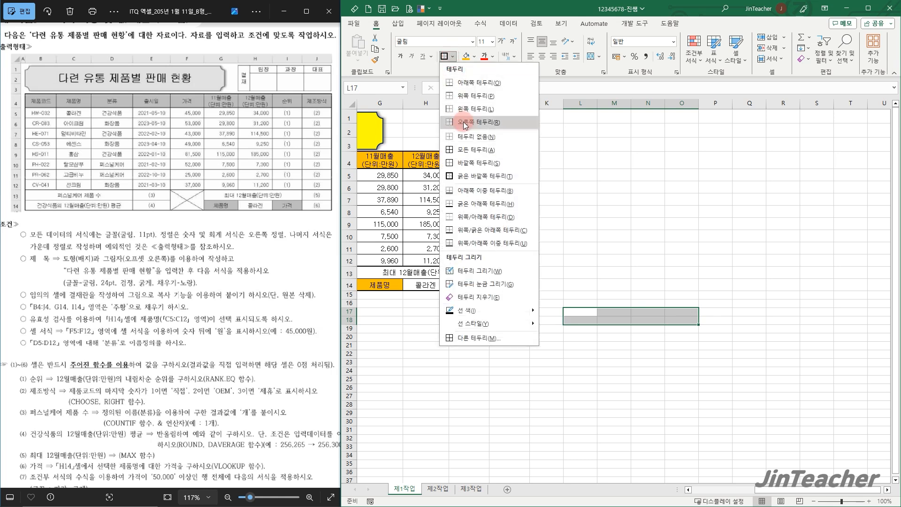
{"action": "left_click", "coordinate": [471, 152]}
Merge and center cells L17:L18 in the approval box
{"action": "left_click", "coordinate": [582, 282]}
{"action": "left_click_drag", "start_coordinate": [583, 313], "coordinate": [583, 320]}
{"action": "left_click", "coordinate": [590, 58]}
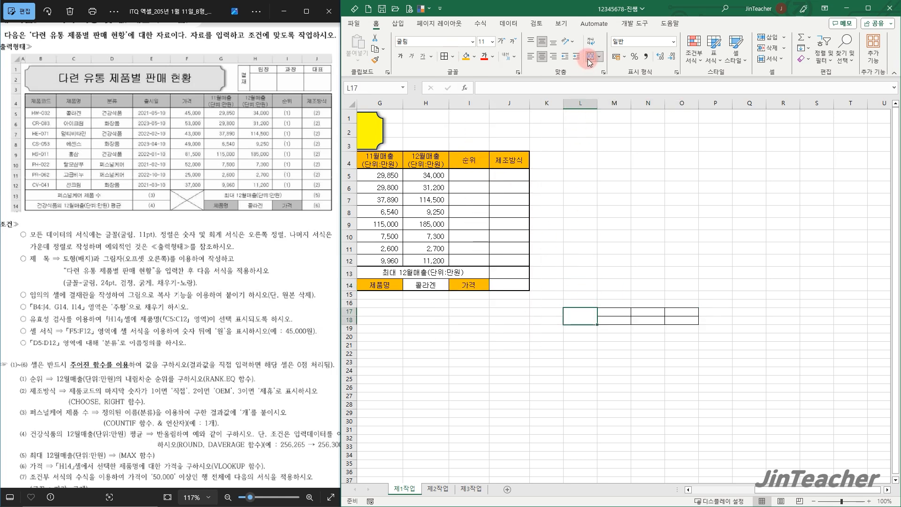
Narrow column L to a single character's width and make row 18 taller for the signature spaces
{"action": "left_click_drag", "start_coordinate": [596, 108], "coordinate": [578, 108]}
{"action": "left_click", "coordinate": [371, 319]}
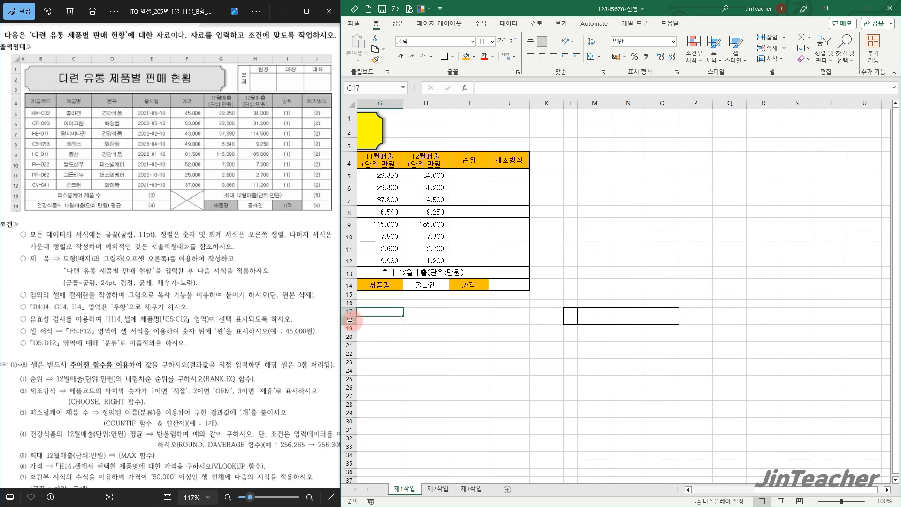
{"action": "left_click", "coordinate": [348, 320]}
{"action": "left_click_drag", "start_coordinate": [353, 324], "coordinate": [353, 336]}
{"action": "left_click", "coordinate": [544, 329]}
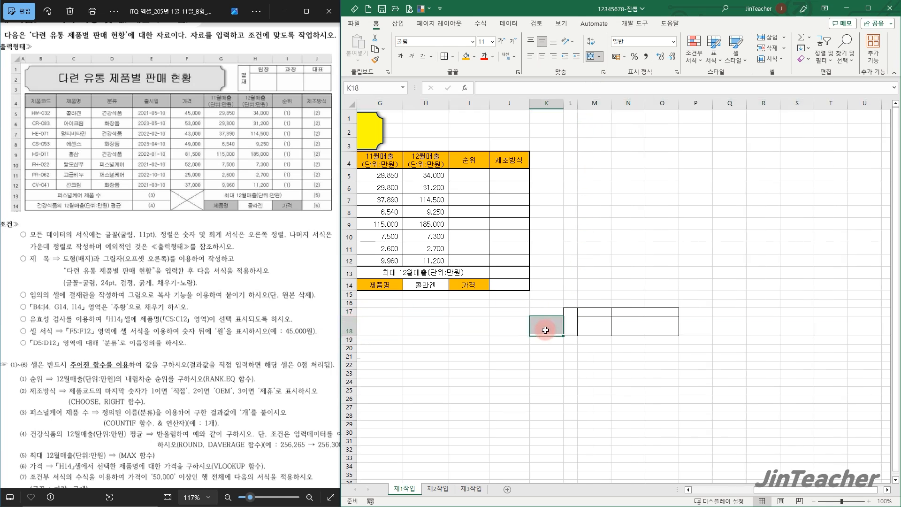
Enter 결재 on two lines, one character per line, in the merged cell L17
{"action": "left_click", "coordinate": [571, 320]}
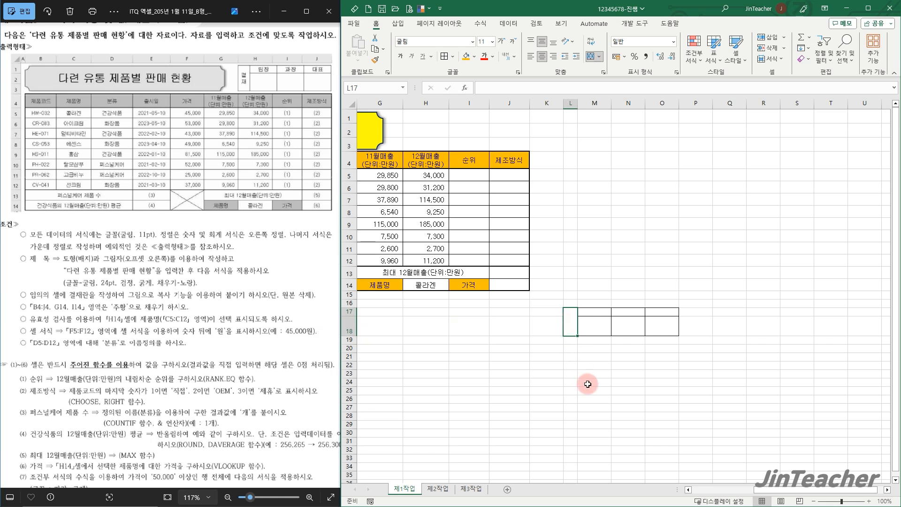
{"action": "type", "text": "ㄱ"}
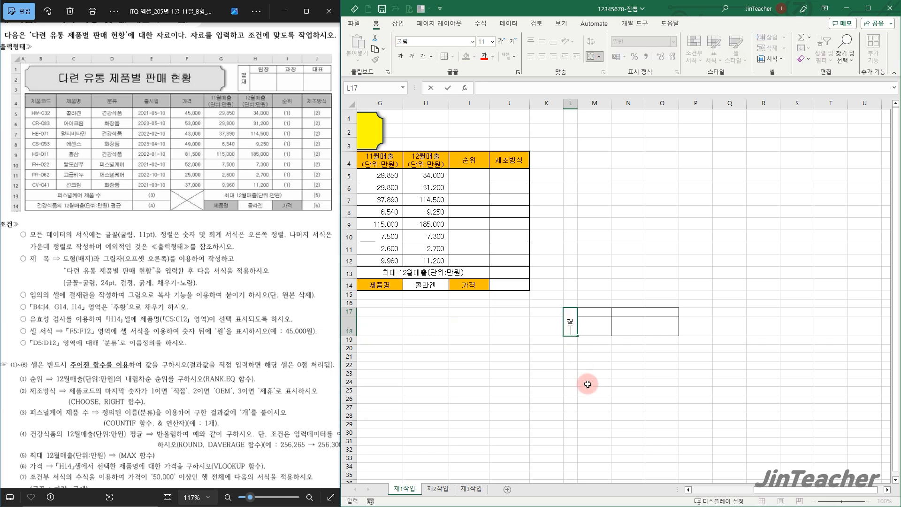
{"action": "key", "text": "Return"}
Enter the approval headings 팀장, 과장 and 대표 in M17:O17
{"action": "left_click_drag", "start_coordinate": [586, 313], "coordinate": [657, 312]}
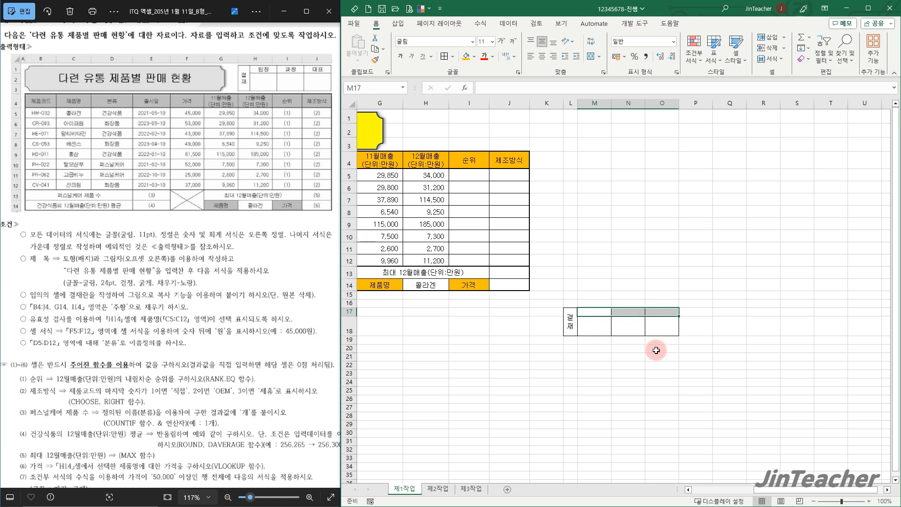
{"action": "type", "text": "팀장"}
{"action": "key", "text": "Tab"}
{"action": "type", "text": "과"}
{"action": "key", "text": "Tab"}
{"action": "type", "text": "ㄷ"}
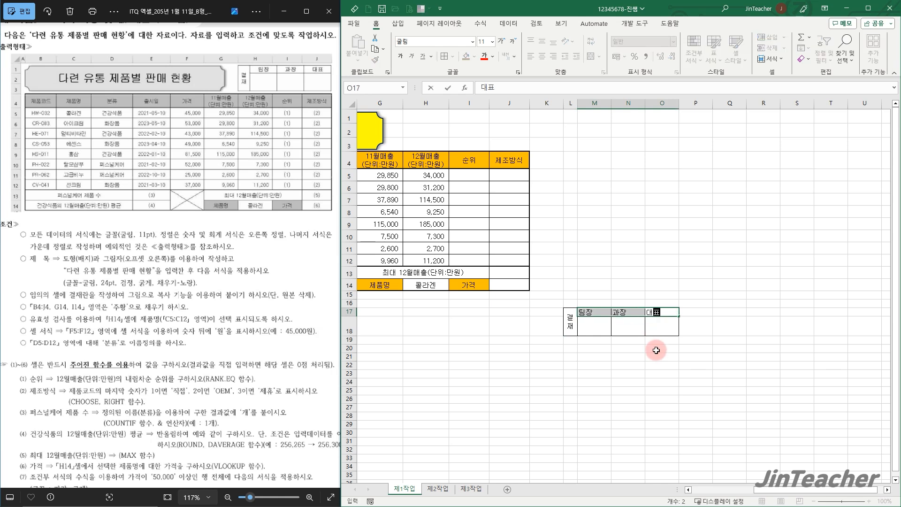
{"action": "type", "text": "표"}
{"action": "key", "text": "Return"}
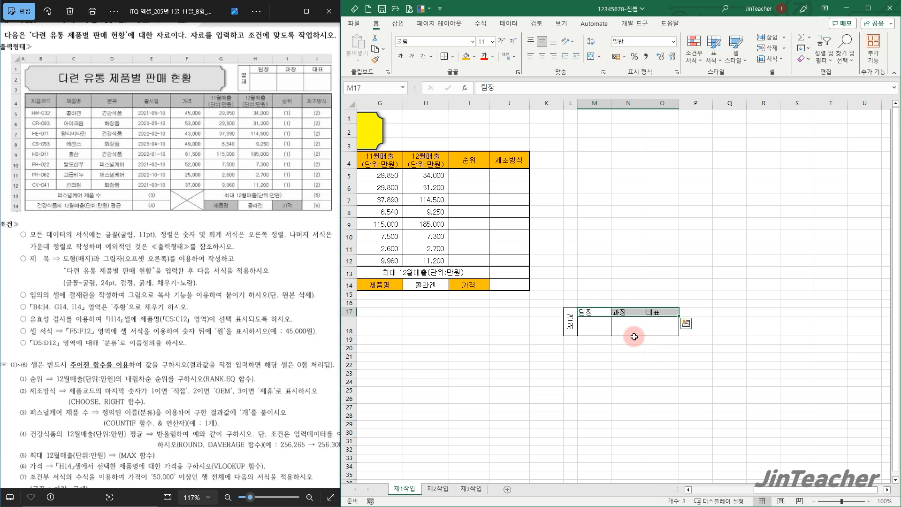
Center the contents of the approval box L17:O18 horizontally
{"action": "left_click", "coordinate": [581, 326]}
{"action": "left_click_drag", "start_coordinate": [581, 325], "coordinate": [667, 329]}
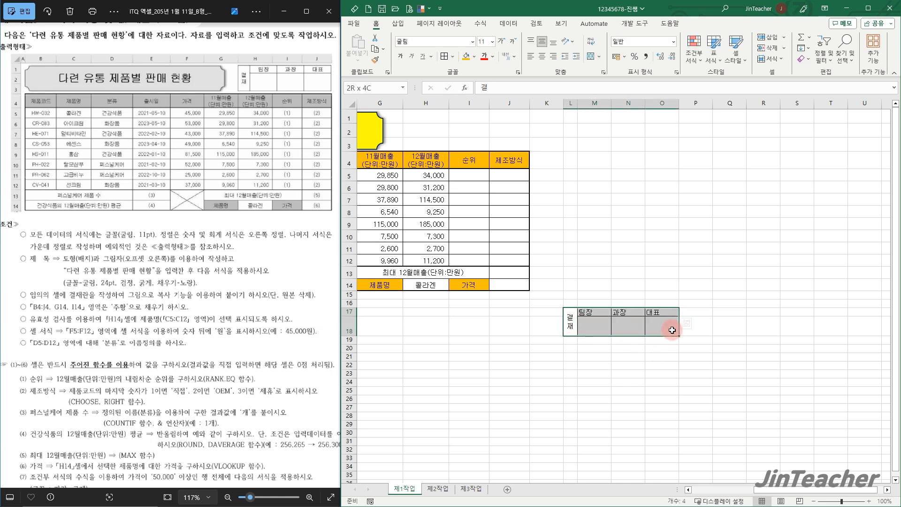
{"action": "left_click", "coordinate": [543, 56]}
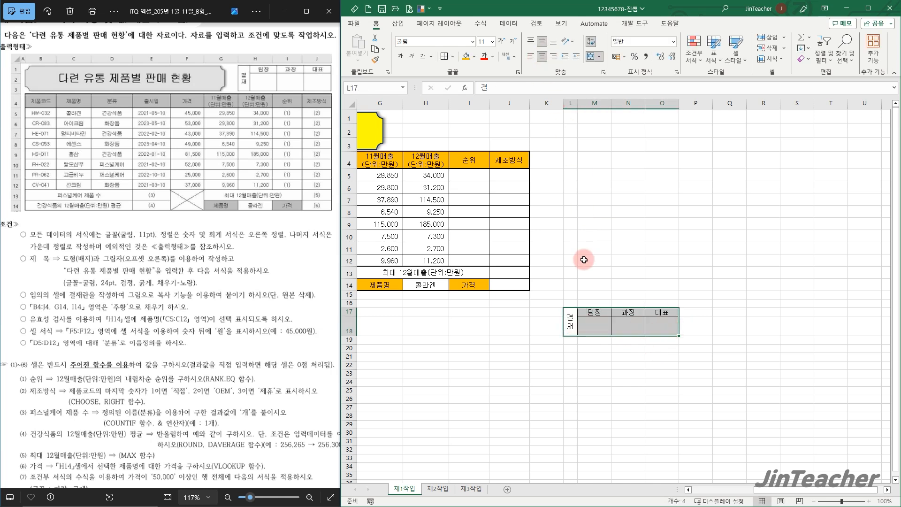
Copy the approval box L17:O18 as a picture, paste it, and fit it over H1:J3 beside the title
{"action": "left_click", "coordinate": [384, 51]}
{"action": "left_click", "coordinate": [404, 77]}
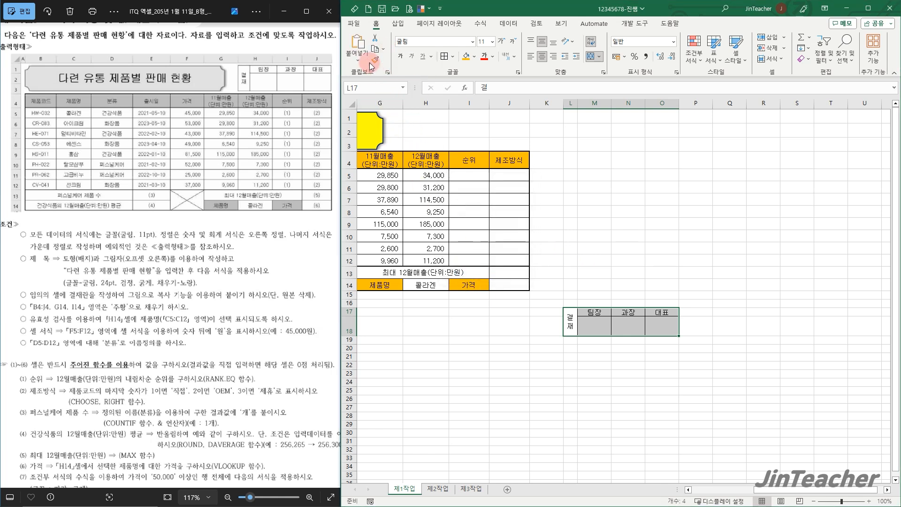
{"action": "left_click", "coordinate": [364, 49]}
{"action": "left_click_drag", "start_coordinate": [602, 325], "coordinate": [442, 132]}
{"action": "left_click_drag", "start_coordinate": [520, 128], "coordinate": [530, 128]}
{"action": "left_click_drag", "start_coordinate": [467, 142], "coordinate": [468, 147]}
{"action": "left_click", "coordinate": [629, 174]}
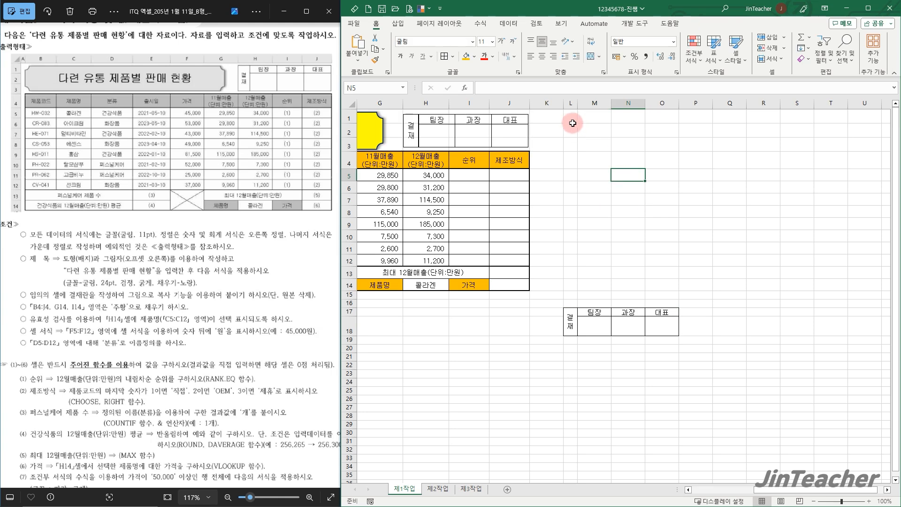
Delete columns L:O containing the original approval box on the 제1작업 sheet
{"action": "left_click_drag", "start_coordinate": [571, 110], "coordinate": [662, 104]}
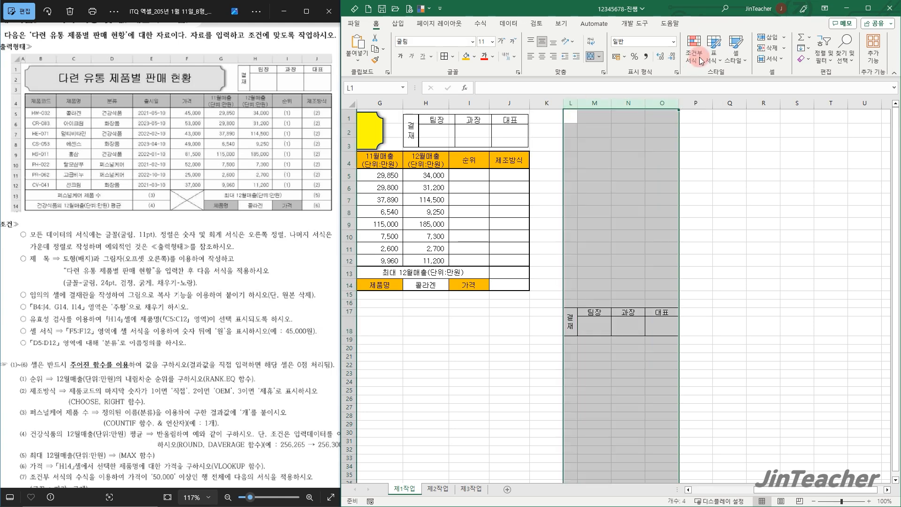
{"action": "left_click", "coordinate": [768, 46]}
{"action": "left_click", "coordinate": [717, 323]}
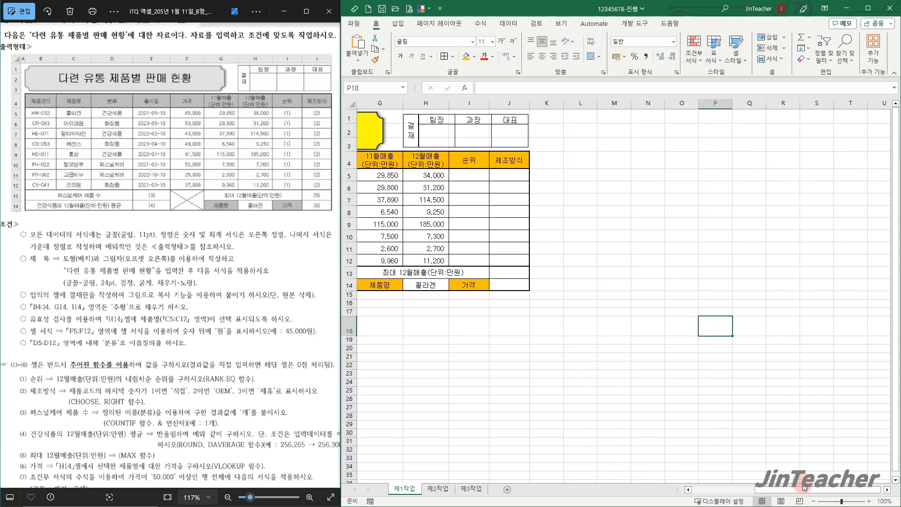
{"action": "left_click_drag", "start_coordinate": [805, 490], "coordinate": [725, 498]}
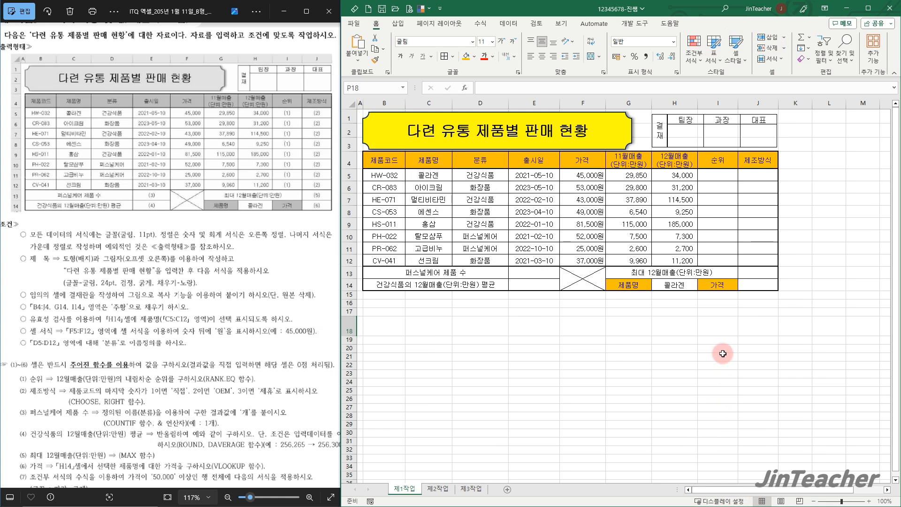
{"action": "left_click", "coordinate": [520, 141]}
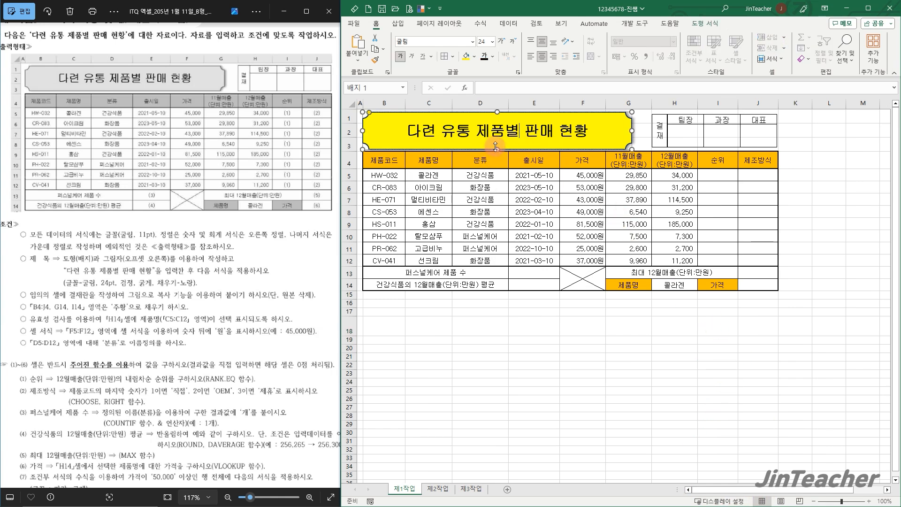
{"action": "left_click_drag", "start_coordinate": [496, 147], "coordinate": [496, 146]}
{"action": "left_click", "coordinate": [689, 140]}
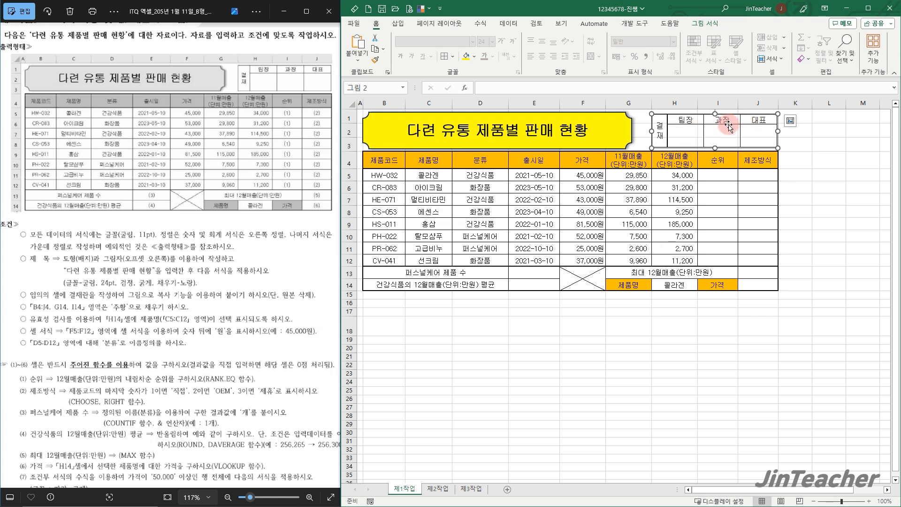
{"action": "left_click", "coordinate": [803, 160]}
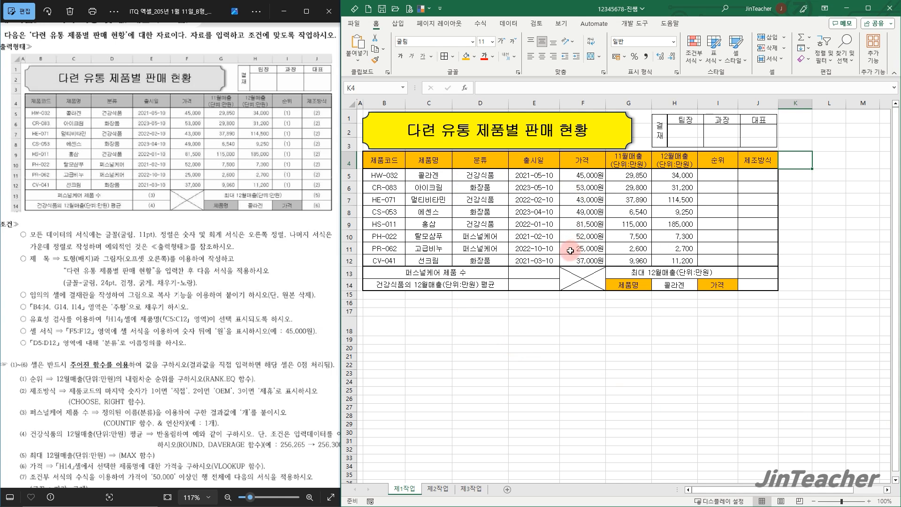
Start a new conditional formatting rule for the data rows B5:J12 that uses a formula to determine which cells to format
{"action": "left_click_drag", "start_coordinate": [165, 334], "coordinate": [161, 266]}
{"action": "scroll", "coordinate": [163, 388], "scroll_direction": "up", "scroll_amount": 1}
{"action": "scroll", "coordinate": [162, 388], "scroll_direction": "up", "scroll_amount": 1}
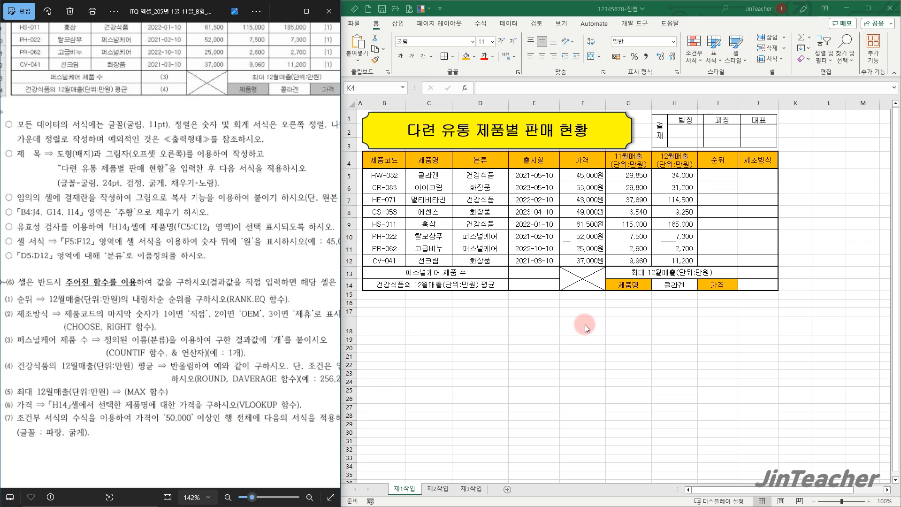
{"action": "left_click_drag", "start_coordinate": [584, 173], "coordinate": [588, 261]}
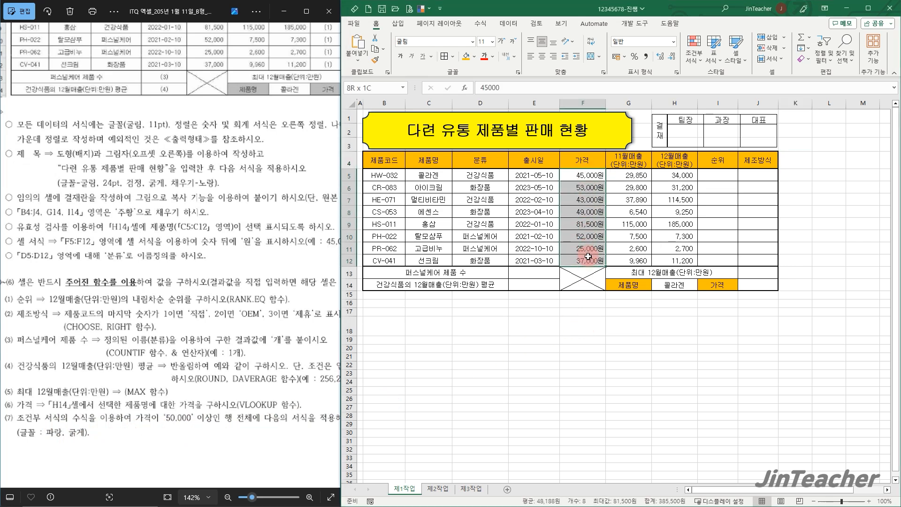
{"action": "left_click", "coordinate": [540, 310]}
{"action": "left_click_drag", "start_coordinate": [390, 178], "coordinate": [745, 256]}
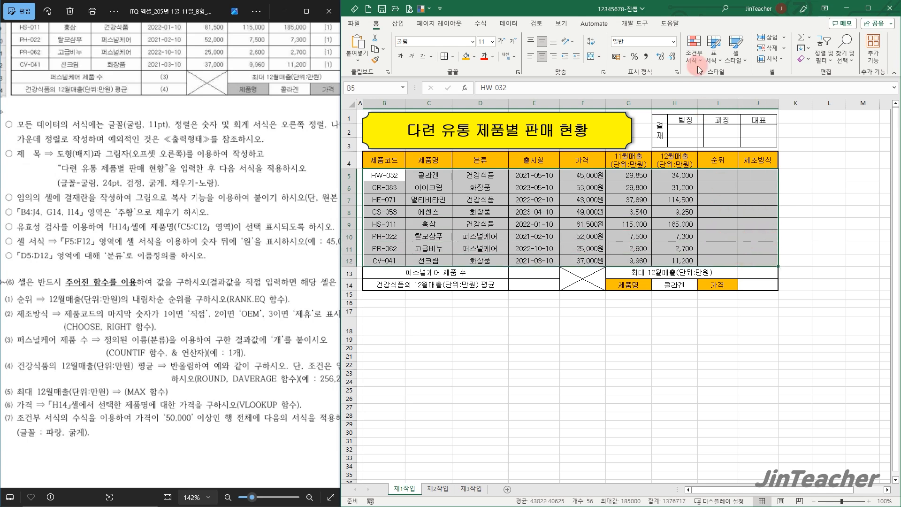
{"action": "left_click", "coordinate": [694, 47]}
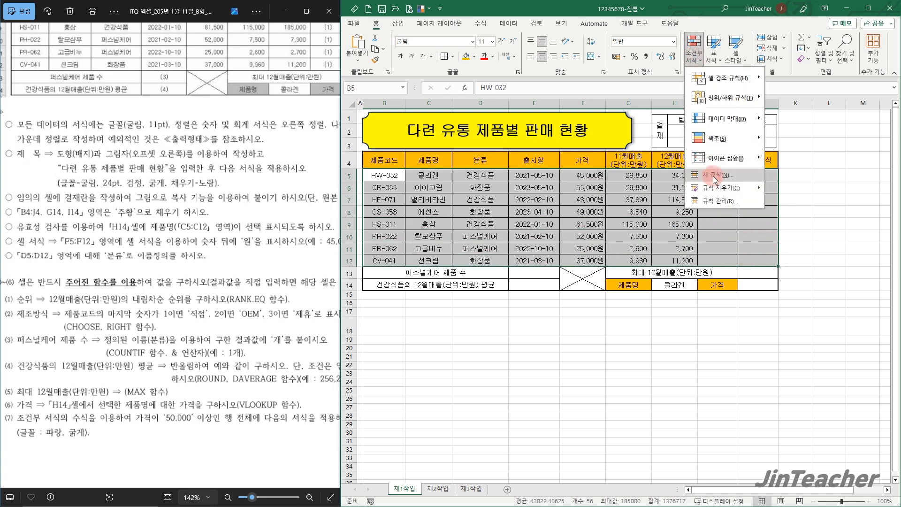
{"action": "left_click", "coordinate": [713, 176]}
{"action": "left_click", "coordinate": [425, 223]}
{"action": "left_click_drag", "start_coordinate": [441, 151], "coordinate": [374, 159]}
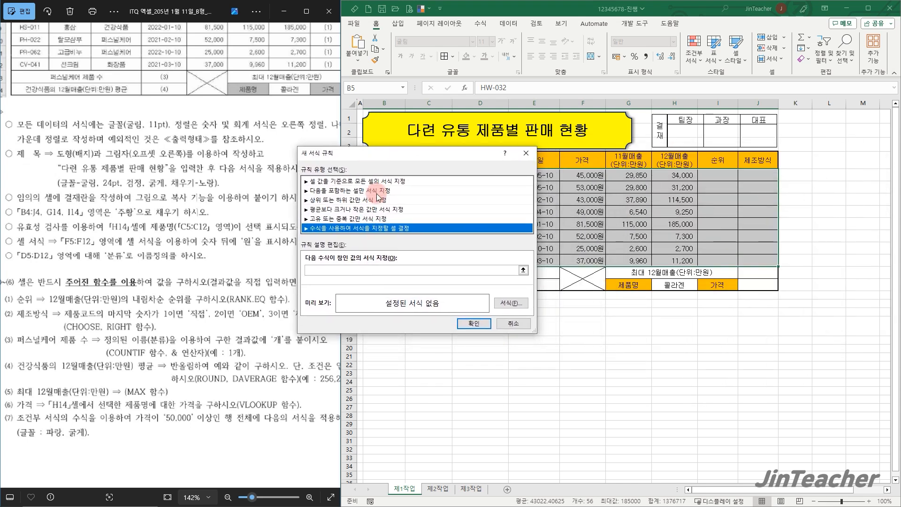
Enter =$F5>=50000 as the rule's formula, keeping only the price column fixed
{"action": "left_click", "coordinate": [328, 270]}
{"action": "left_click", "coordinate": [583, 172]}
{"action": "key", "text": "F4"}
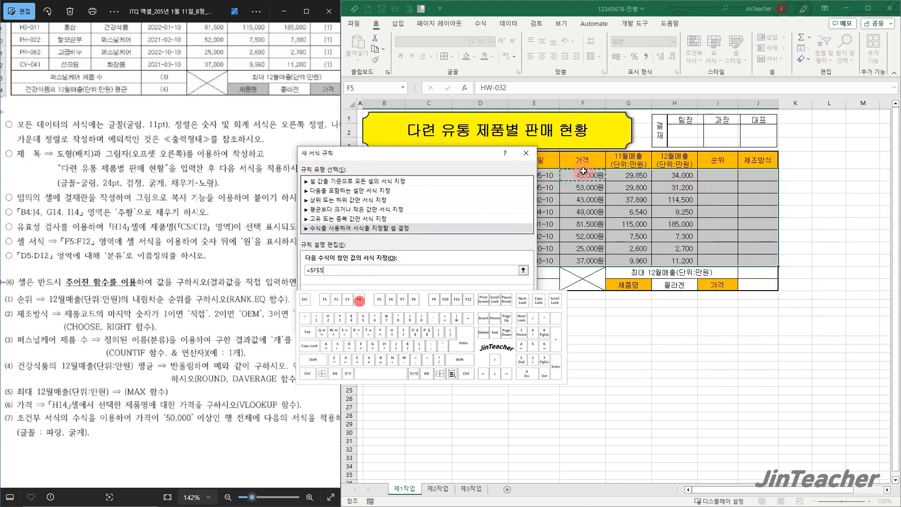
{"action": "key", "text": "F4"}
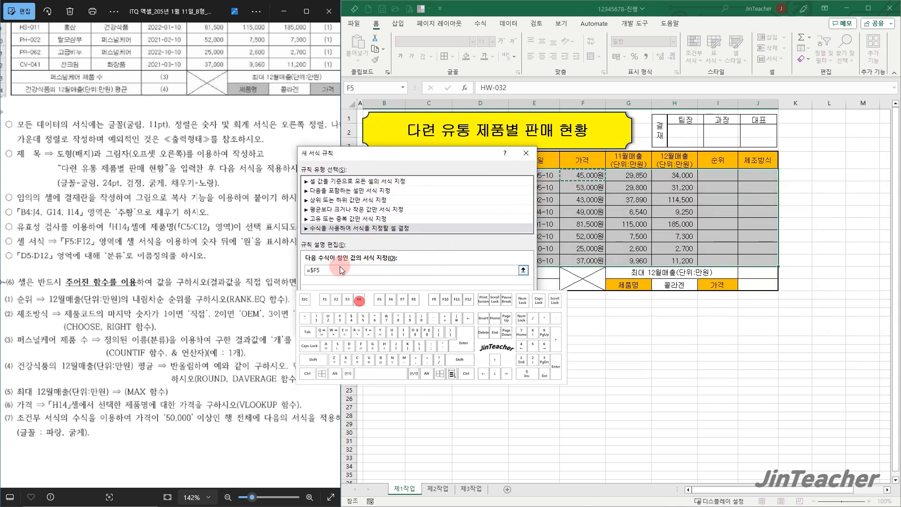
{"action": "type", "text": ">=50000"}
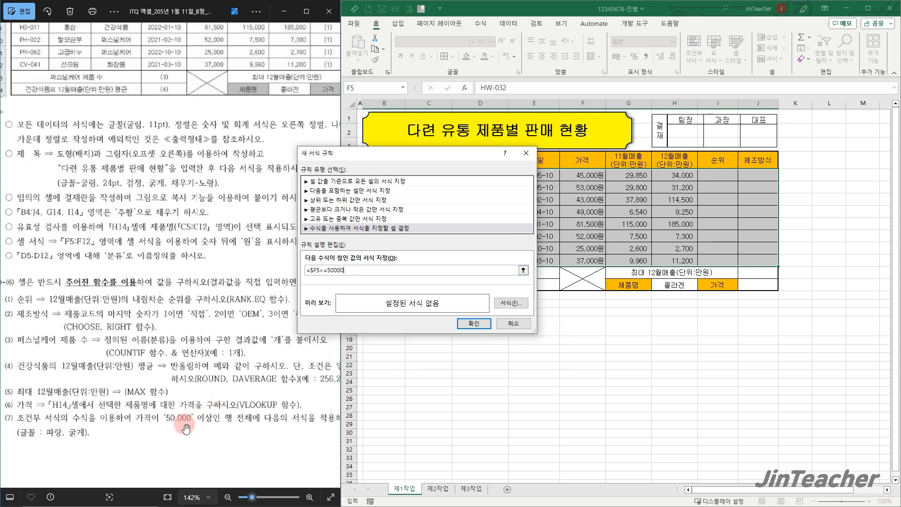
Set the rule's font format to bold (굵게) and blue (파랑), and apply the rule to the data rows
{"action": "left_click", "coordinate": [501, 303]}
{"action": "left_click", "coordinate": [516, 159]}
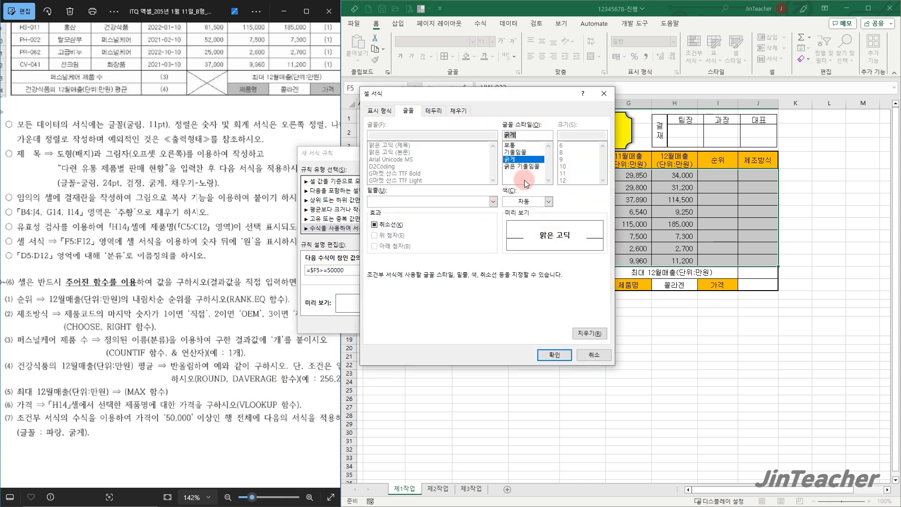
{"action": "left_click", "coordinate": [540, 202]}
{"action": "left_click", "coordinate": [563, 304]}
{"action": "left_click", "coordinate": [558, 357]}
{"action": "left_click", "coordinate": [528, 322]}
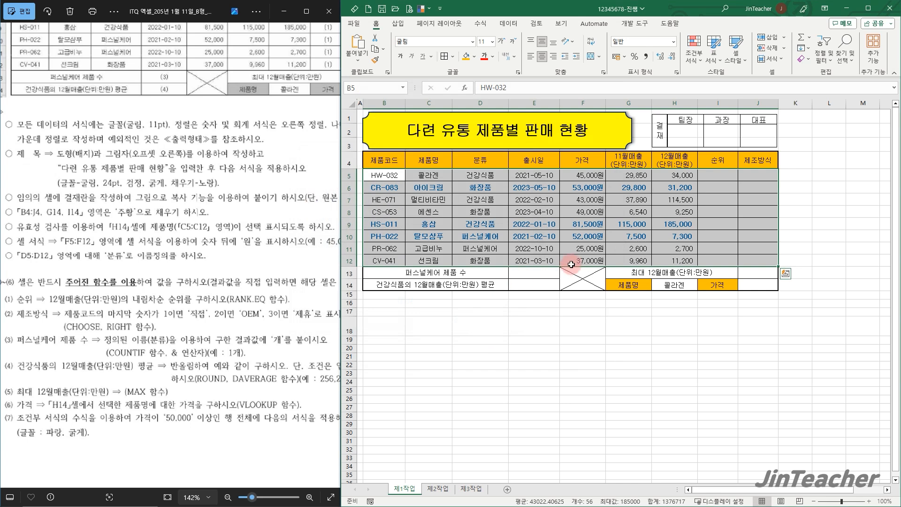
{"action": "left_click", "coordinate": [588, 236]}
{"action": "left_click", "coordinate": [595, 226]}
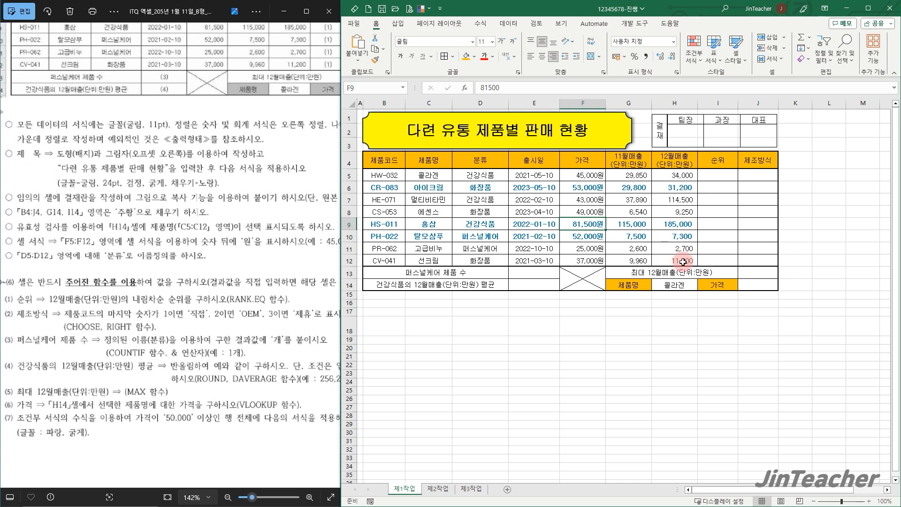
Bring up the 제2작업 instructions in the exam document and copy B4:H12 from the 제1작업 sheet
{"action": "left_click", "coordinate": [332, 256]}
{"action": "left_click", "coordinate": [234, 217]}
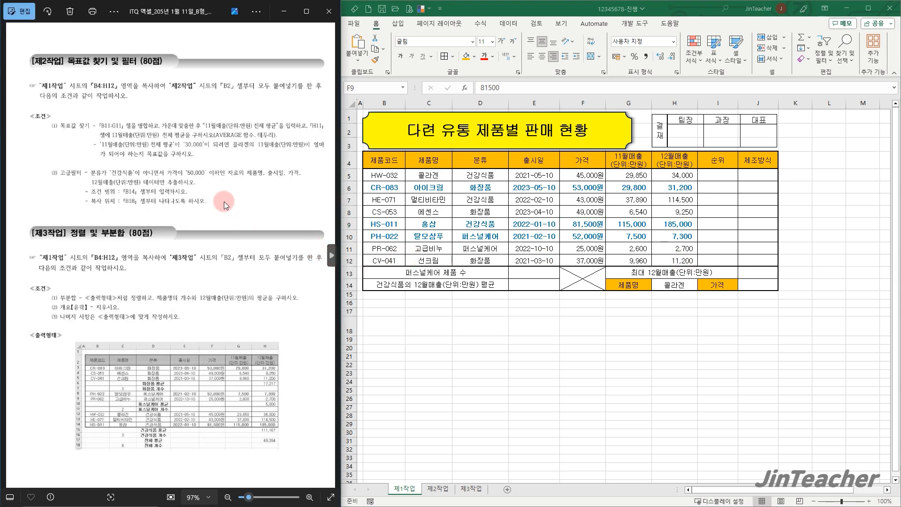
{"action": "scroll", "coordinate": [212, 174], "scroll_direction": "up", "scroll_amount": 1}
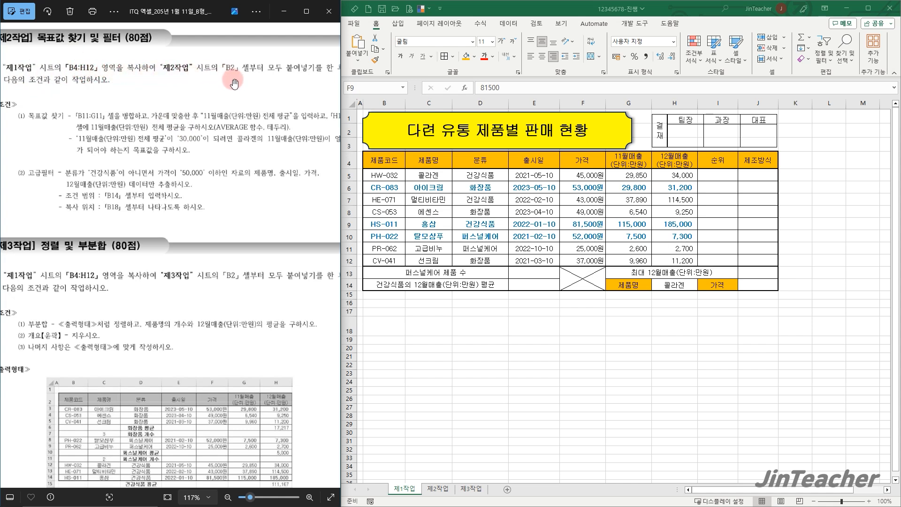
{"action": "left_click_drag", "start_coordinate": [236, 90], "coordinate": [223, 88]}
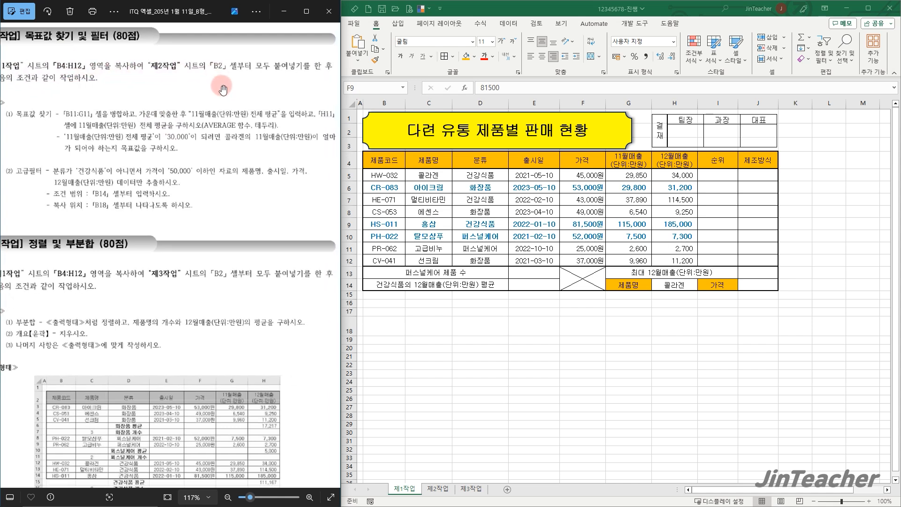
{"action": "left_click", "coordinate": [540, 319]}
{"action": "left_click_drag", "start_coordinate": [385, 162], "coordinate": [673, 263]}
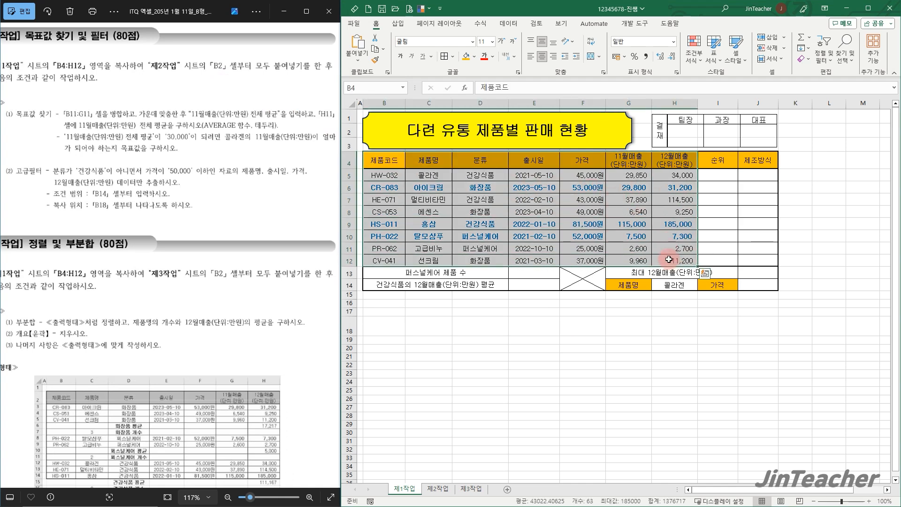
{"action": "left_click", "coordinate": [376, 50]}
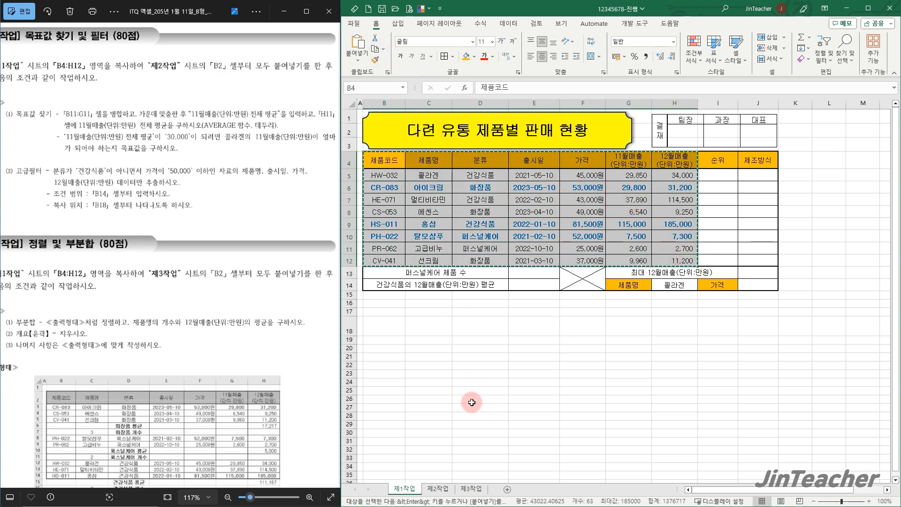
Paste the copied table at B2 on the 제2작업 sheet, keeping the source column widths
{"action": "left_click", "coordinate": [437, 489]}
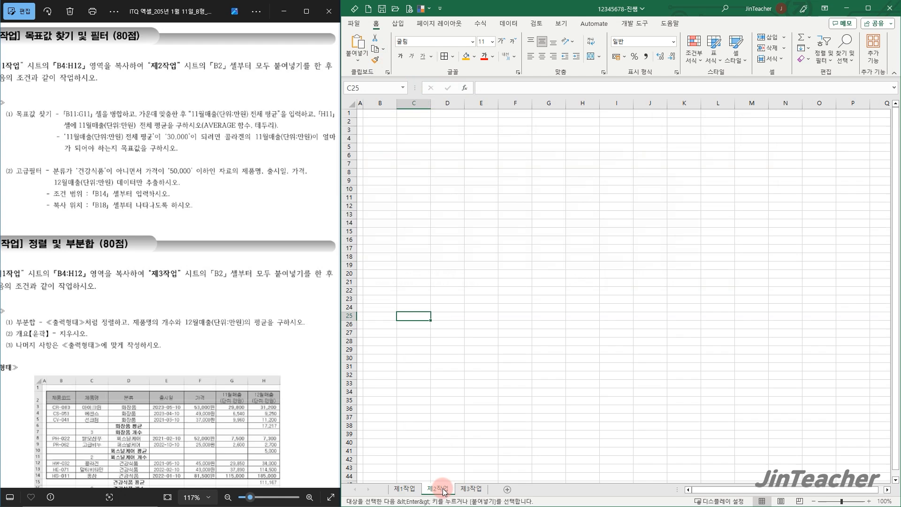
{"action": "left_click", "coordinate": [374, 120]}
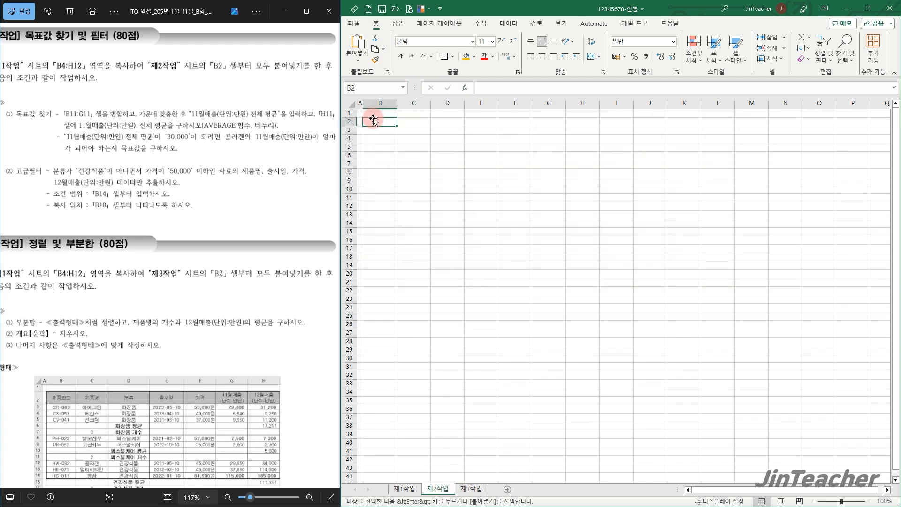
{"action": "left_click", "coordinate": [362, 44]}
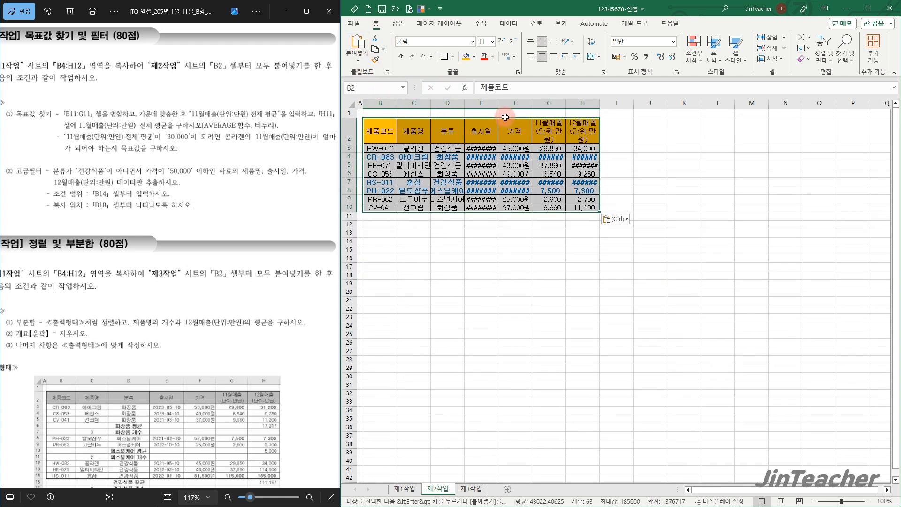
{"action": "left_click", "coordinate": [624, 220]}
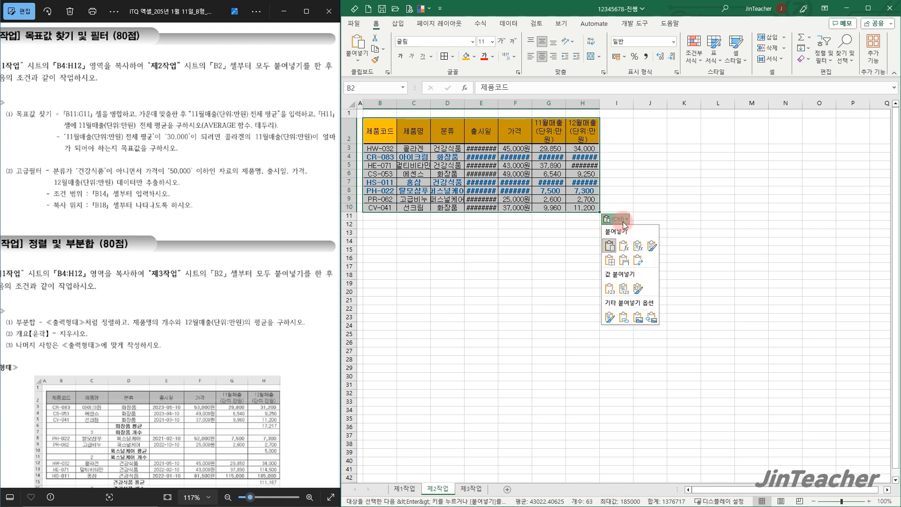
{"action": "left_click", "coordinate": [629, 263]}
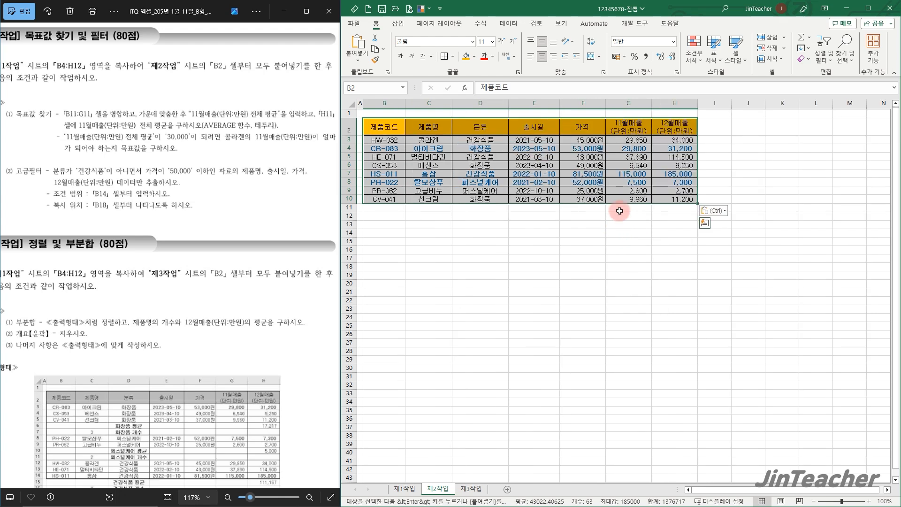
{"action": "left_click", "coordinate": [713, 198]}
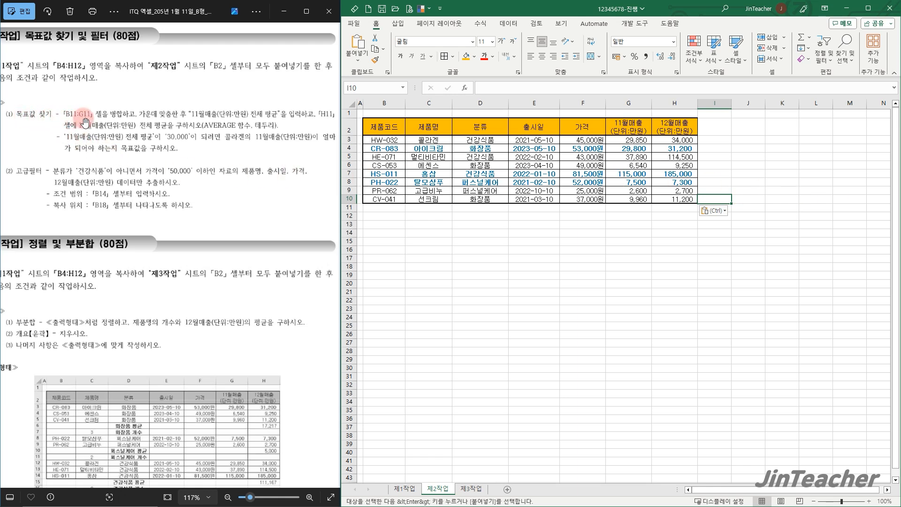
Merge and center B11:G11 and enter 11월매출(단위:만원) 전체 평균 in it
{"action": "left_click_drag", "start_coordinate": [385, 208], "coordinate": [627, 209]}
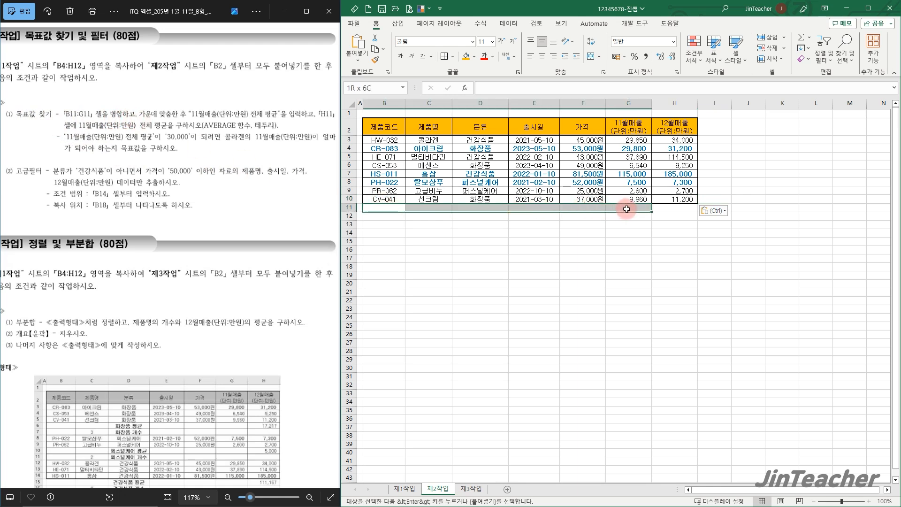
{"action": "left_click", "coordinate": [591, 60]}
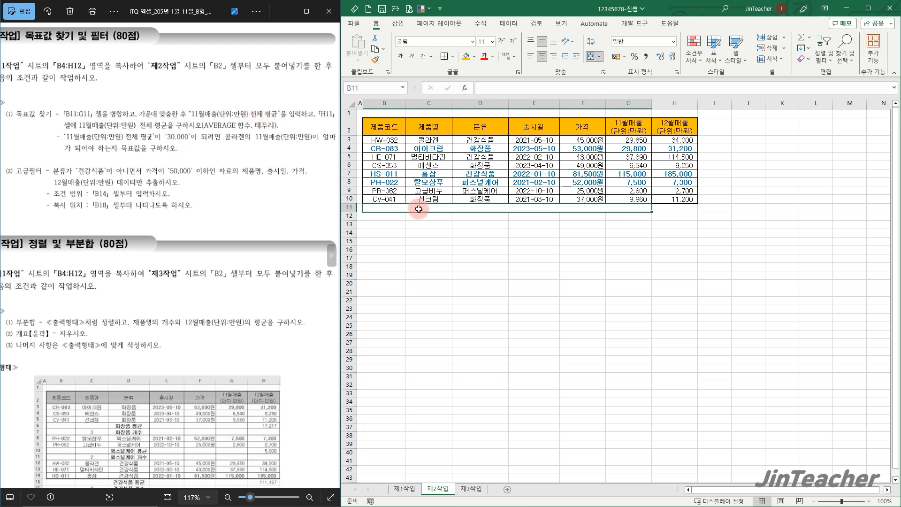
{"action": "type", "text": "11월매출(단위:만원) 전체 평균"}
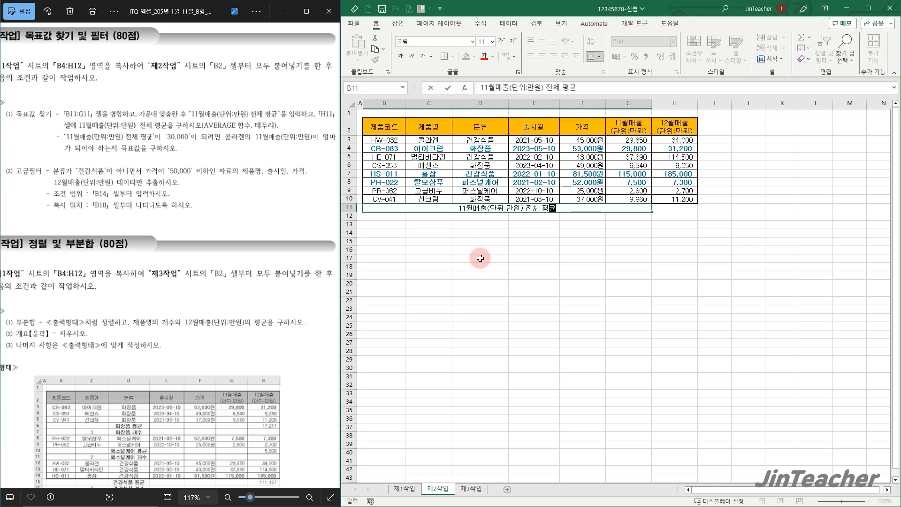
{"action": "left_click", "coordinate": [669, 209]}
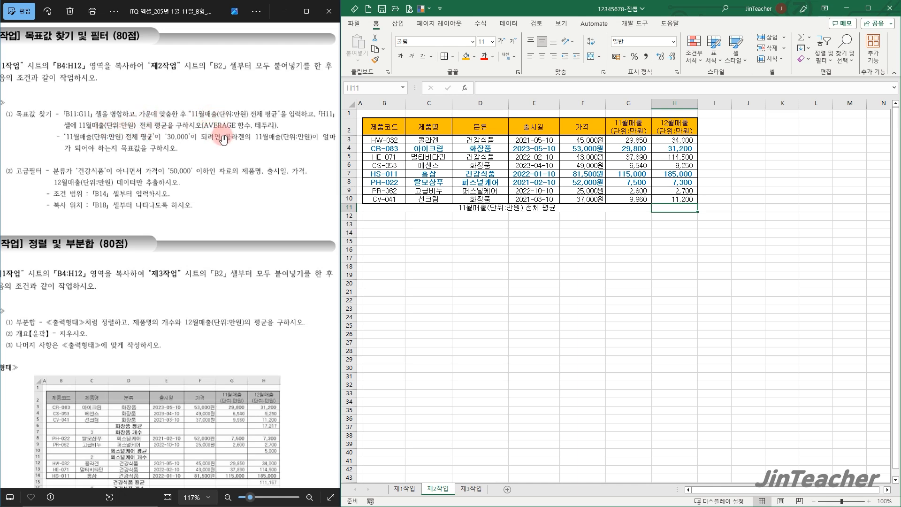
Calculate the overall average of the November sales G3:G10 in H11 with the AVERAGE function
{"action": "left_click_drag", "start_coordinate": [634, 139], "coordinate": [633, 199]}
{"action": "left_click", "coordinate": [681, 211]}
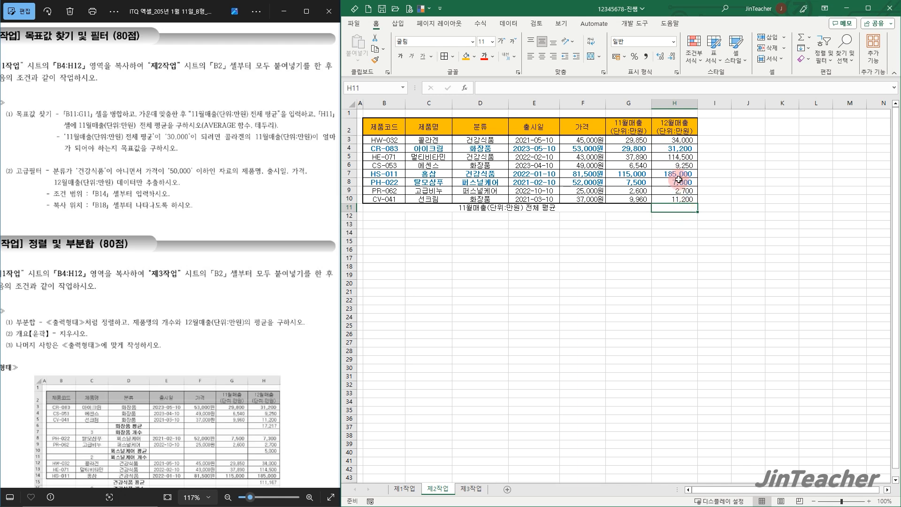
{"action": "left_click", "coordinate": [810, 40]}
{"action": "left_click", "coordinate": [824, 64]}
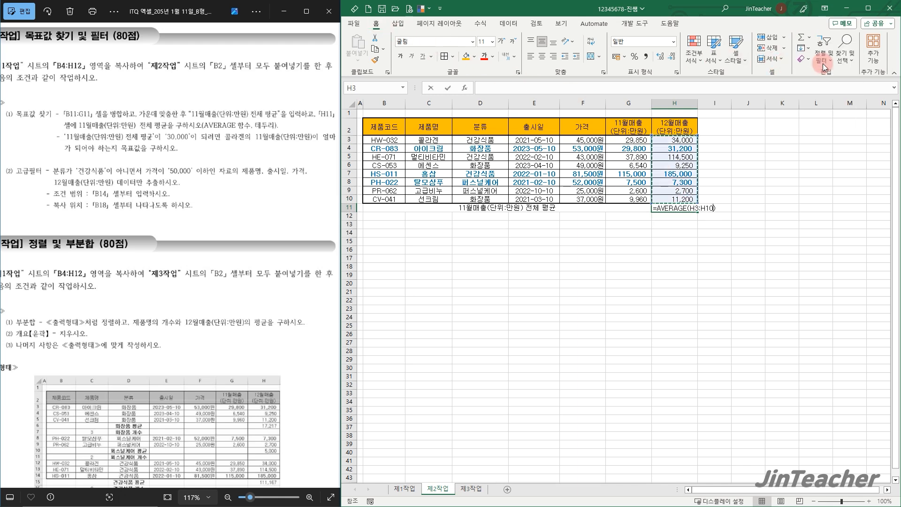
{"action": "left_click_drag", "start_coordinate": [632, 140], "coordinate": [634, 196]}
{"action": "key", "text": "Return"}
Apply borders to the average row B11:H11 on the 제2작업 sheet
{"action": "left_click_drag", "start_coordinate": [597, 208], "coordinate": [668, 209]}
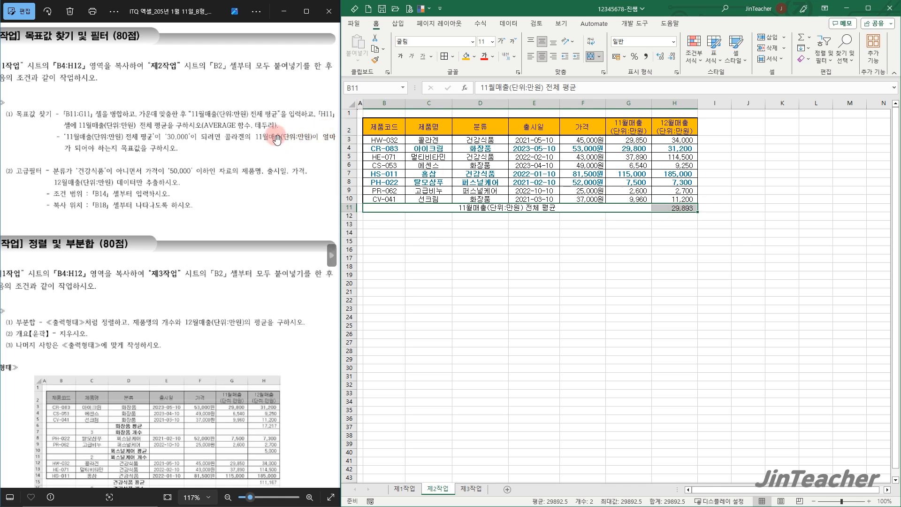
{"action": "left_click", "coordinate": [445, 57]}
{"action": "left_click", "coordinate": [664, 240]}
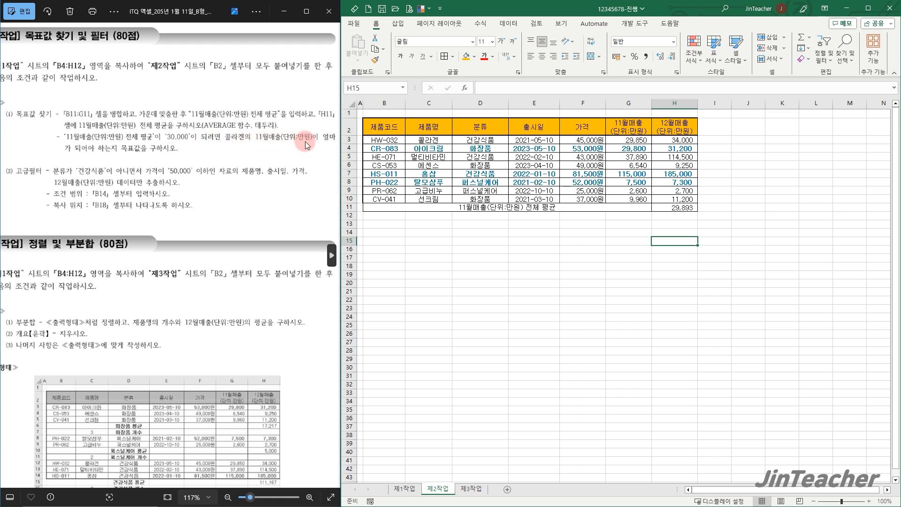
Run Goal Seek so that the average in H11 reaches 30000 by changing 콜라겐's November sales in G3, and keep the solution
{"action": "left_click", "coordinate": [684, 208]}
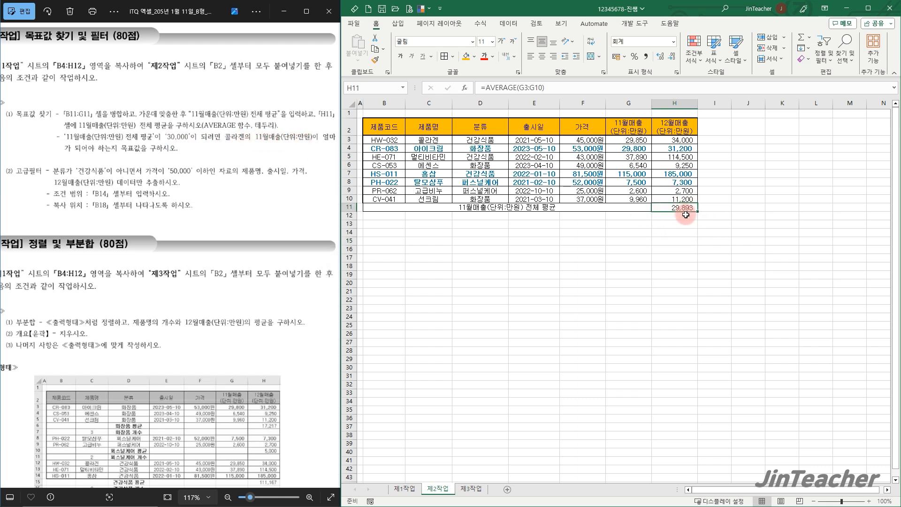
{"action": "left_click_drag", "start_coordinate": [437, 143], "coordinate": [633, 143]}
{"action": "left_click", "coordinate": [638, 146]}
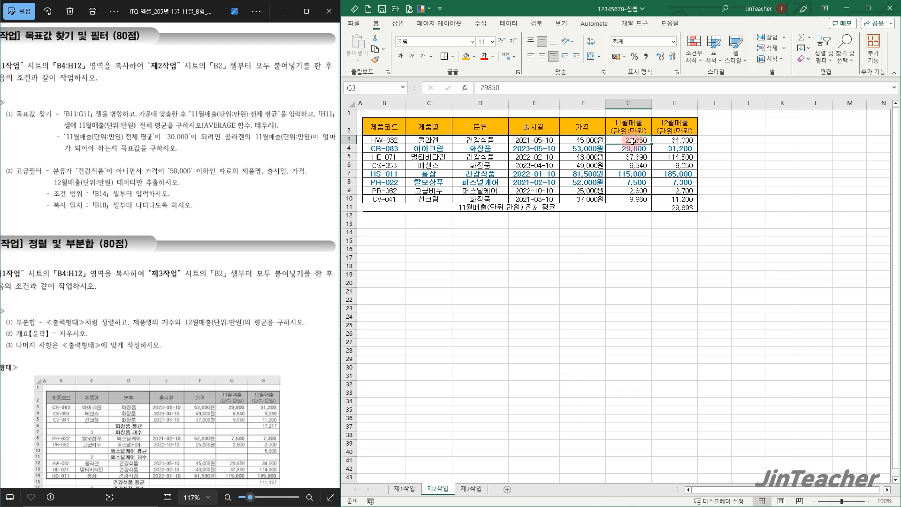
{"action": "left_click", "coordinate": [673, 206]}
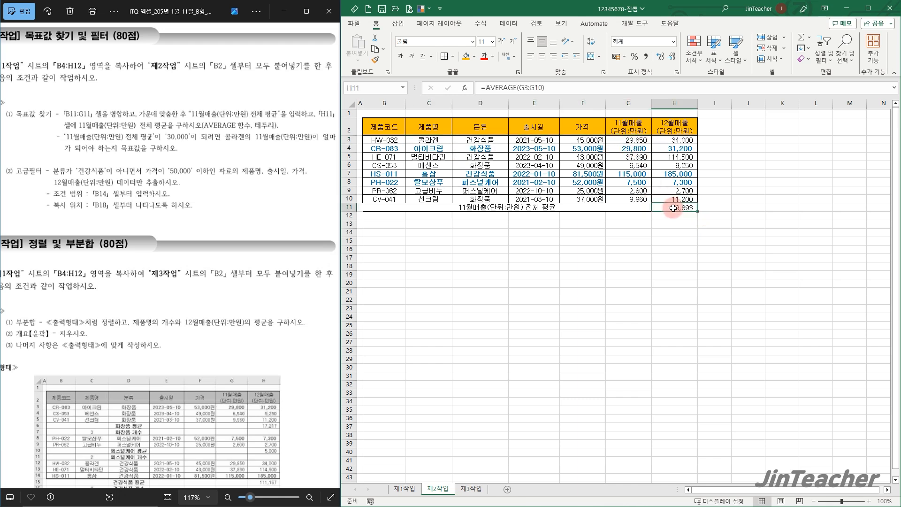
{"action": "left_click", "coordinate": [508, 23]}
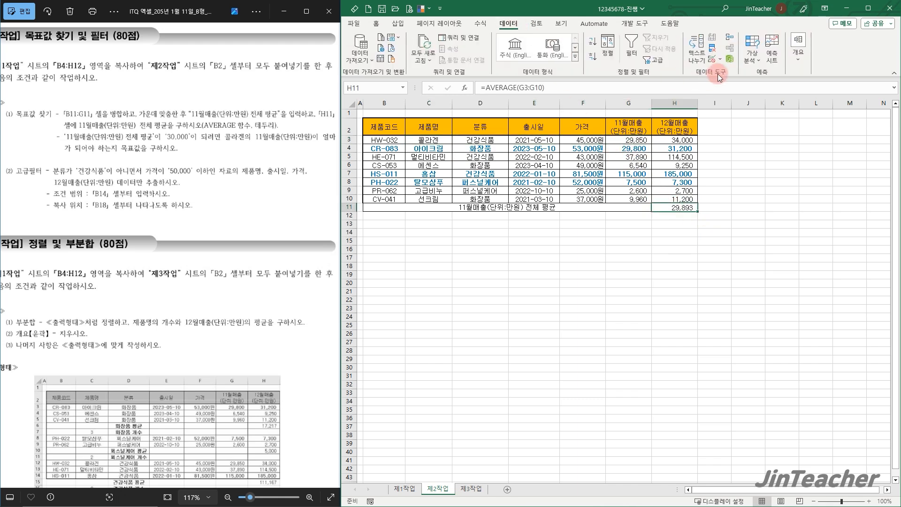
{"action": "left_click", "coordinate": [752, 52]}
{"action": "left_click", "coordinate": [779, 87]}
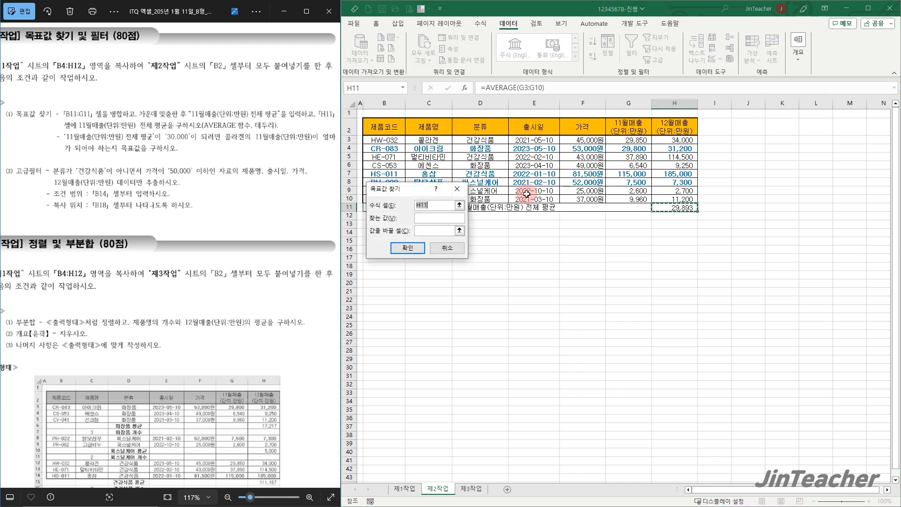
{"action": "left_click_drag", "start_coordinate": [414, 189], "coordinate": [514, 157]}
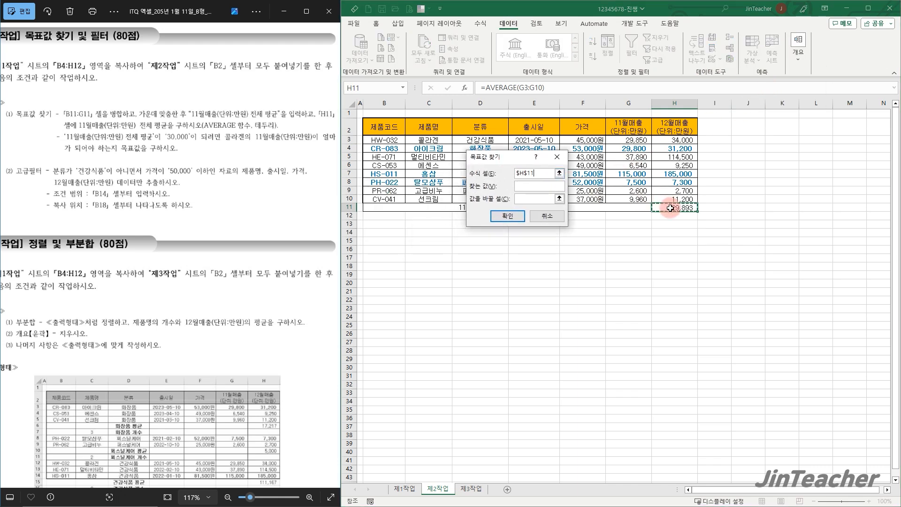
{"action": "left_click", "coordinate": [546, 186]}
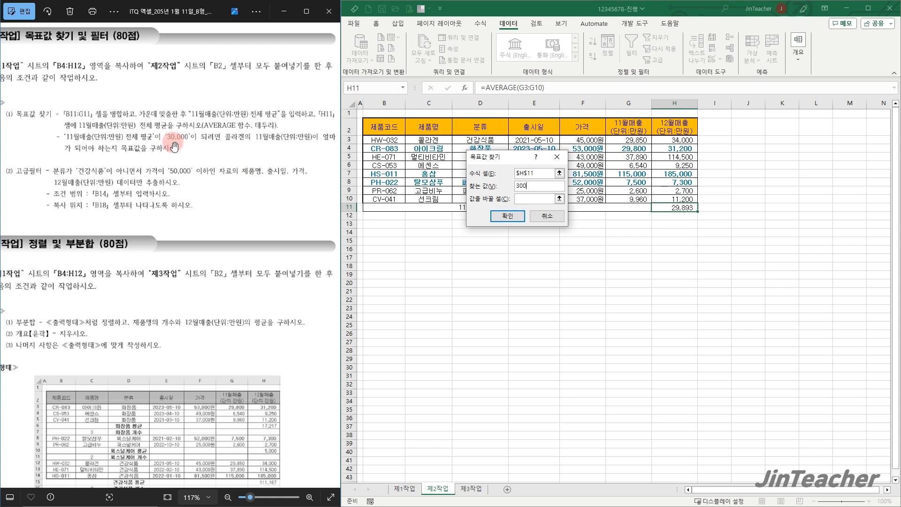
{"action": "left_click", "coordinate": [519, 199]}
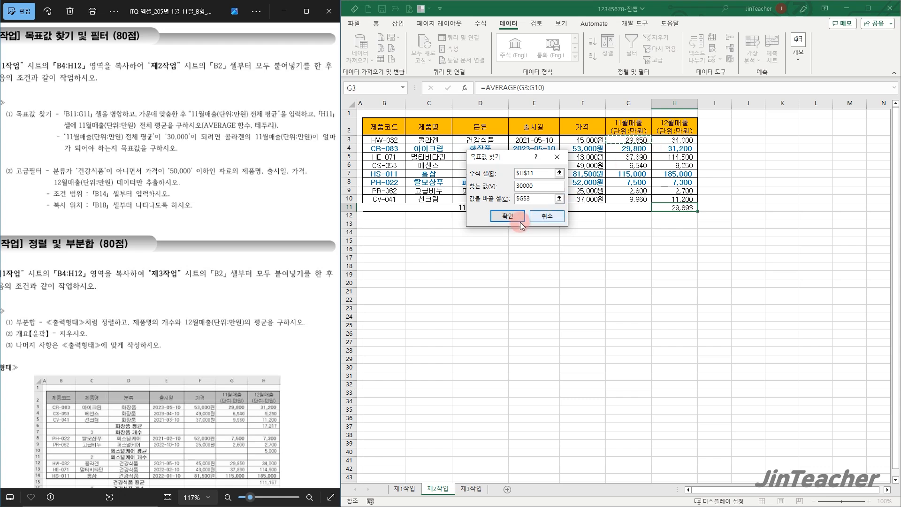
{"action": "left_click", "coordinate": [508, 216]}
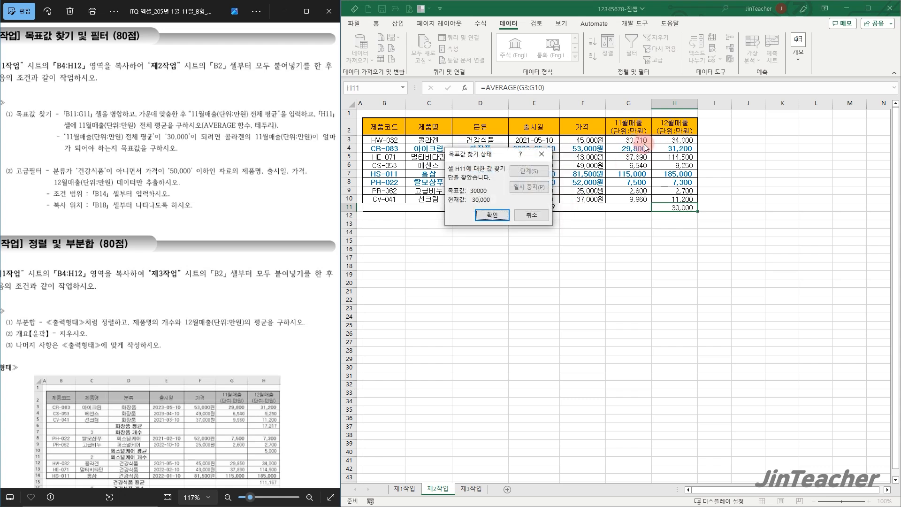
{"action": "left_click", "coordinate": [492, 215]}
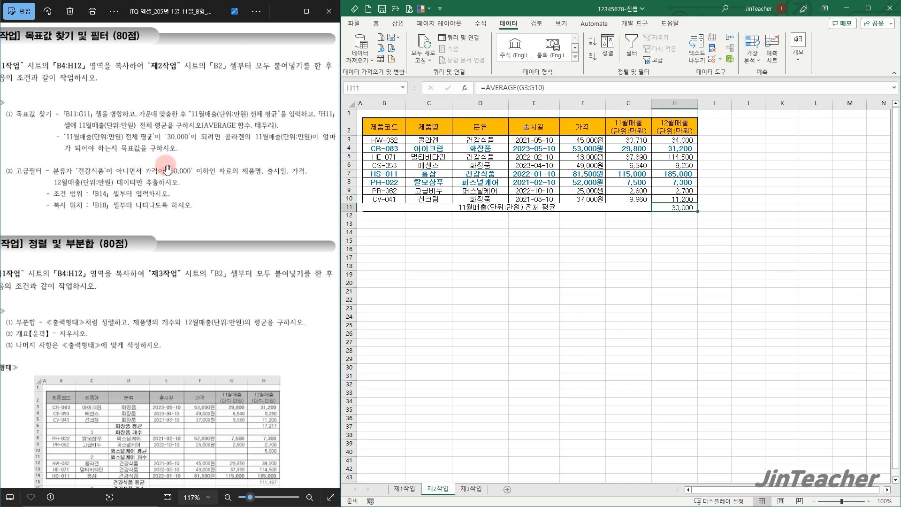
Copy the 분류 and 가격 headers from the table to B14 to start the filter's criteria range
{"action": "left_click", "coordinate": [482, 126]}
{"action": "left_click", "coordinate": [589, 129], "text": "ctrl"}
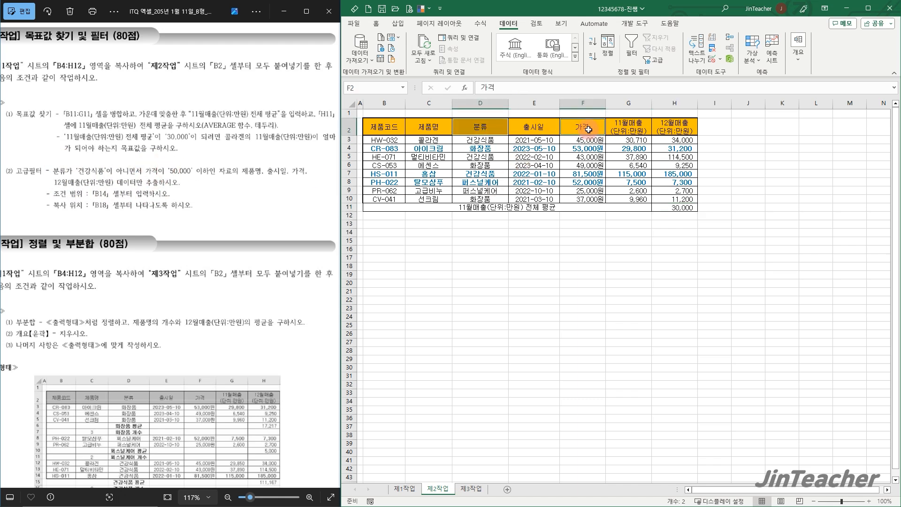
{"action": "key", "text": "ctrl+c"}
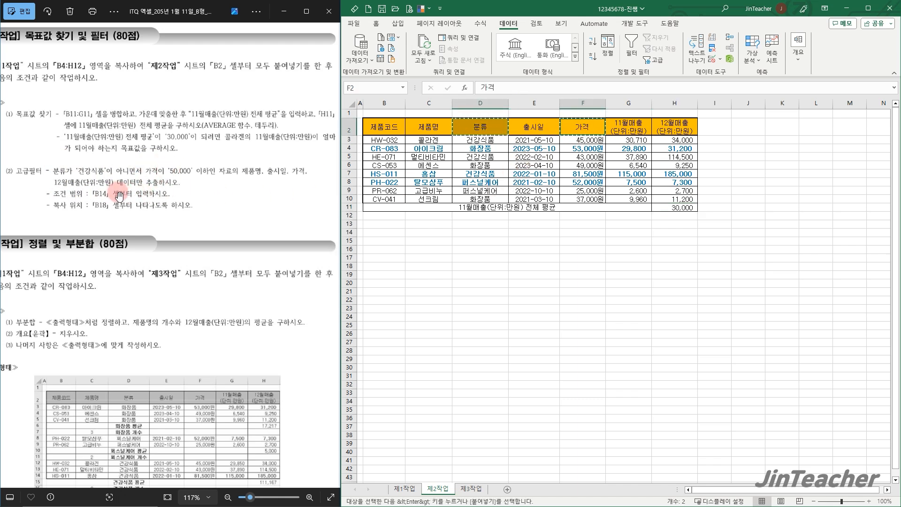
{"action": "left_click", "coordinate": [393, 236]}
{"action": "key", "text": "ctrl+v"}
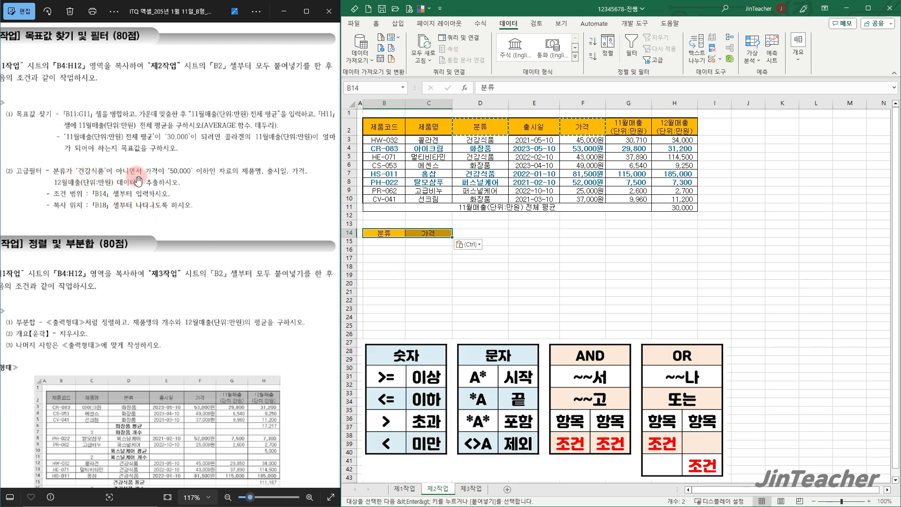
Enter the filter criteria <>건강식품 under 분류 in B15 and <=50000 under 가격 in C15
{"action": "left_click", "coordinate": [383, 241]}
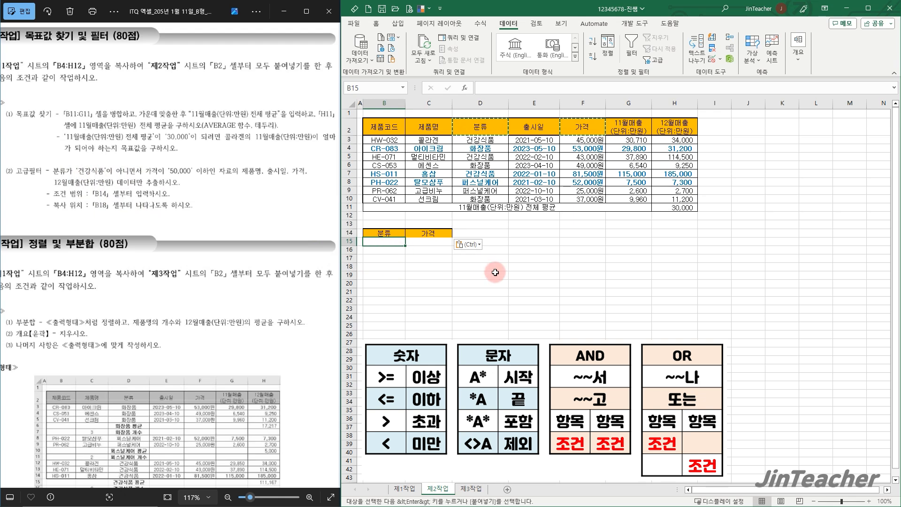
{"action": "type", "text": "<>건강식품"}
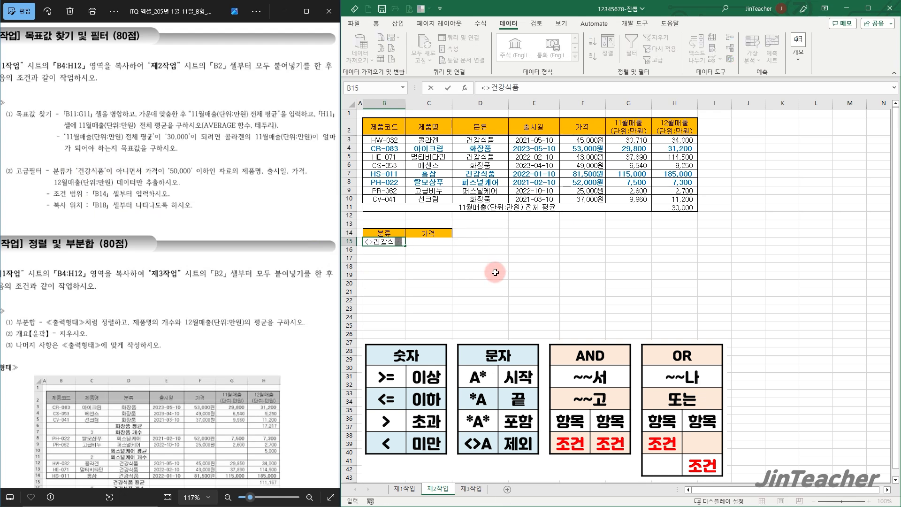
{"action": "key", "text": "Return"}
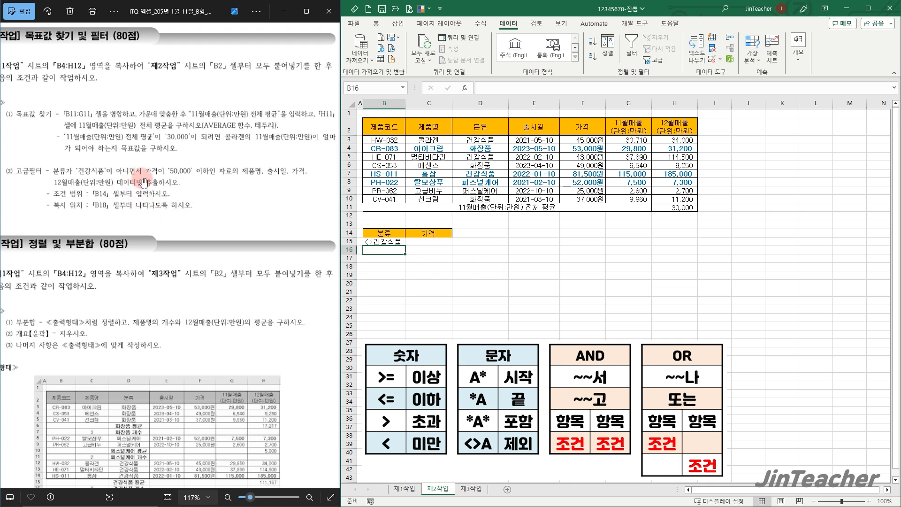
{"action": "left_click", "coordinate": [428, 242]}
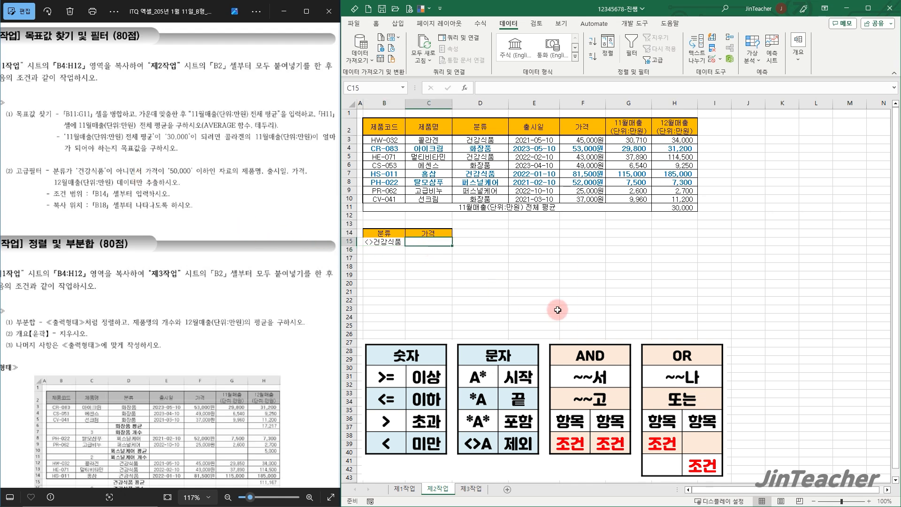
{"action": "type", "text": "<=50000"}
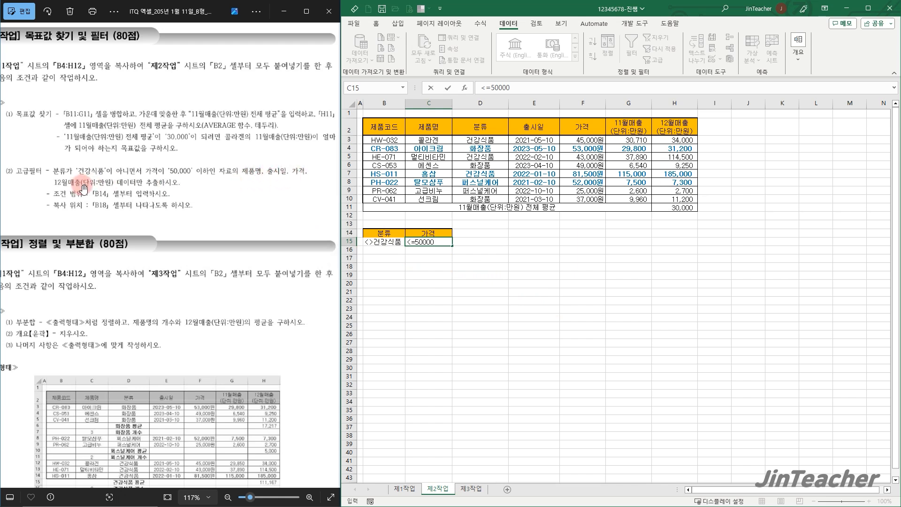
{"action": "left_click", "coordinate": [469, 258]}
Copy the 제품명, 출시일, 가격 and 12월매출(단위:만원) headers to B18 as the filter's output headings
{"action": "left_click", "coordinate": [432, 126]}
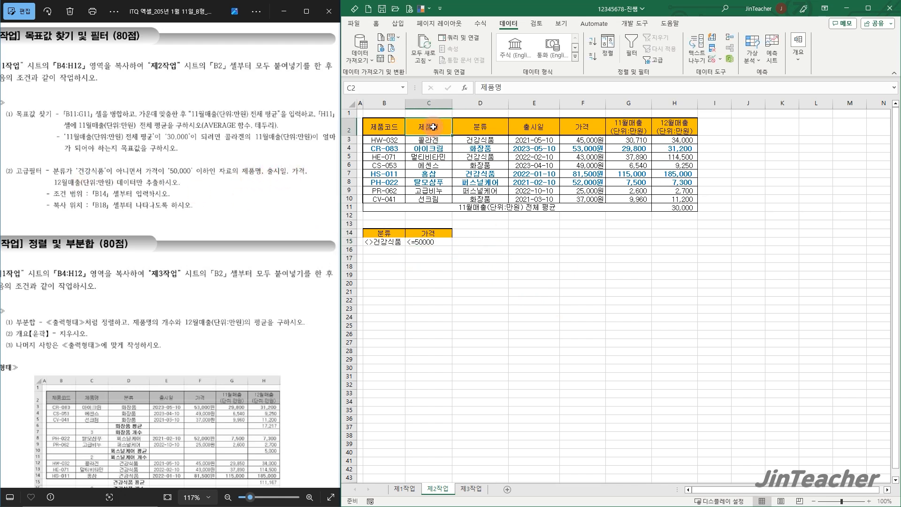
{"action": "left_click", "coordinate": [535, 126], "text": "ctrl"}
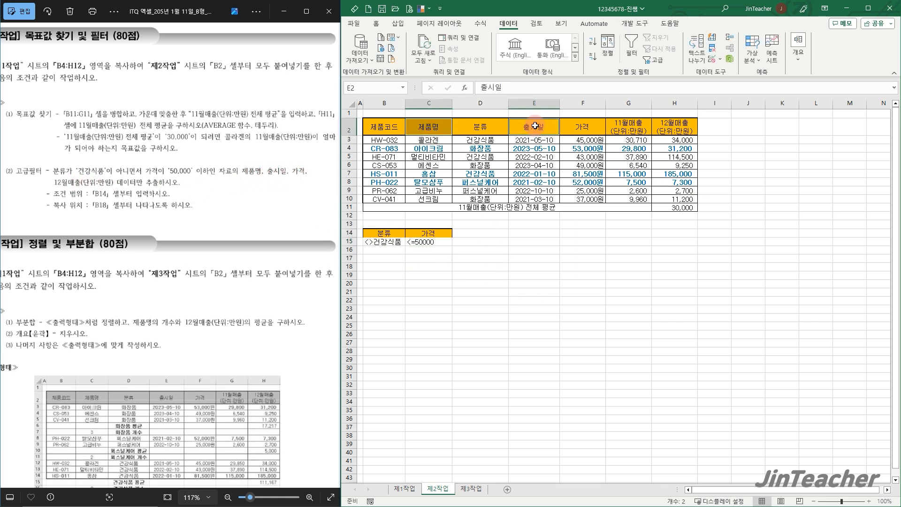
{"action": "left_click", "coordinate": [586, 130], "text": "ctrl"}
{"action": "left_click", "coordinate": [678, 128], "text": "ctrl"}
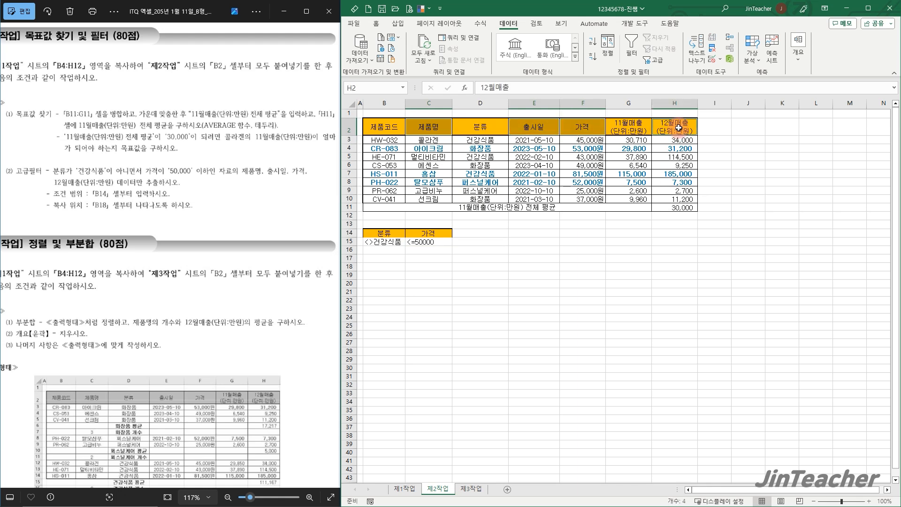
{"action": "key", "text": "ctrl+c"}
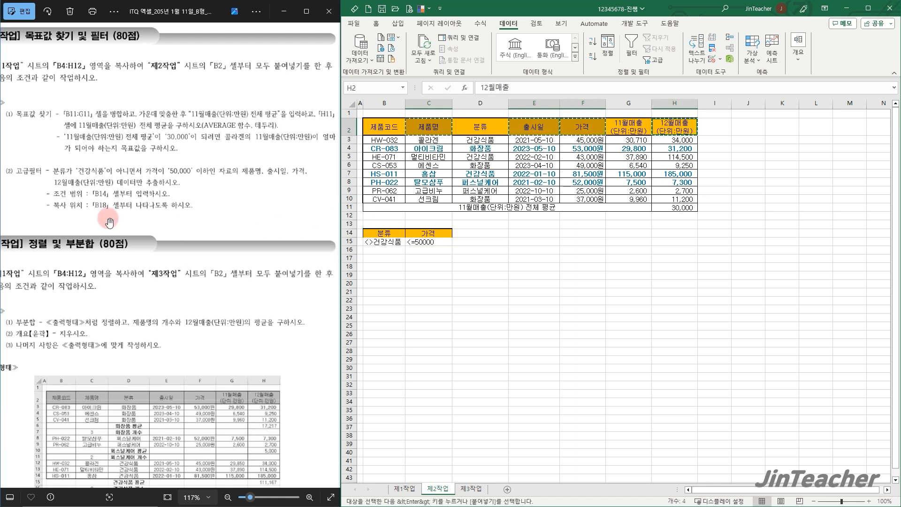
{"action": "left_click", "coordinate": [384, 272]}
{"action": "key", "text": "ctrl+v"}
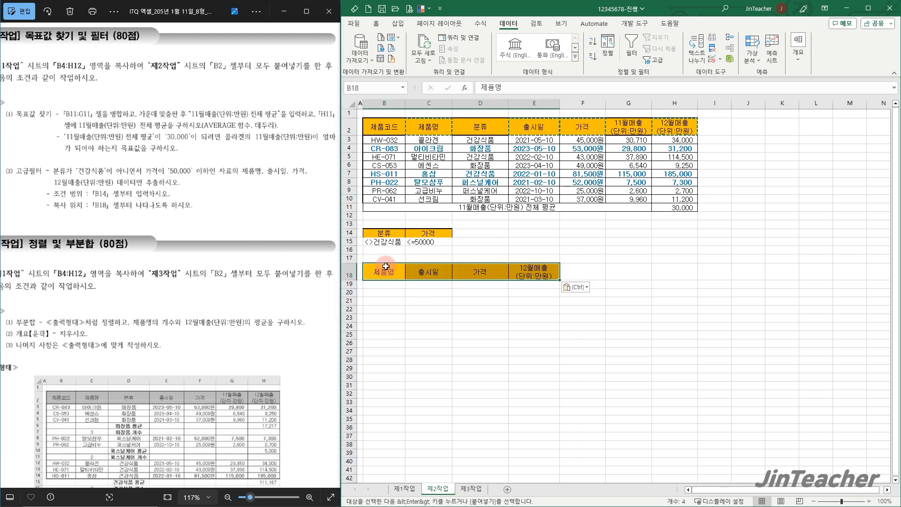
{"action": "left_click", "coordinate": [433, 300]}
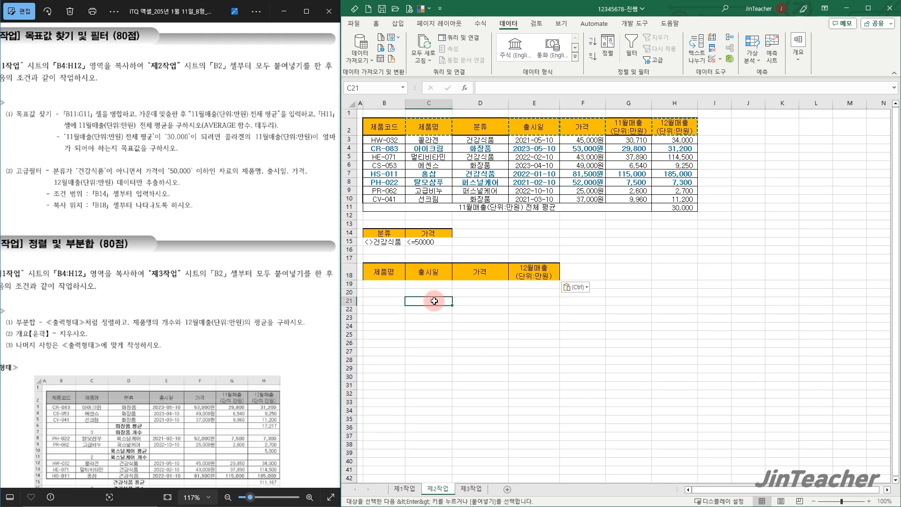
Run an advanced filter on B2:H10 with criteria range B14:C15, copying the results to another location under the headers B18:E18
{"action": "left_click_drag", "start_coordinate": [387, 114], "coordinate": [672, 200]}
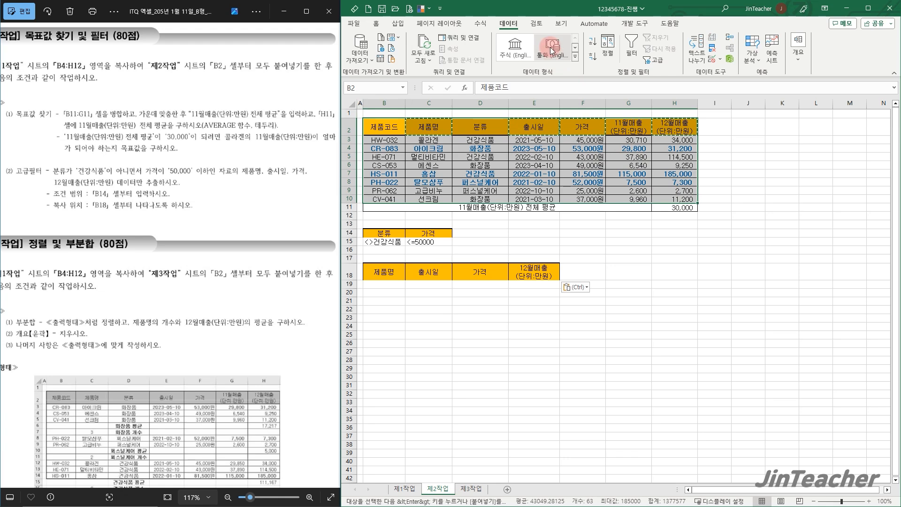
{"action": "left_click", "coordinate": [657, 60]}
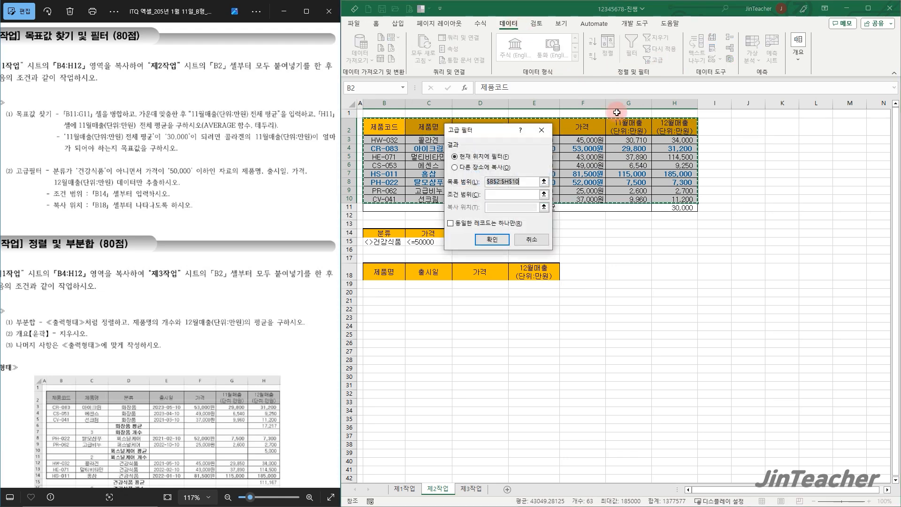
{"action": "left_click", "coordinate": [492, 167]}
{"action": "left_click_drag", "start_coordinate": [479, 130], "coordinate": [647, 227]}
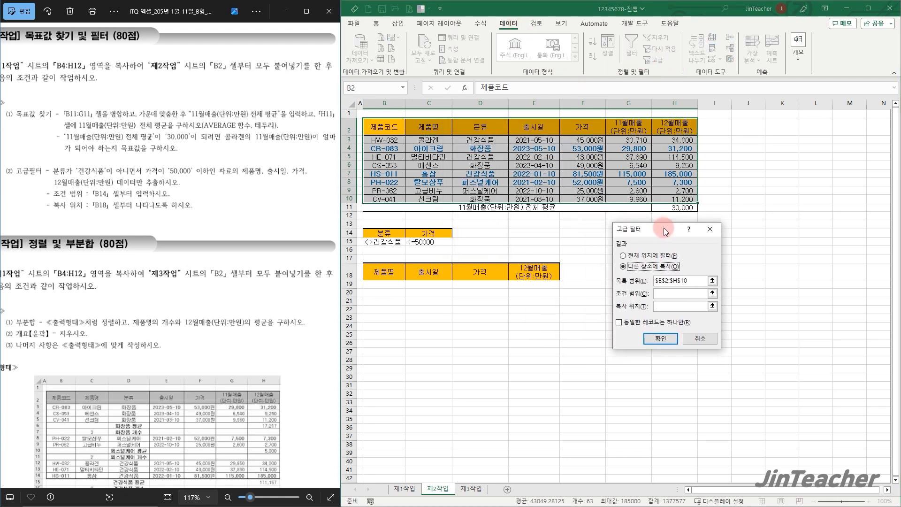
{"action": "left_click", "coordinate": [683, 279]}
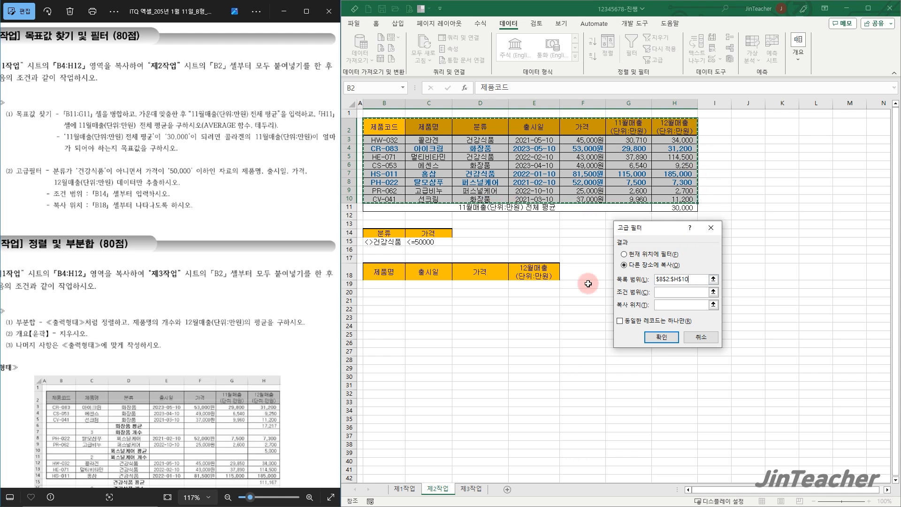
{"action": "left_click", "coordinate": [680, 293]}
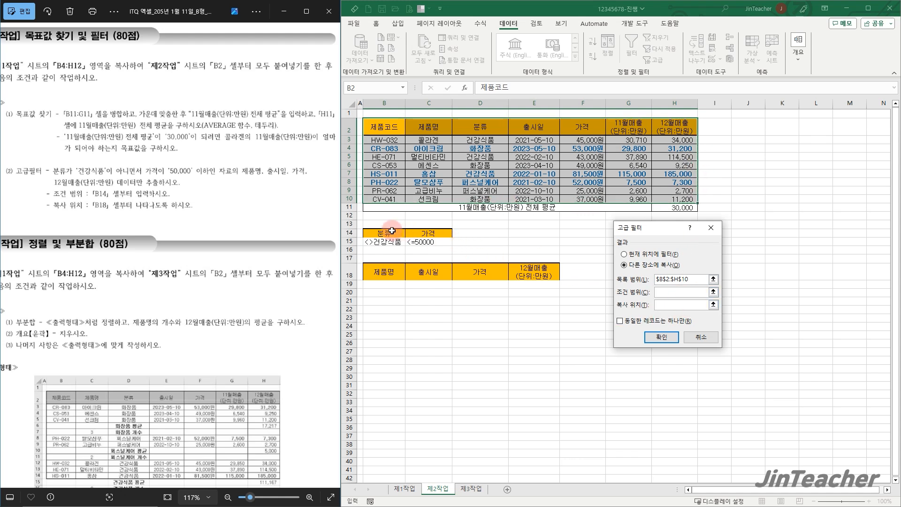
{"action": "left_click_drag", "start_coordinate": [385, 233], "coordinate": [429, 240]}
{"action": "left_click", "coordinate": [671, 304]}
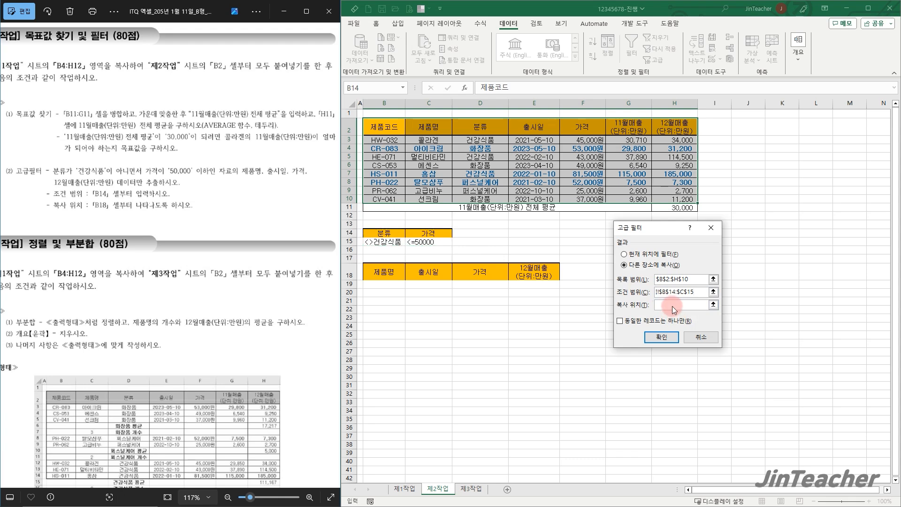
{"action": "left_click", "coordinate": [399, 270]}
{"action": "left_click_drag", "start_coordinate": [399, 270], "coordinate": [534, 278]}
{"action": "left_click", "coordinate": [650, 337]}
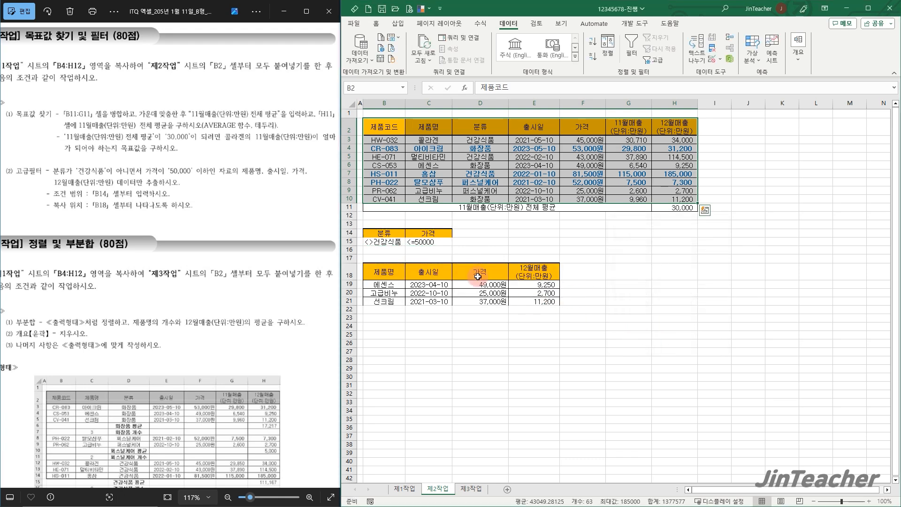
{"action": "left_click", "coordinate": [484, 169]}
{"action": "left_click_drag", "start_coordinate": [387, 241], "coordinate": [420, 245]}
{"action": "left_click", "coordinate": [428, 284]}
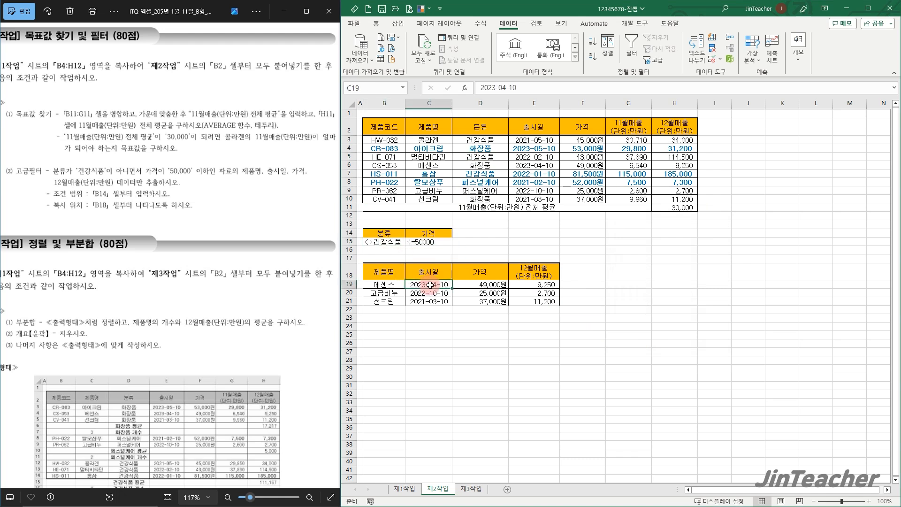
{"action": "left_click", "coordinate": [577, 278]}
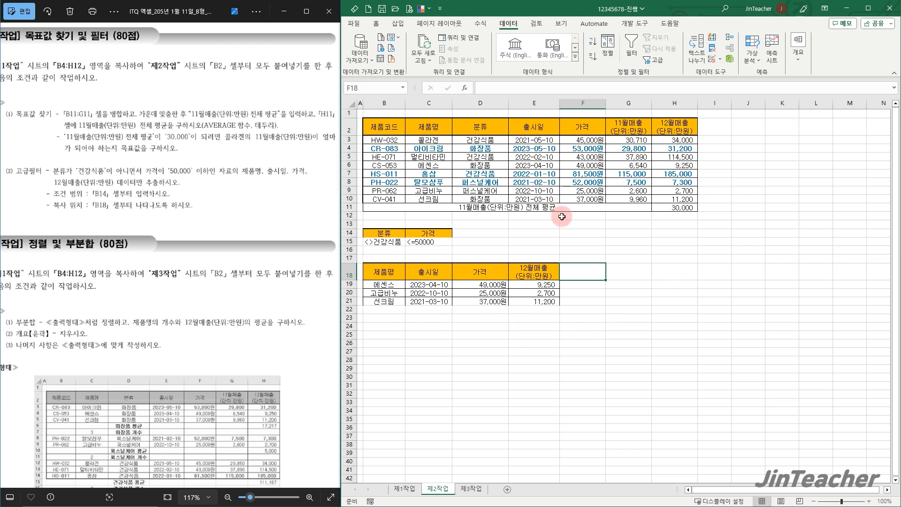
Copy B4:H12 from the 제1작업 sheet to B2 of the 제3작업 sheet, keeping the source column widths
{"action": "left_click_drag", "start_coordinate": [167, 304], "coordinate": [193, 223]}
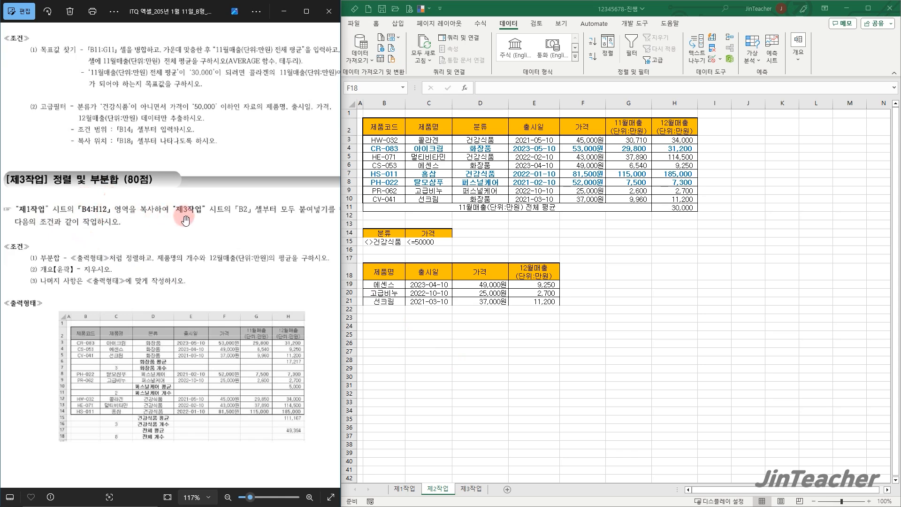
{"action": "left_click", "coordinate": [481, 342]}
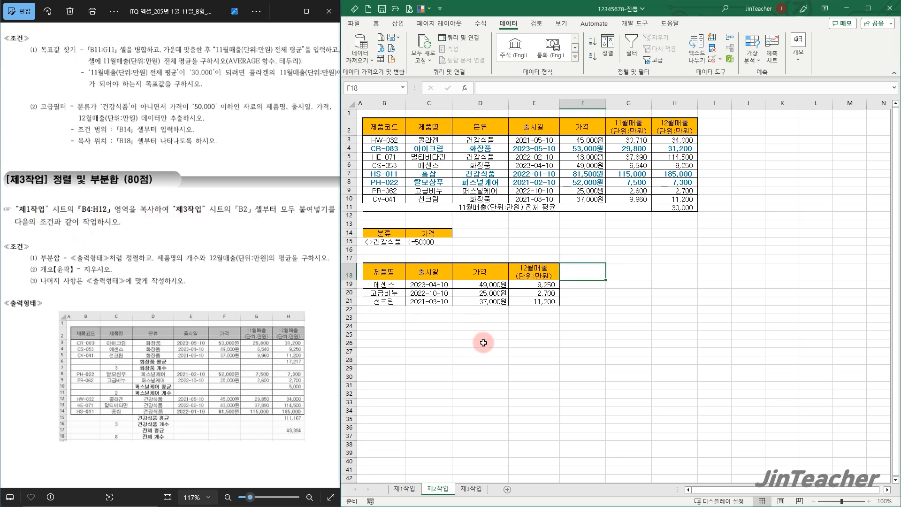
{"action": "left_click", "coordinate": [405, 488]}
{"action": "left_click_drag", "start_coordinate": [385, 162], "coordinate": [681, 260]}
{"action": "key", "text": "ctrl+c"}
{"action": "left_click", "coordinate": [471, 489]}
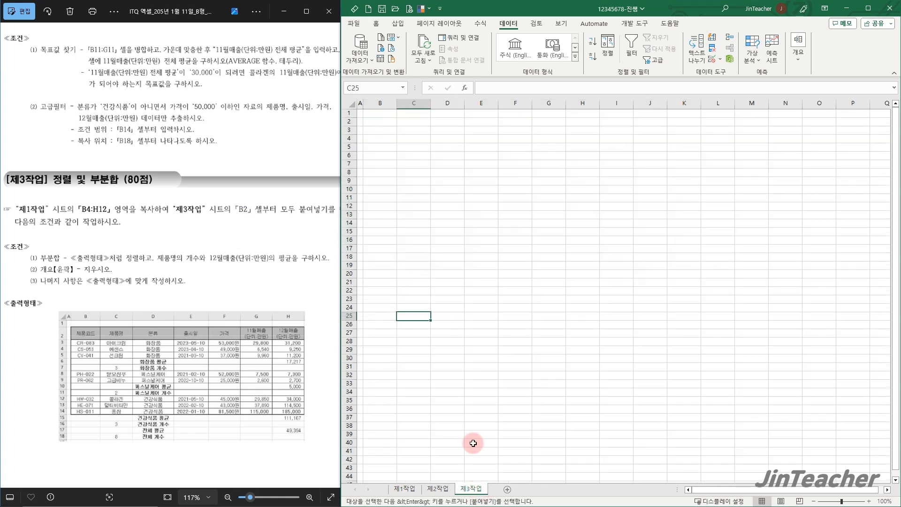
{"action": "left_click", "coordinate": [387, 123]}
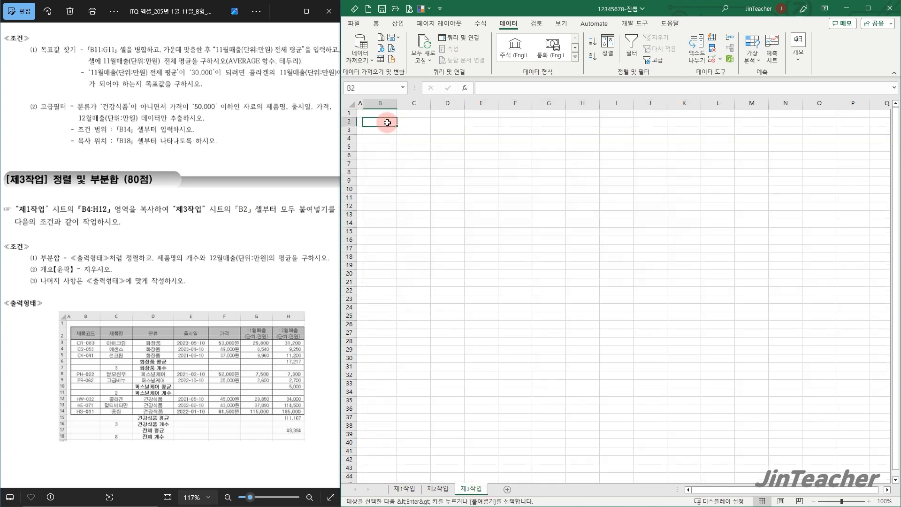
{"action": "key", "text": "ctrl+v"}
{"action": "left_click", "coordinate": [618, 220]}
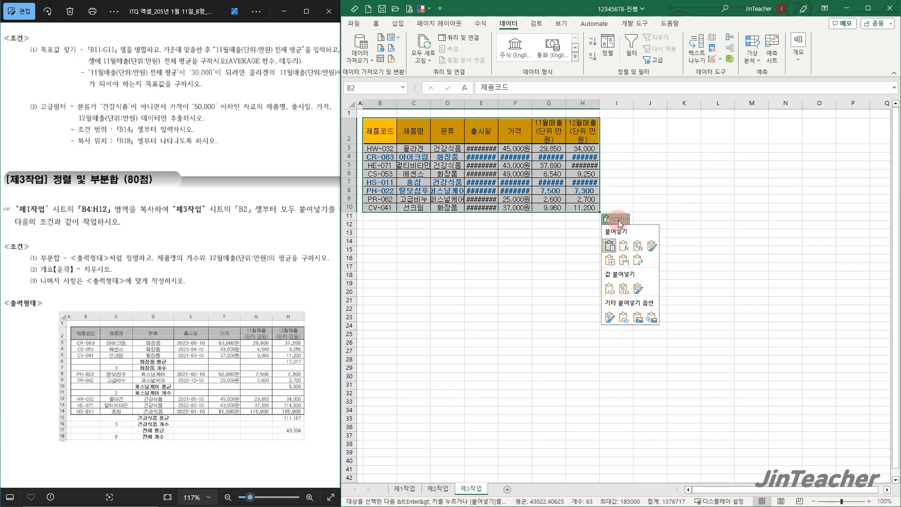
{"action": "left_click", "coordinate": [625, 261]}
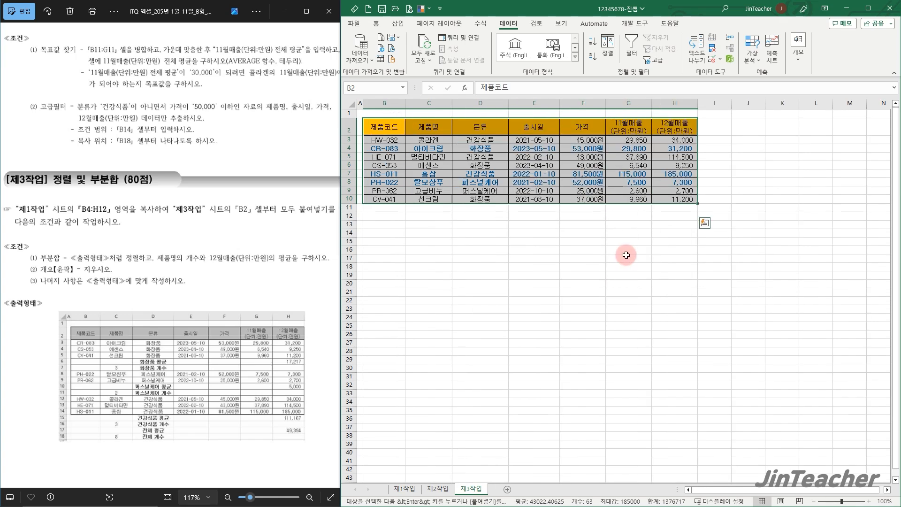
Sort the 제3작업 table by 분류 in descending order
{"action": "left_click", "coordinate": [713, 198]}
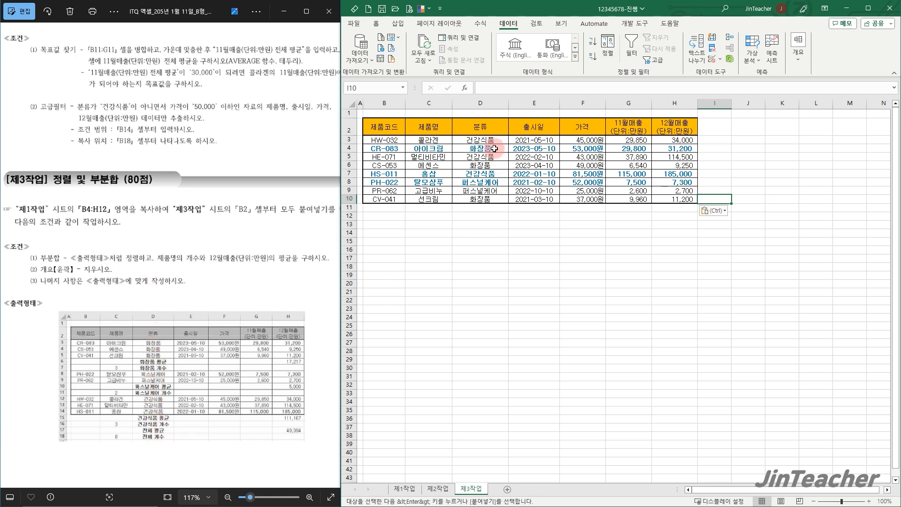
{"action": "left_click", "coordinate": [481, 127]}
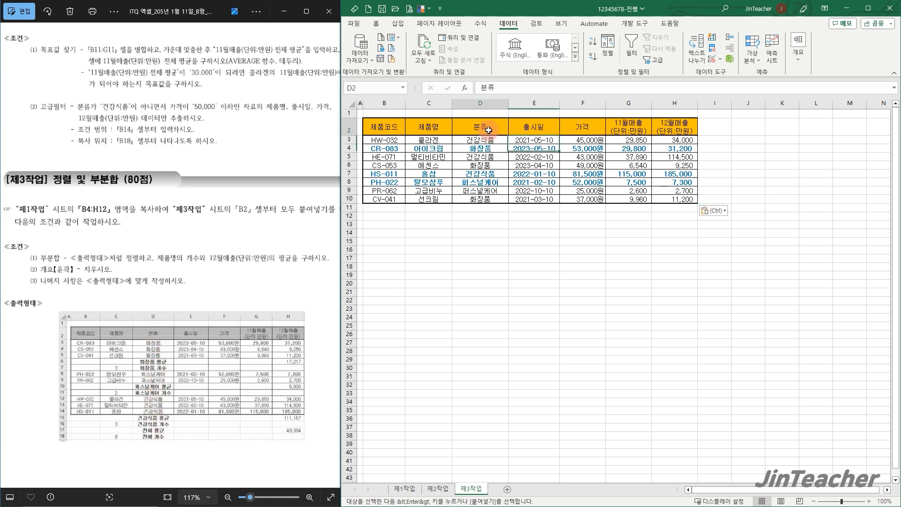
{"action": "left_click", "coordinate": [593, 55]}
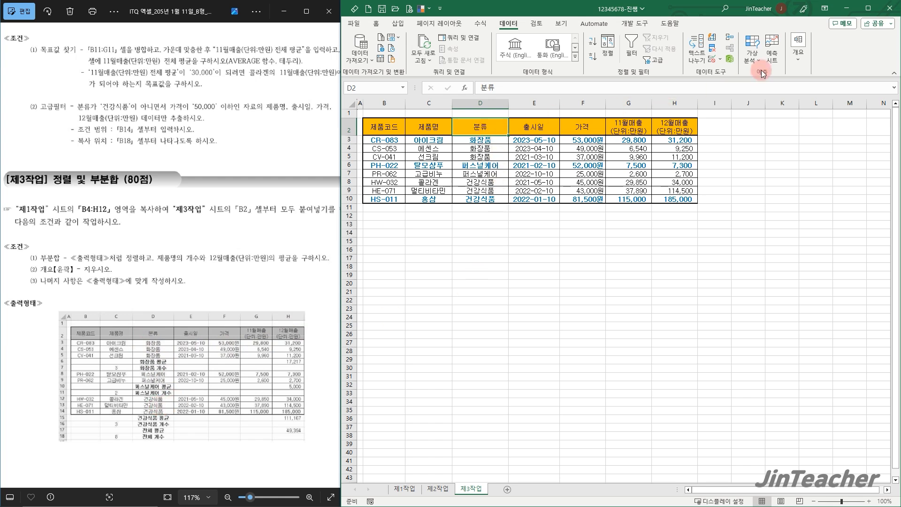
Add subtotals to the table grouped by 분류, using 개수 on 제품명 only
{"action": "left_click", "coordinate": [798, 61]}
{"action": "left_click", "coordinate": [824, 89]}
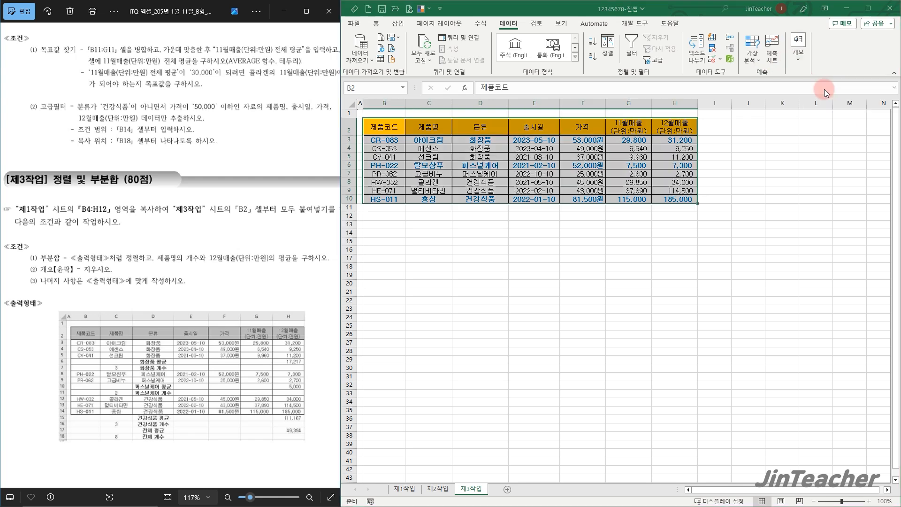
{"action": "left_click_drag", "start_coordinate": [649, 212], "coordinate": [526, 153]}
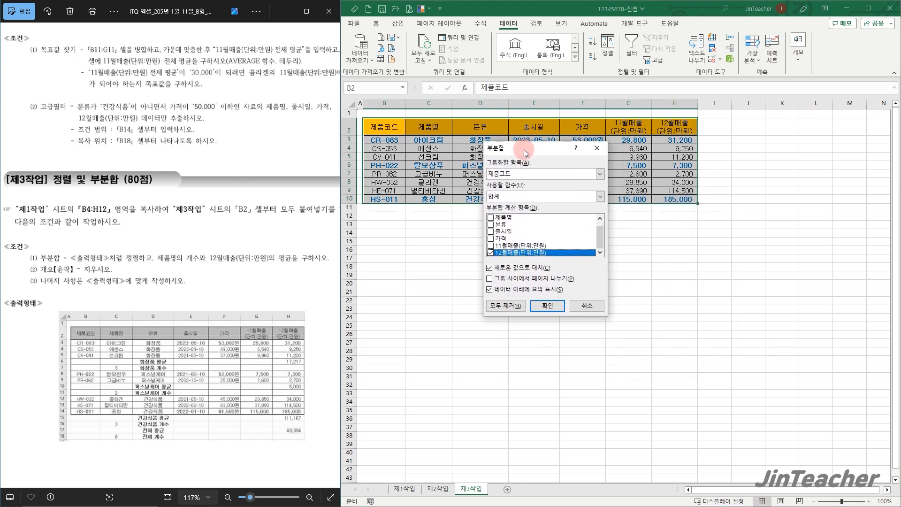
{"action": "left_click", "coordinate": [524, 174]}
{"action": "left_click", "coordinate": [507, 199]}
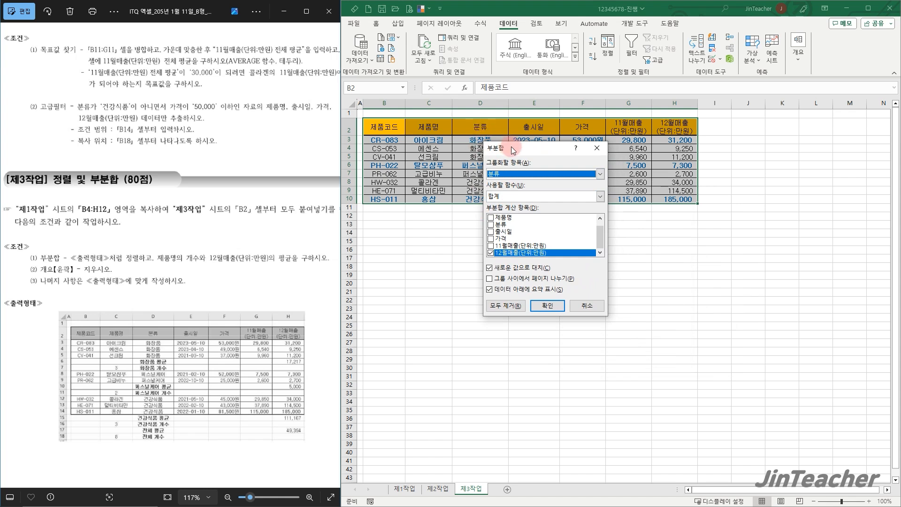
{"action": "left_click_drag", "start_coordinate": [511, 147], "coordinate": [545, 159]}
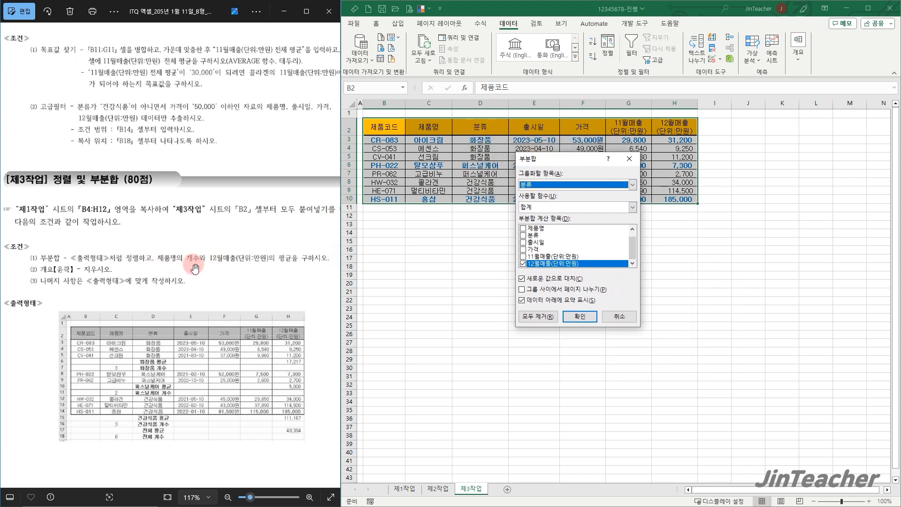
{"action": "left_click", "coordinate": [525, 263]}
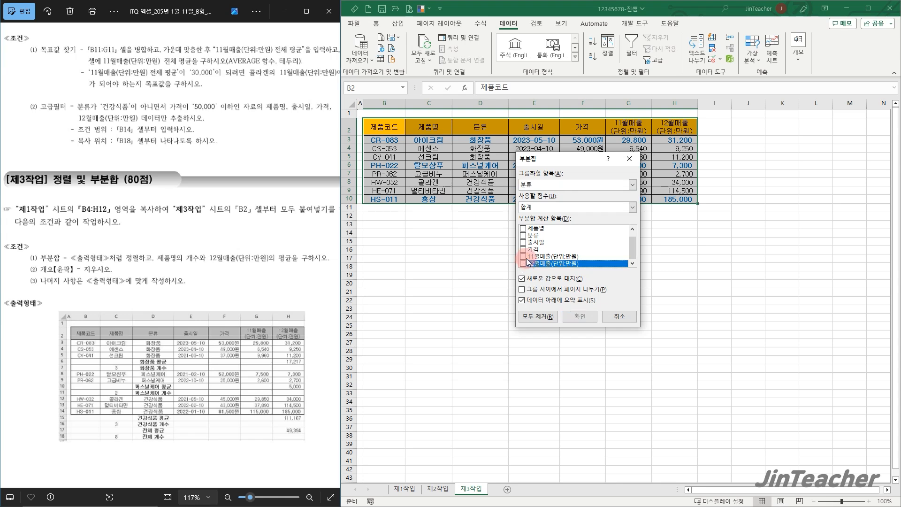
{"action": "left_click", "coordinate": [523, 229]}
{"action": "left_click", "coordinate": [544, 210]}
{"action": "left_click", "coordinate": [539, 224]}
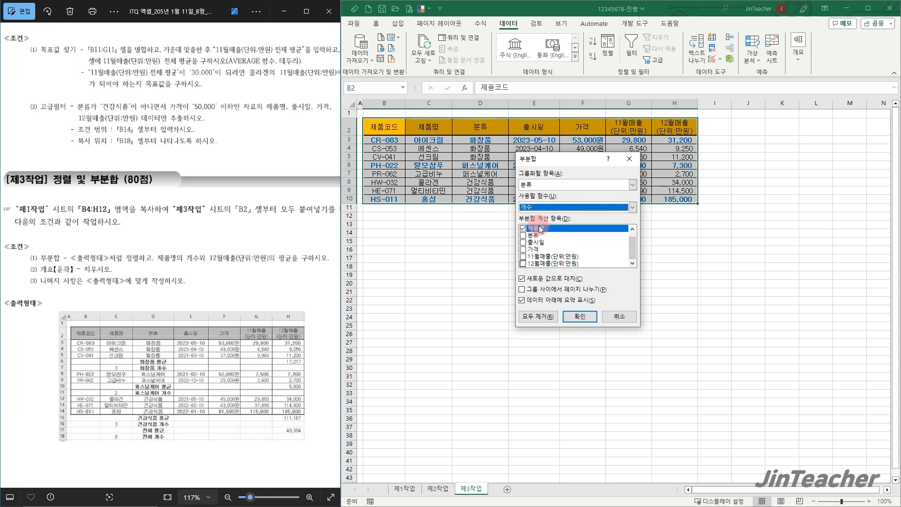
{"action": "left_click", "coordinate": [574, 318]}
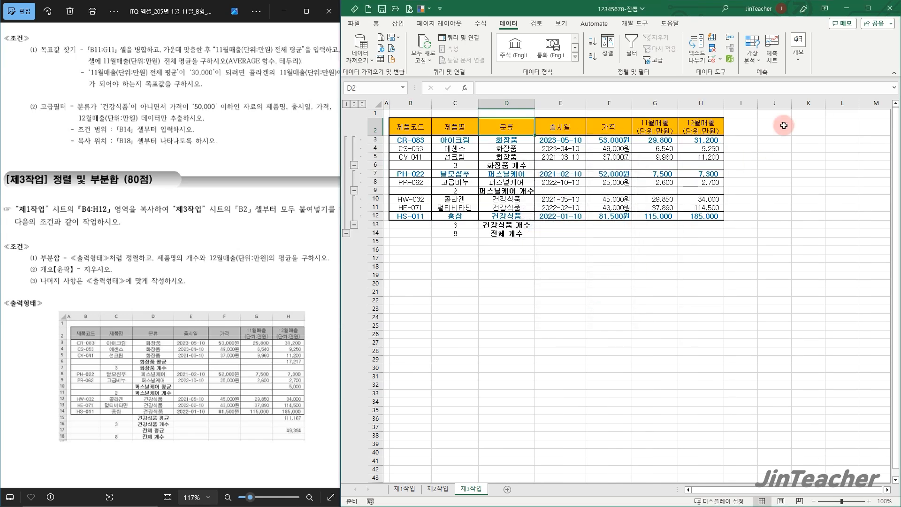
Add a second subtotal by 분류 using 평균 on 12월매출(단위:만원) only, without replacing the existing subtotals
{"action": "left_click", "coordinate": [805, 63]}
{"action": "left_click", "coordinate": [830, 89]}
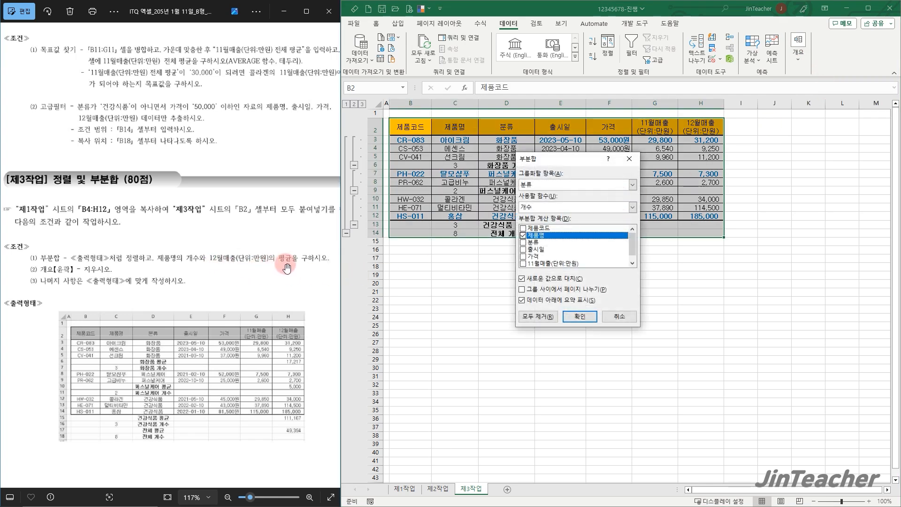
{"action": "left_click", "coordinate": [526, 237]}
{"action": "scroll", "coordinate": [527, 254], "scroll_direction": "down", "scroll_amount": 1}
{"action": "left_click", "coordinate": [526, 263]}
{"action": "left_click", "coordinate": [554, 206]}
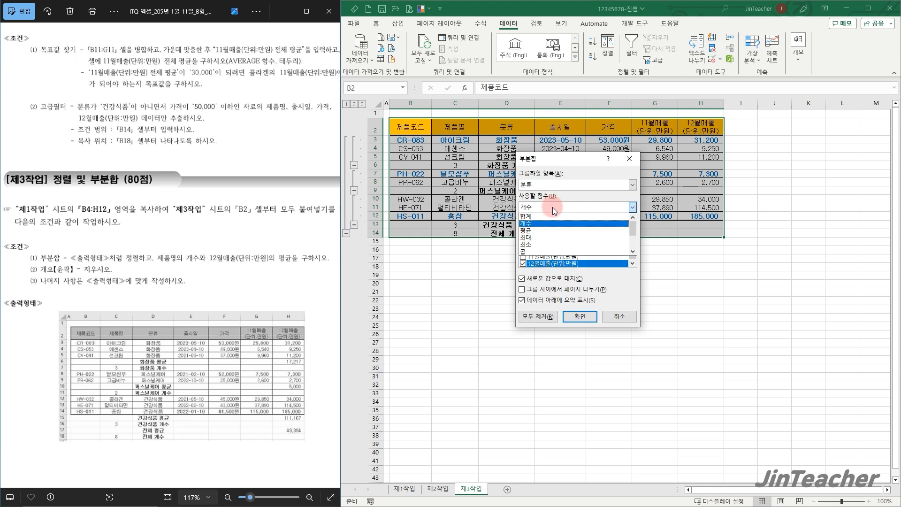
{"action": "left_click", "coordinate": [536, 231]}
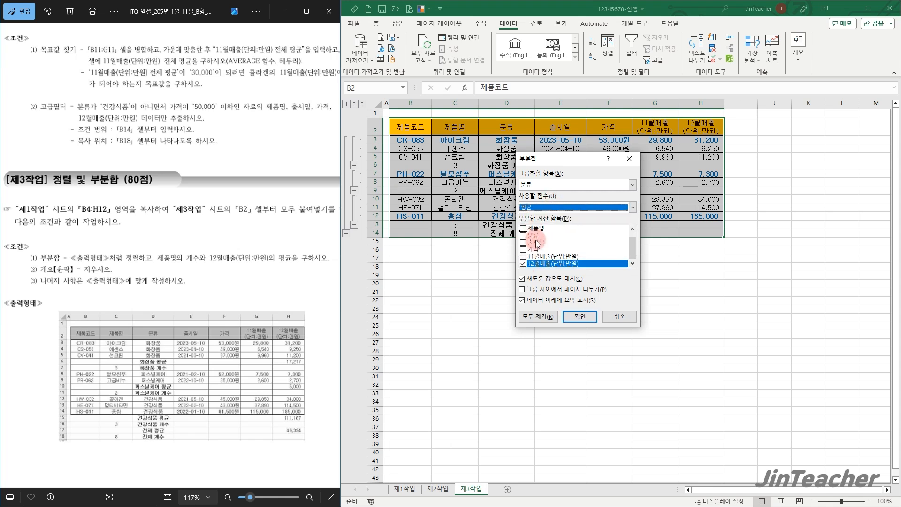
{"action": "left_click", "coordinate": [522, 280]}
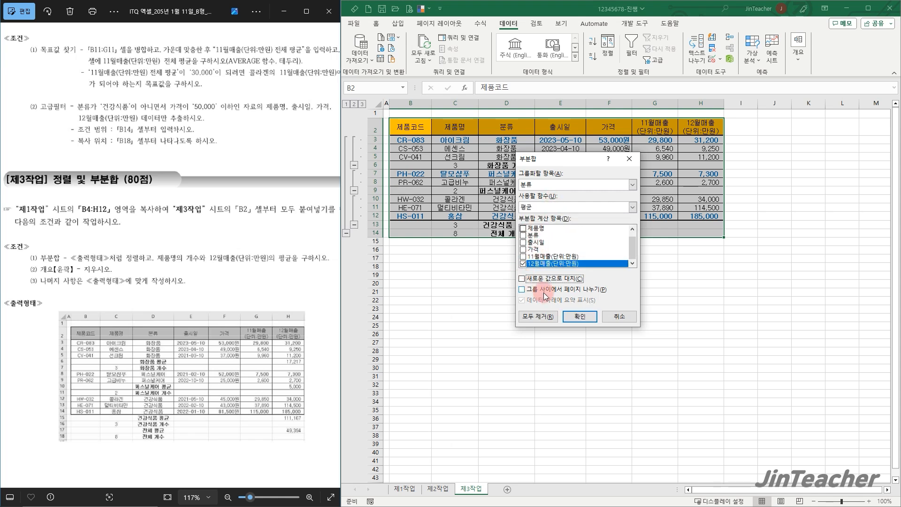
{"action": "left_click", "coordinate": [570, 313]}
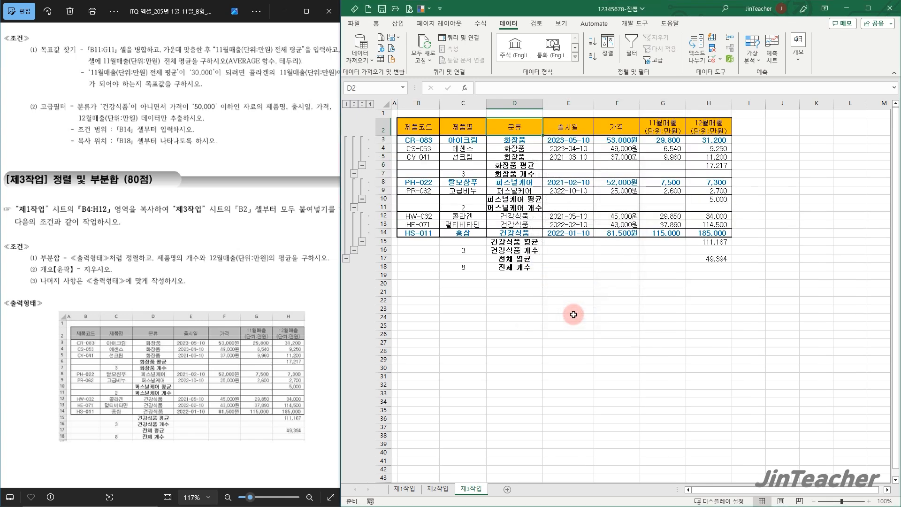
Widen column D slightly for the subtotal labels and clear the outline from the 제3작업 table
{"action": "left_click_drag", "start_coordinate": [543, 104], "coordinate": [551, 102]}
{"action": "left_click", "coordinate": [599, 215]}
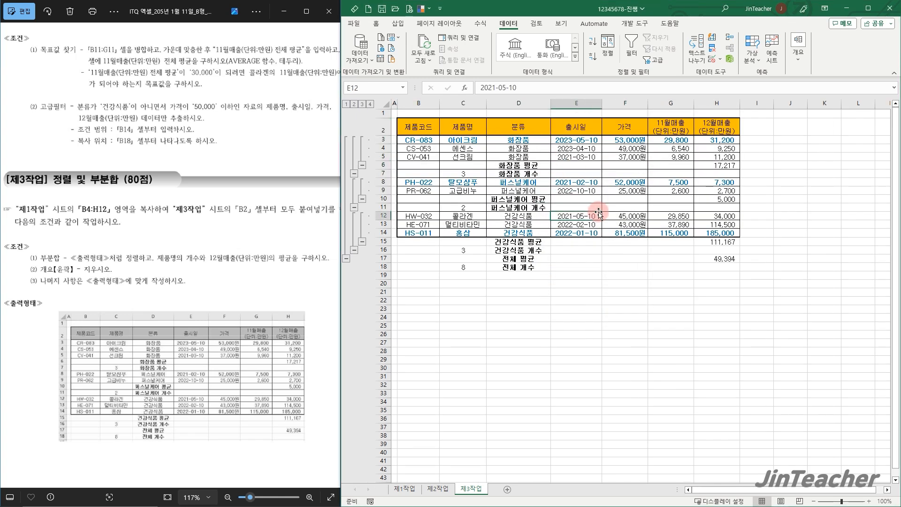
{"action": "scroll", "coordinate": [270, 435], "scroll_direction": "up", "scroll_amount": 1}
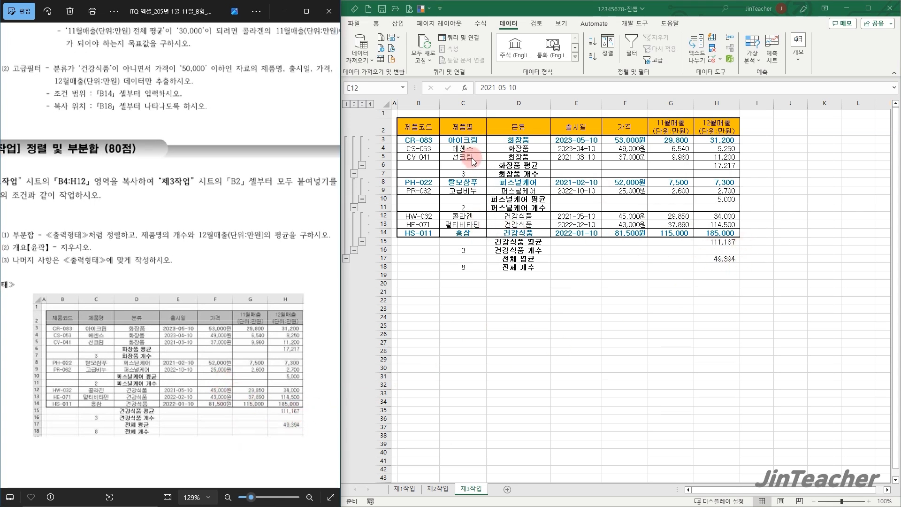
{"action": "left_click_drag", "start_coordinate": [155, 196], "coordinate": [178, 199]}
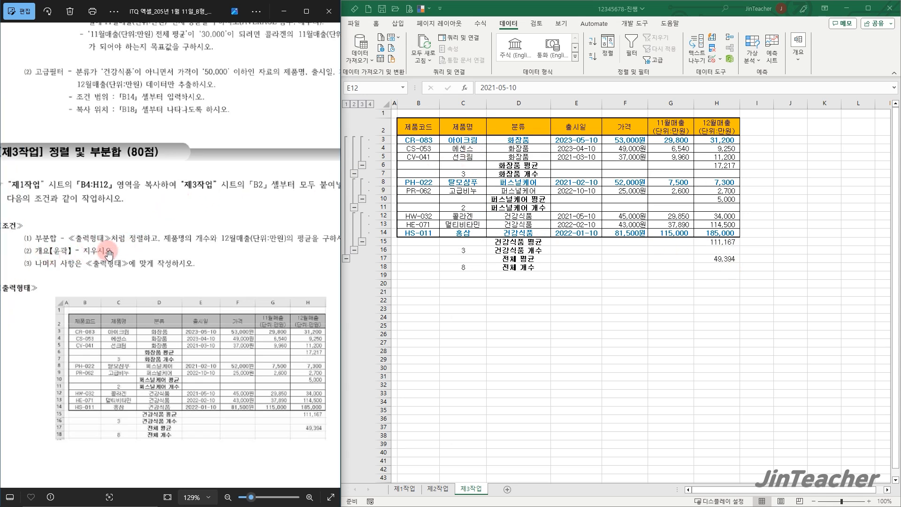
{"action": "left_click", "coordinate": [481, 173]}
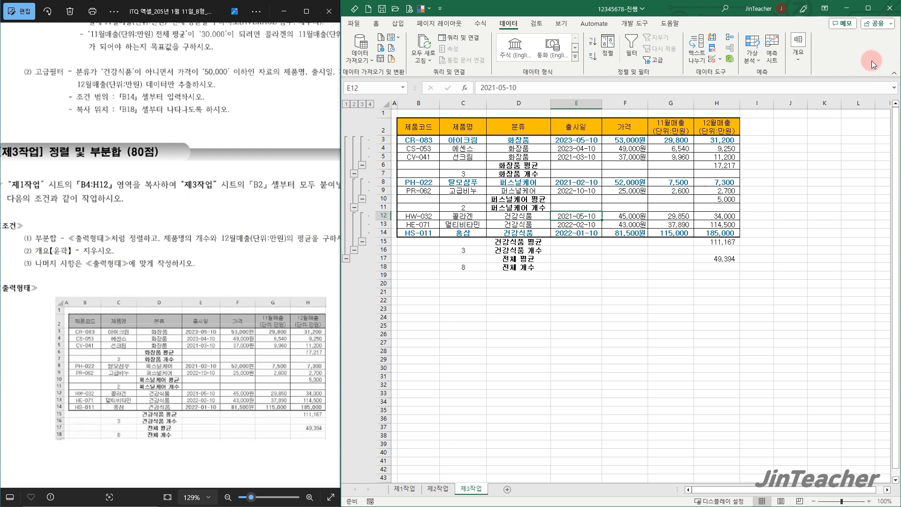
{"action": "left_click", "coordinate": [794, 64]}
{"action": "left_click", "coordinate": [809, 100]}
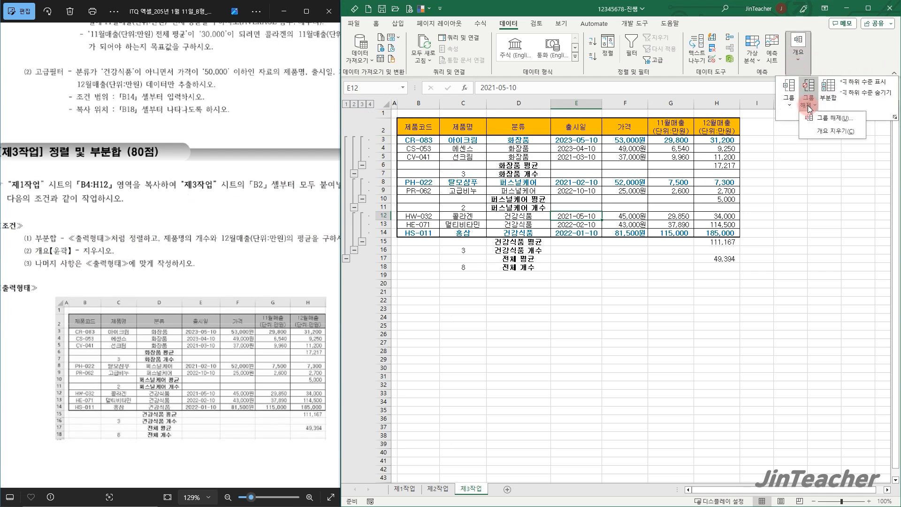
{"action": "left_click", "coordinate": [828, 130]}
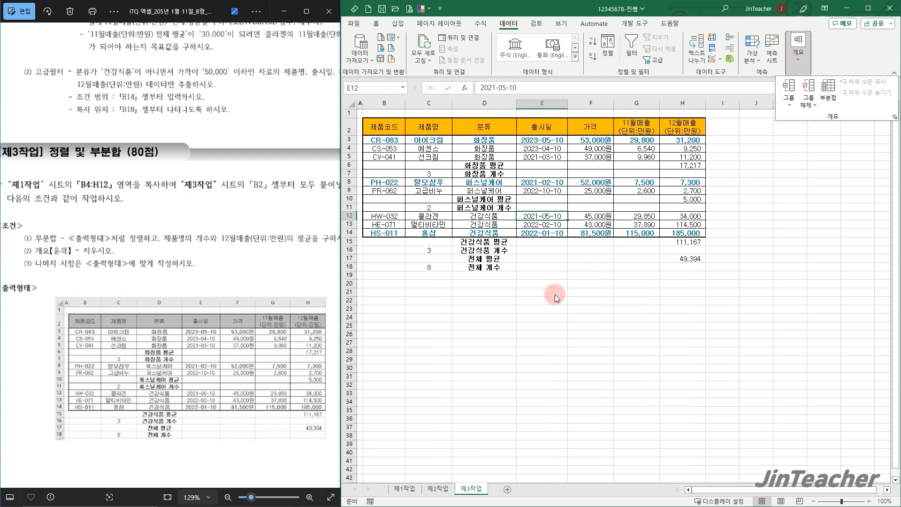
{"action": "left_click", "coordinate": [702, 284]}
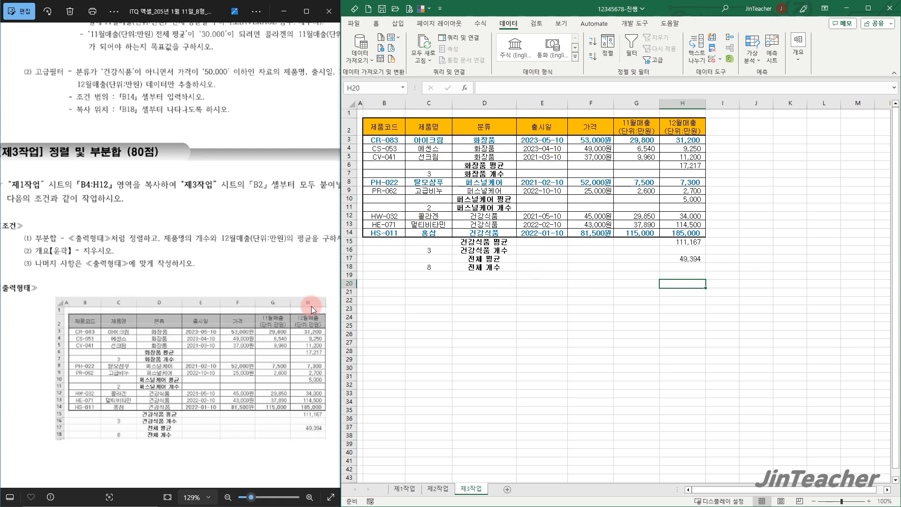
Switch to the exam sheet's 제4작업 page and examine the chart conditions, sample chart, category labels and legend
{"action": "left_click", "coordinate": [330, 257]}
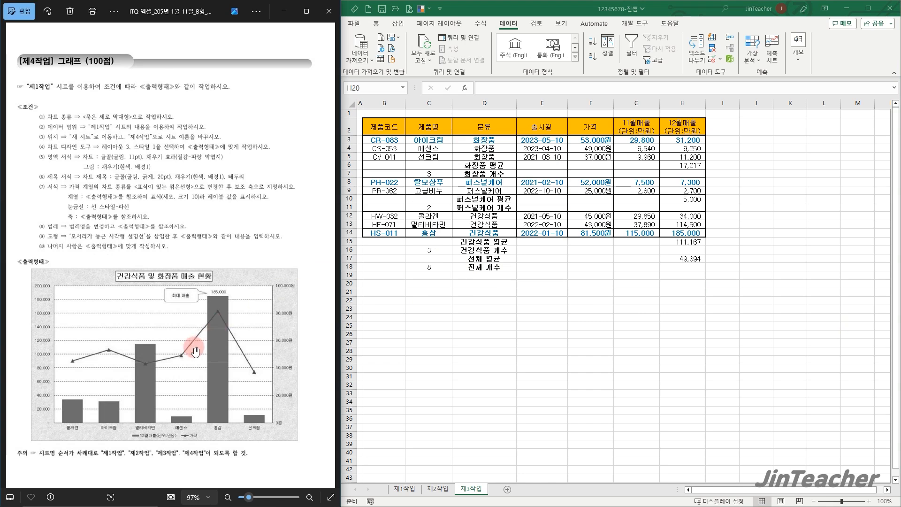
{"action": "scroll", "coordinate": [196, 352], "scroll_direction": "up", "scroll_amount": 1}
{"action": "scroll", "coordinate": [196, 351], "scroll_direction": "up", "scroll_amount": 1}
{"action": "left_click_drag", "start_coordinate": [148, 369], "coordinate": [181, 340]}
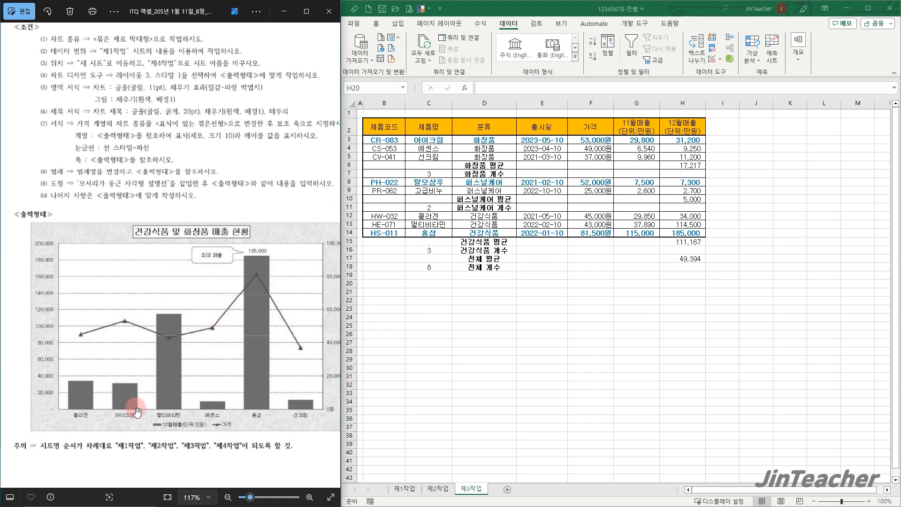
{"action": "scroll", "coordinate": [137, 413], "scroll_direction": "up", "scroll_amount": 1}
{"action": "scroll", "coordinate": [121, 419], "scroll_direction": "up", "scroll_amount": 3}
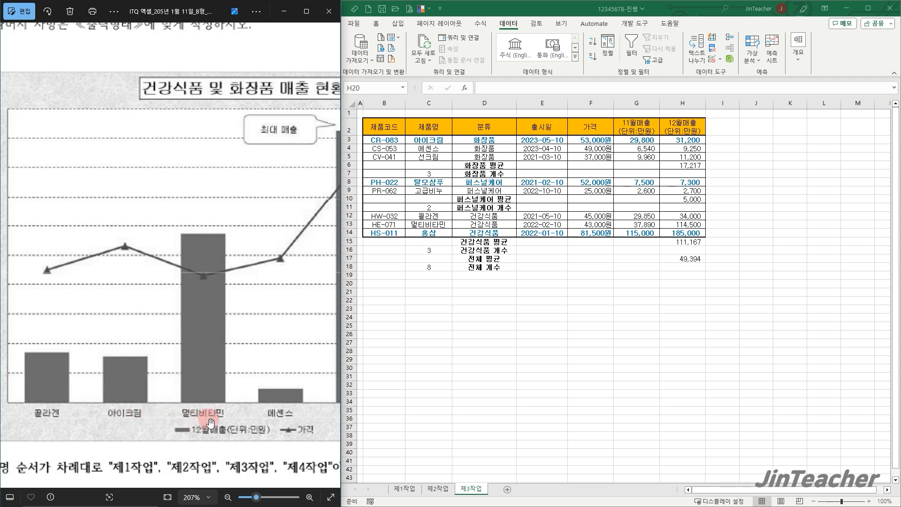
On the 제1작업 sheet, check the 제품명 and 가격 columns against the sample chart's categories and series
{"action": "left_click", "coordinate": [405, 489]}
{"action": "left_click", "coordinate": [483, 387]}
{"action": "left_click_drag", "start_coordinate": [425, 161], "coordinate": [429, 248]}
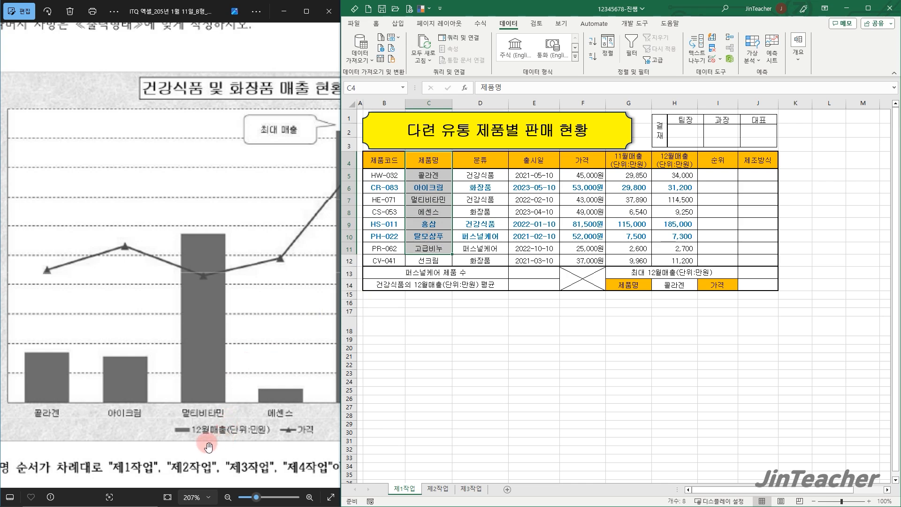
{"action": "left_click_drag", "start_coordinate": [593, 160], "coordinate": [592, 189]}
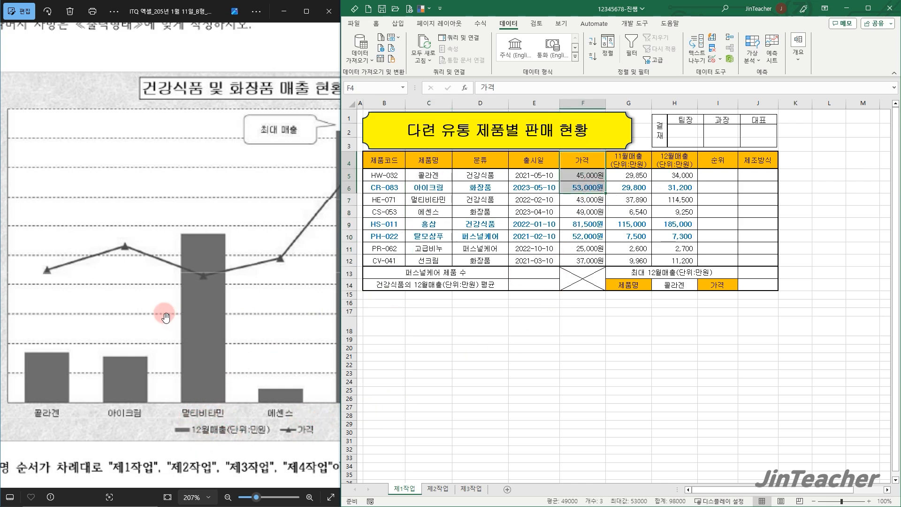
{"action": "scroll", "coordinate": [170, 319], "scroll_direction": "down", "scroll_amount": 3}
{"action": "scroll", "coordinate": [170, 318], "scroll_direction": "down", "scroll_amount": 3}
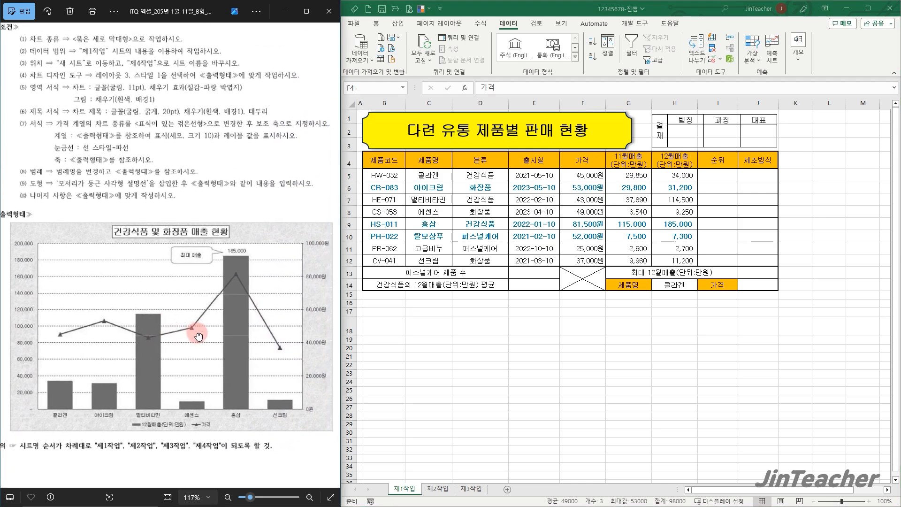
{"action": "left_click", "coordinate": [496, 346]}
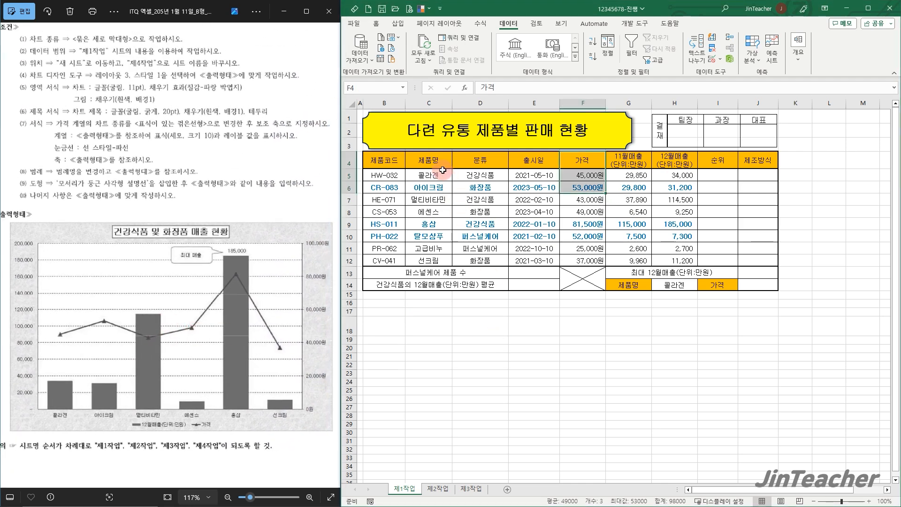
Insert a 2-D clustered column chart from the 제품명, 가격 and 12월매출 columns, rows 4 to 12, and reposition it on the sheet
{"action": "left_click_drag", "start_coordinate": [429, 160], "coordinate": [434, 255]}
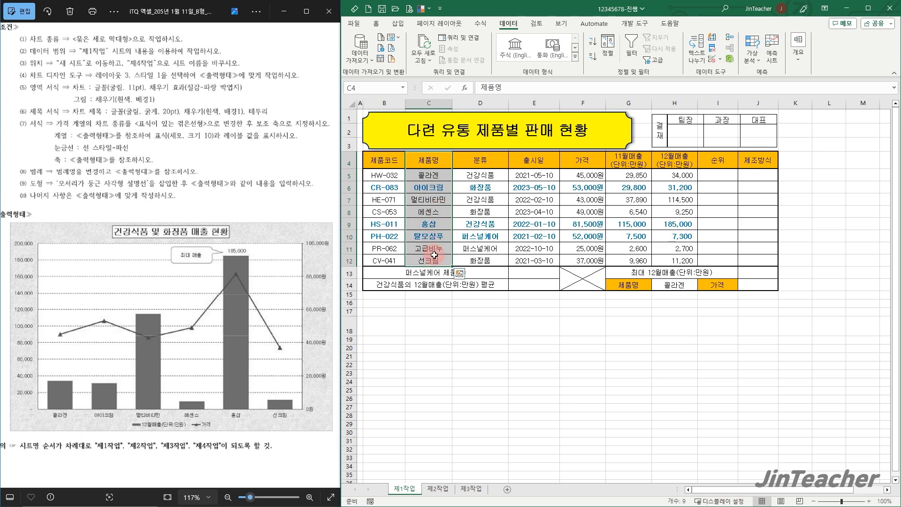
{"action": "left_click_drag", "start_coordinate": [577, 162], "coordinate": [578, 260]}
{"action": "left_click_drag", "start_coordinate": [674, 162], "coordinate": [678, 257]}
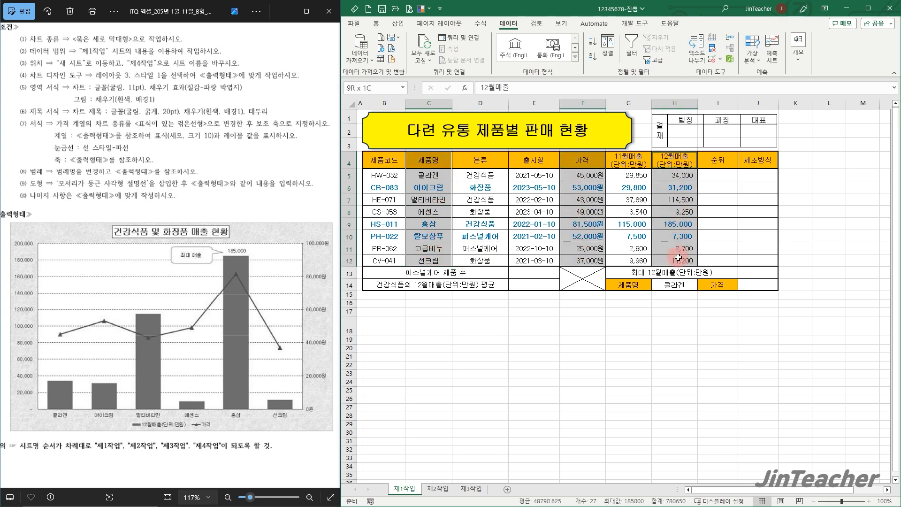
{"action": "left_click", "coordinate": [397, 23]}
{"action": "left_click", "coordinate": [503, 37]}
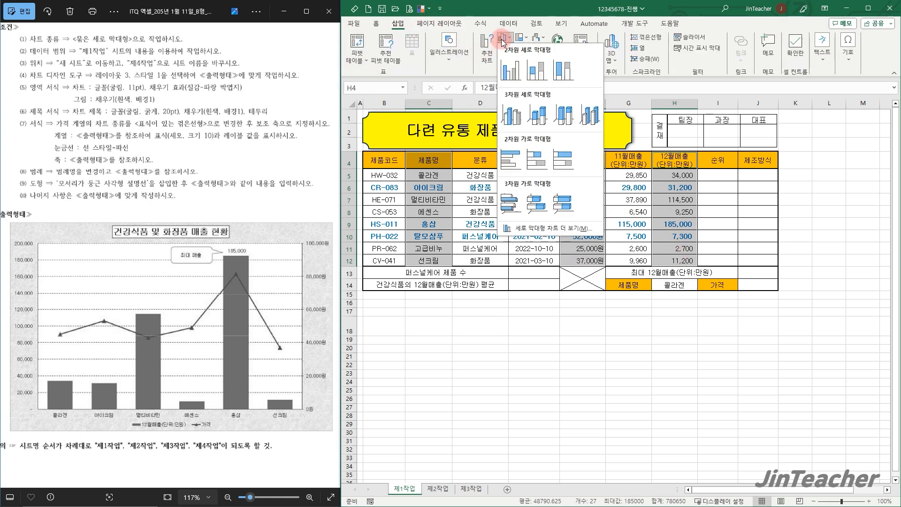
{"action": "left_click", "coordinate": [511, 76]}
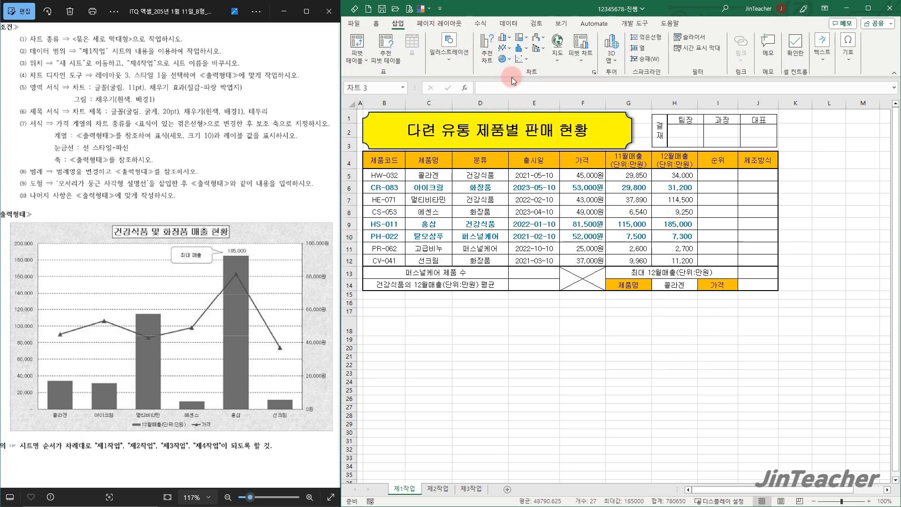
{"action": "left_click_drag", "start_coordinate": [564, 245], "coordinate": [601, 178]}
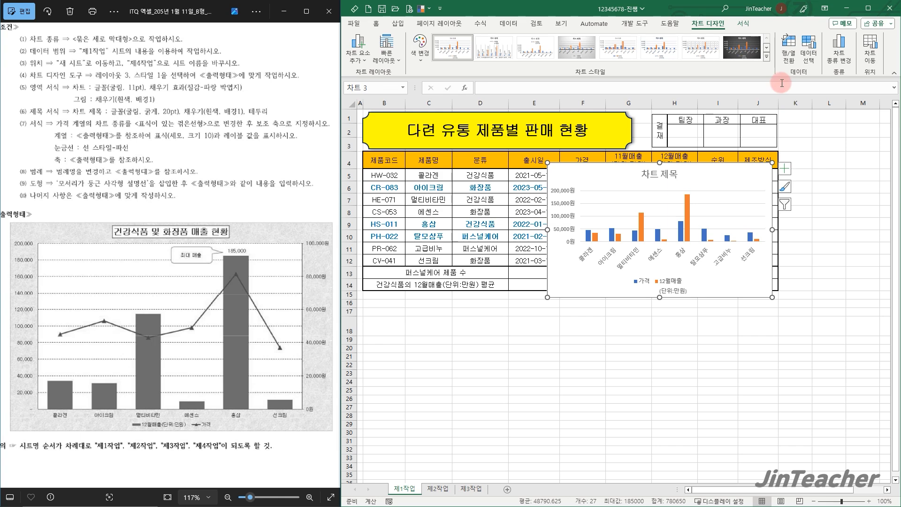
Remove 탈모샴푸 and 고급비누 from the chart's source data by switching rows and columns, deleting both series, and switching back
{"action": "left_click", "coordinate": [816, 46]}
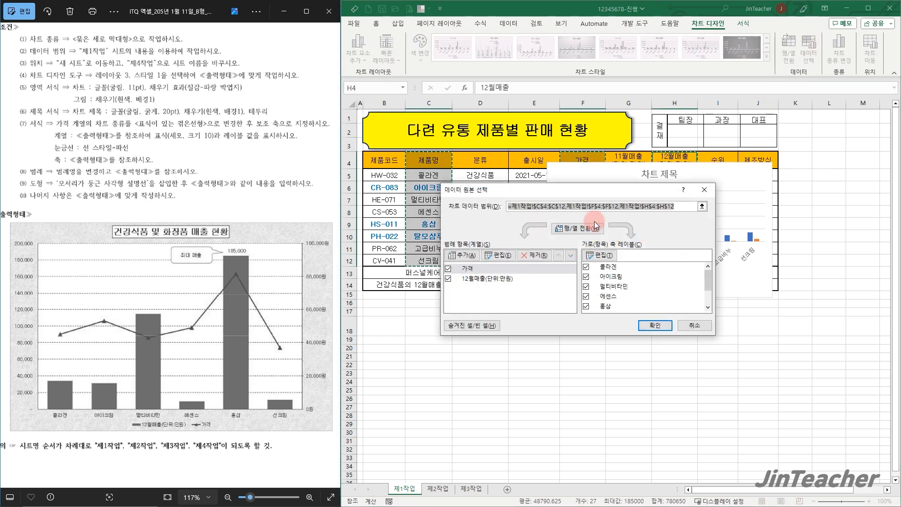
{"action": "left_click", "coordinate": [577, 229]}
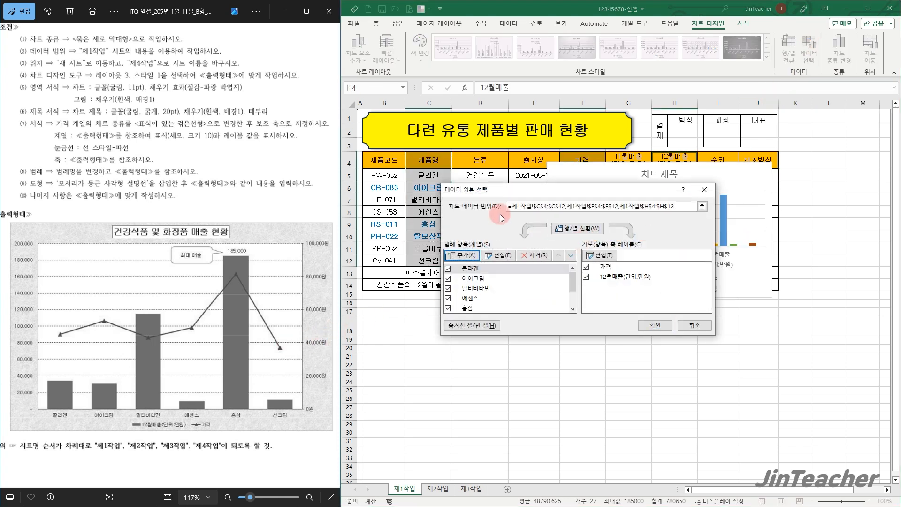
{"action": "left_click_drag", "start_coordinate": [500, 193], "coordinate": [586, 148]}
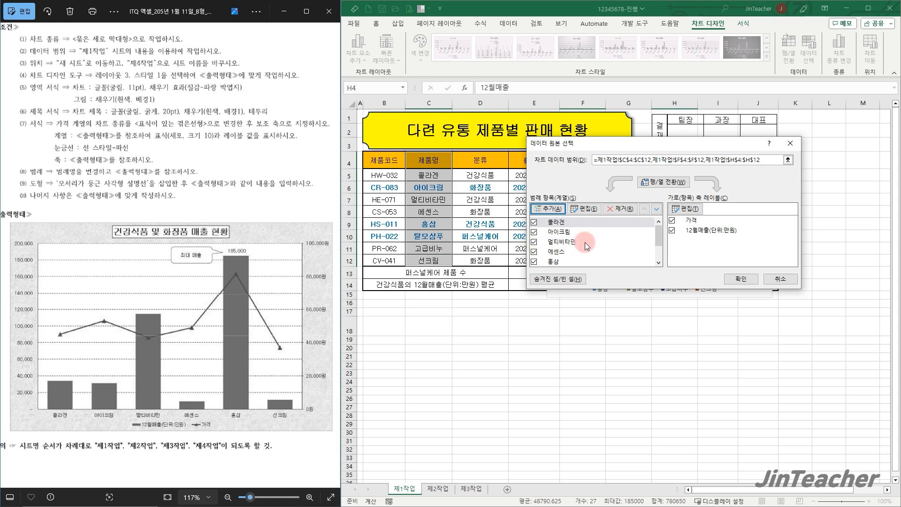
{"action": "scroll", "coordinate": [580, 242], "scroll_direction": "down", "scroll_amount": 1}
{"action": "left_click", "coordinate": [571, 243]}
{"action": "left_click", "coordinate": [621, 209]}
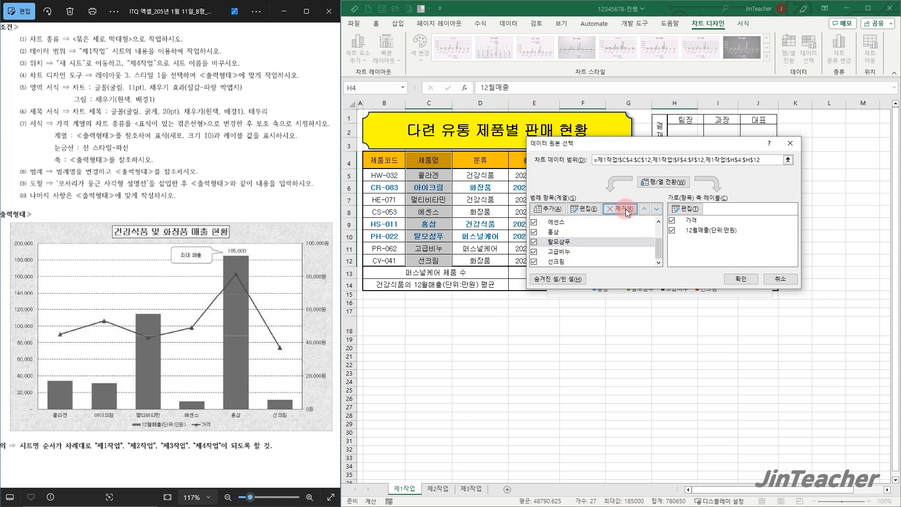
{"action": "left_click", "coordinate": [559, 251]}
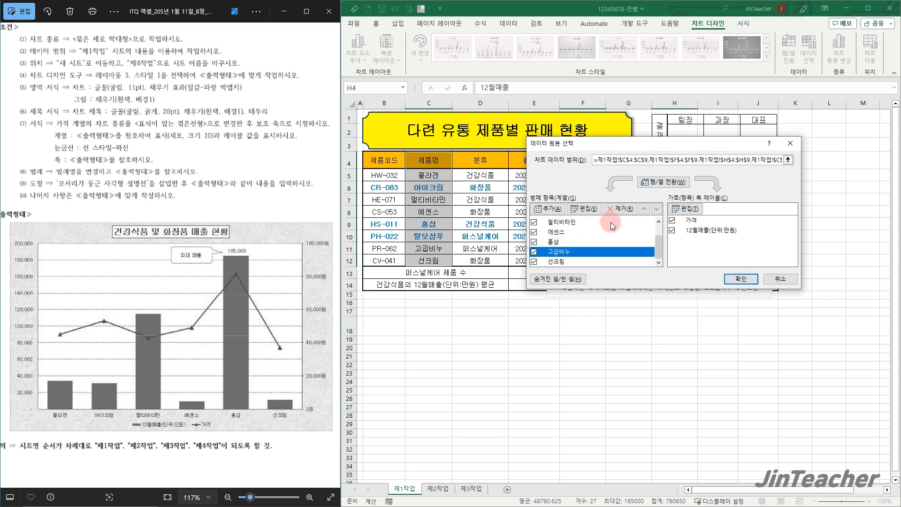
{"action": "left_click", "coordinate": [621, 209]}
{"action": "left_click", "coordinate": [662, 182]}
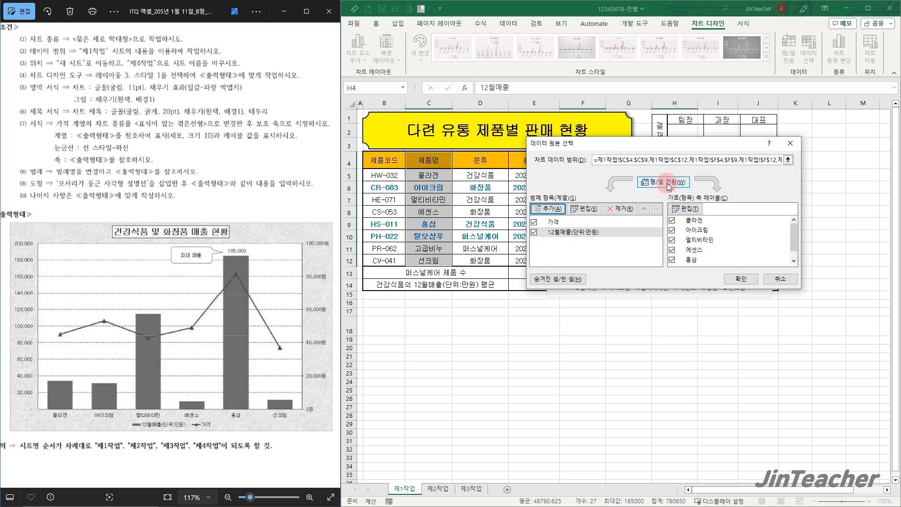
{"action": "left_click", "coordinate": [741, 279]}
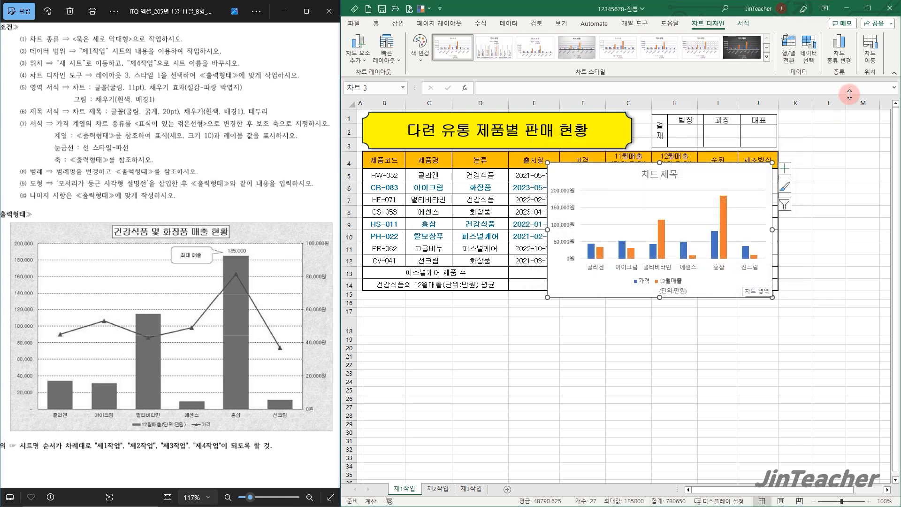
Move the chart to a new sheet named 제4작업 and place that sheet after 제3작업
{"action": "left_click", "coordinate": [870, 43]}
{"action": "left_click", "coordinate": [592, 183]}
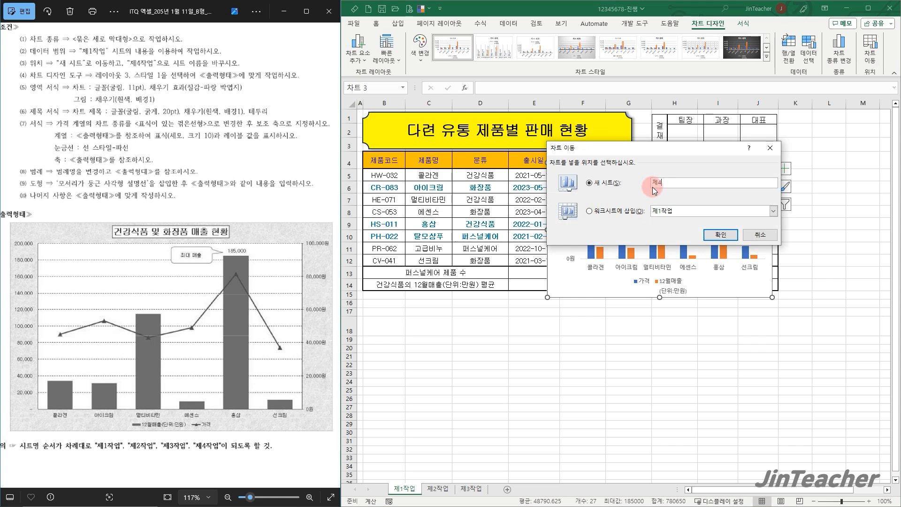
{"action": "type", "text": "제4작업"}
{"action": "left_click", "coordinate": [721, 234]}
{"action": "left_click_drag", "start_coordinate": [407, 492], "coordinate": [525, 472]}
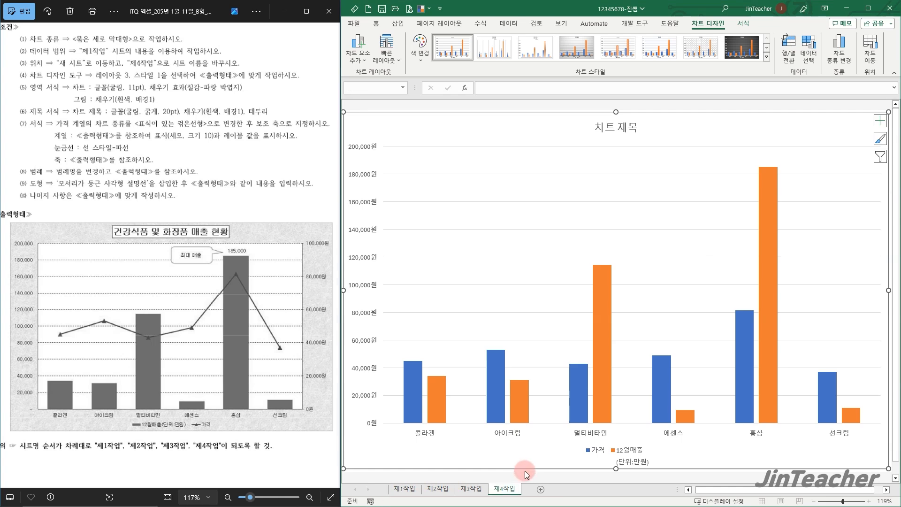
{"action": "scroll", "coordinate": [525, 471], "scroll_direction": "down", "scroll_amount": 2}
Apply quick layout 레이아웃 3 and chart style 스타일 1 to the chart
{"action": "left_click_drag", "start_coordinate": [258, 181], "coordinate": [253, 191]}
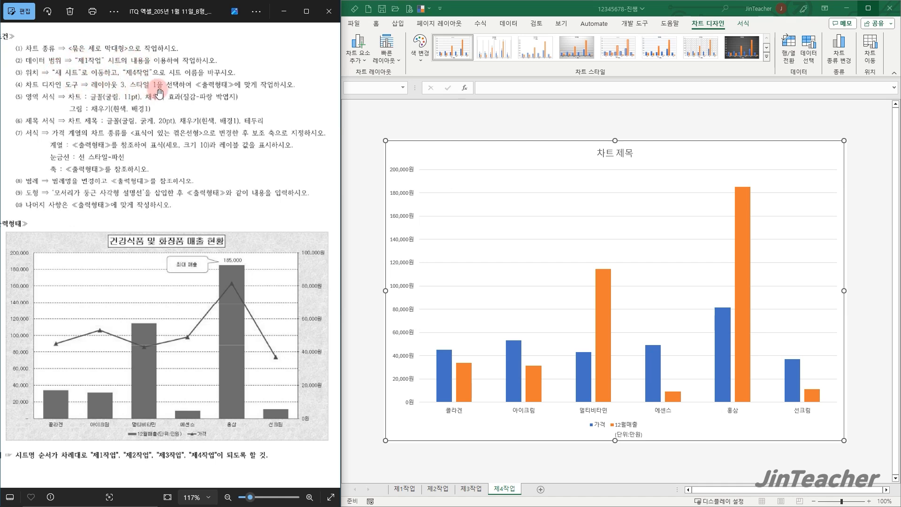
{"action": "left_click", "coordinate": [429, 147]}
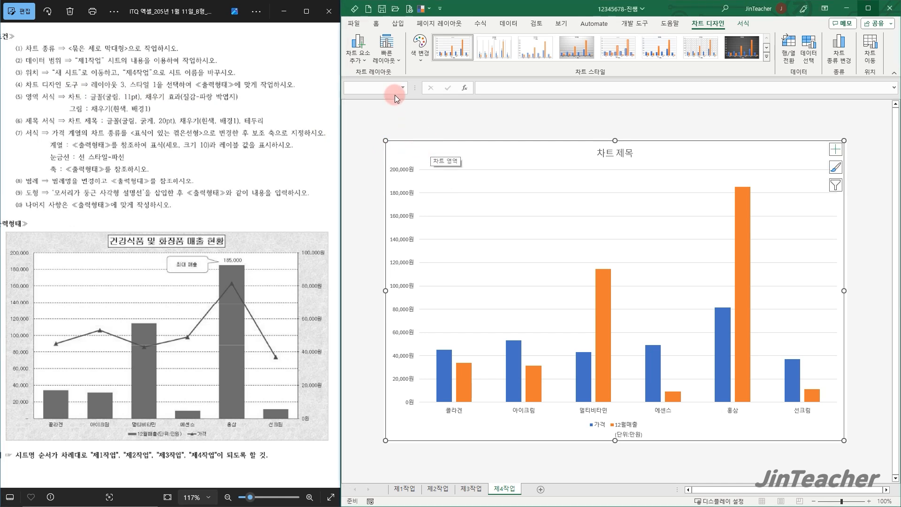
{"action": "left_click", "coordinate": [389, 65]}
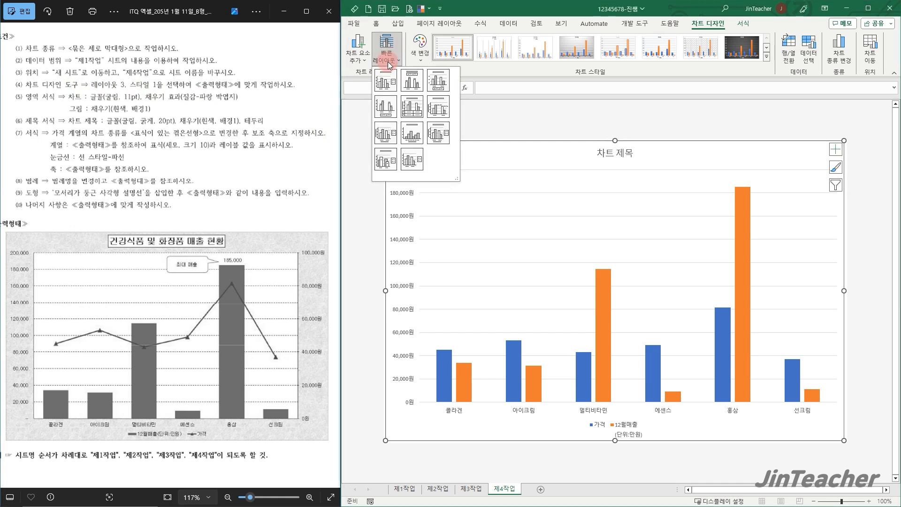
{"action": "left_click", "coordinate": [435, 82]}
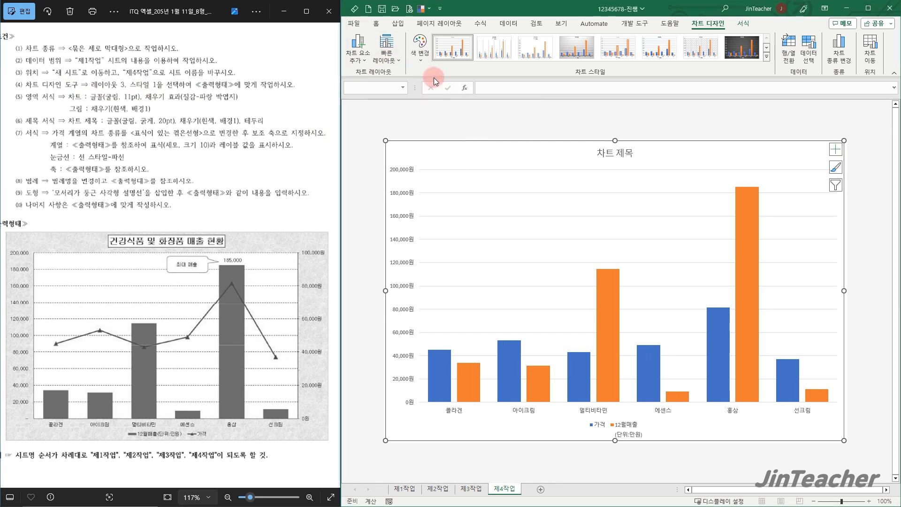
{"action": "left_click", "coordinate": [454, 50]}
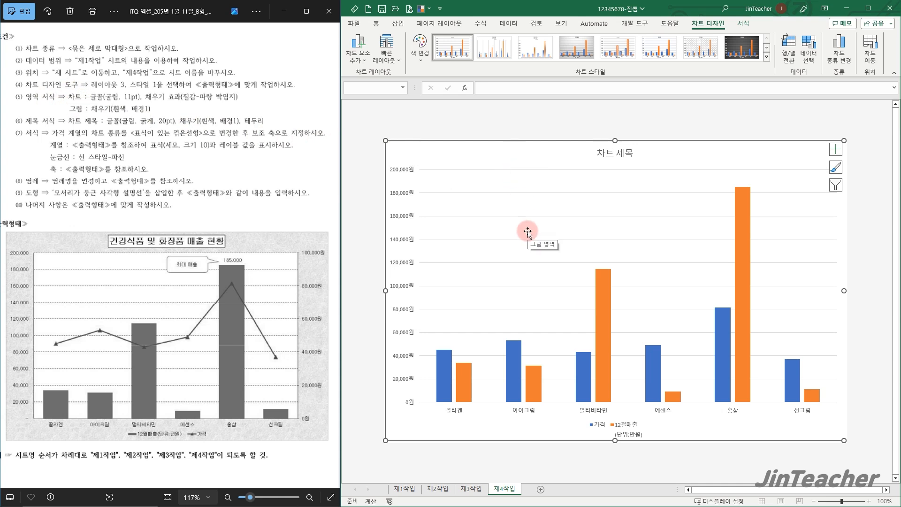
Set the whole chart's font to 굴림, size 11
{"action": "left_click", "coordinate": [376, 23]}
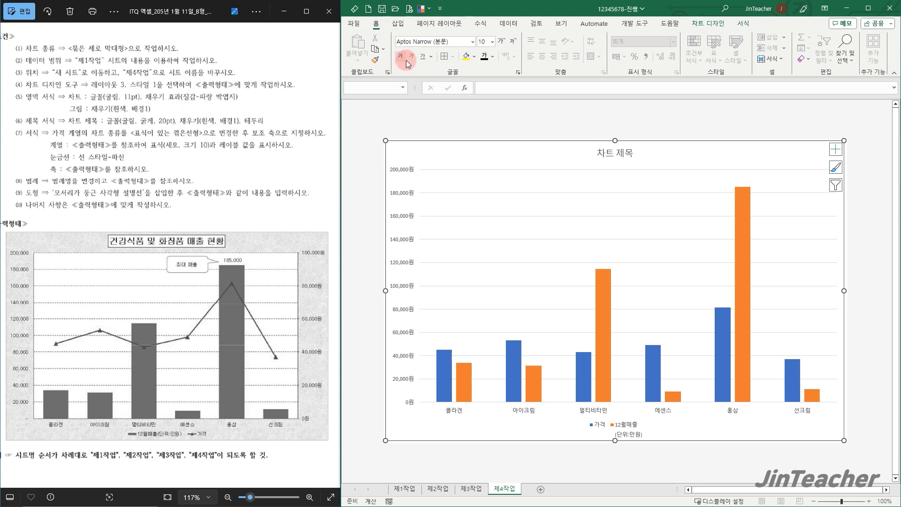
{"action": "left_click", "coordinate": [430, 41]}
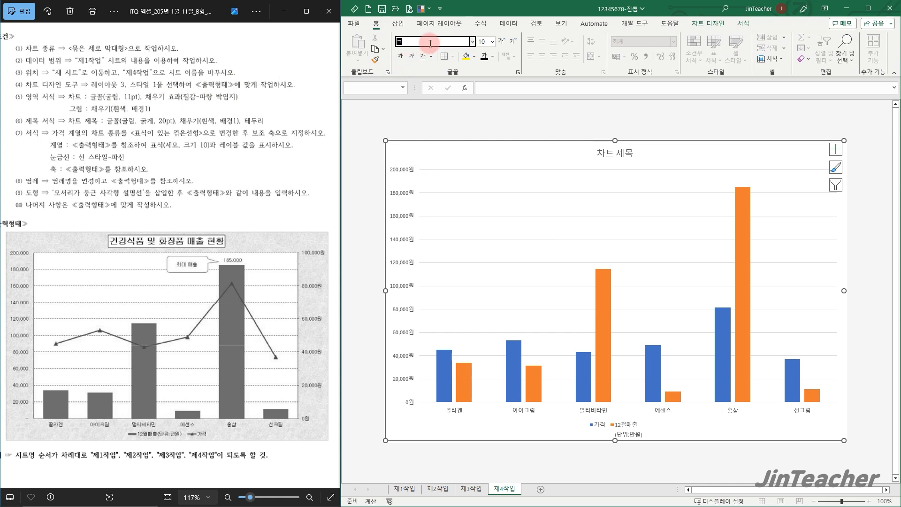
{"action": "key", "text": "Return"}
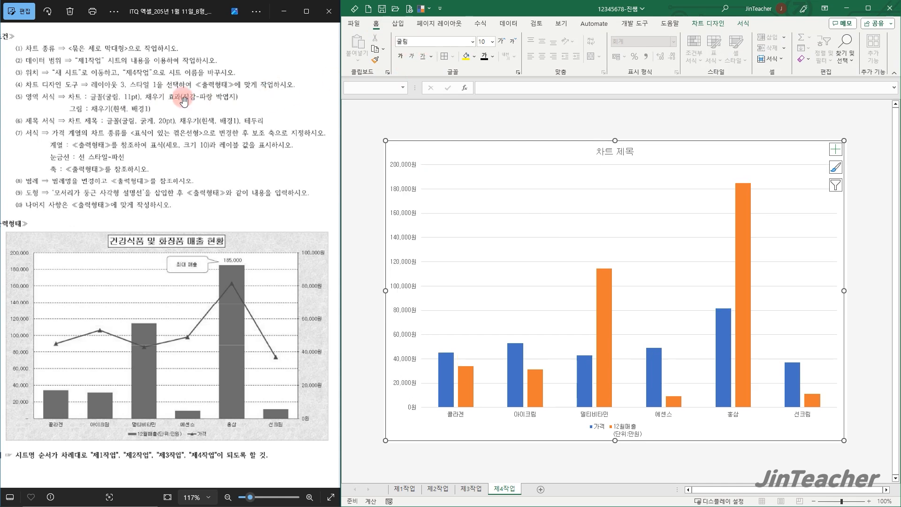
{"action": "left_click", "coordinate": [482, 43]}
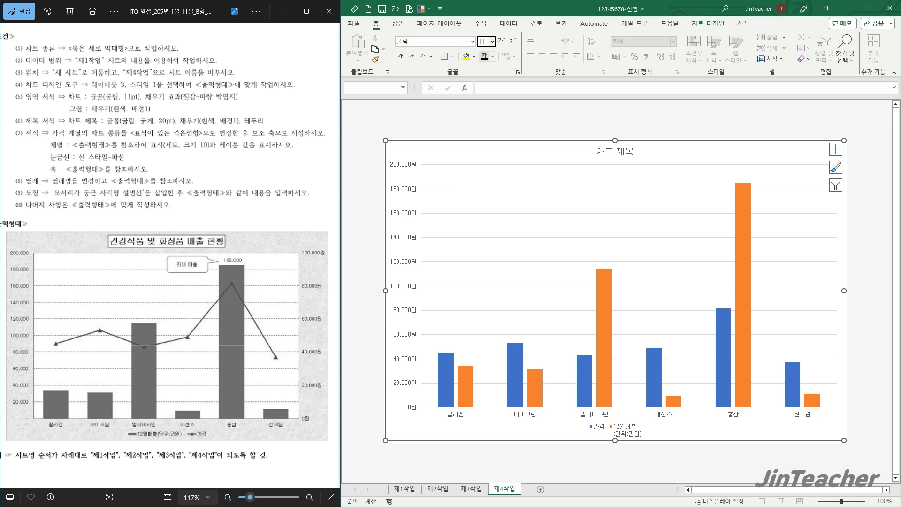
{"action": "left_click", "coordinate": [484, 59]}
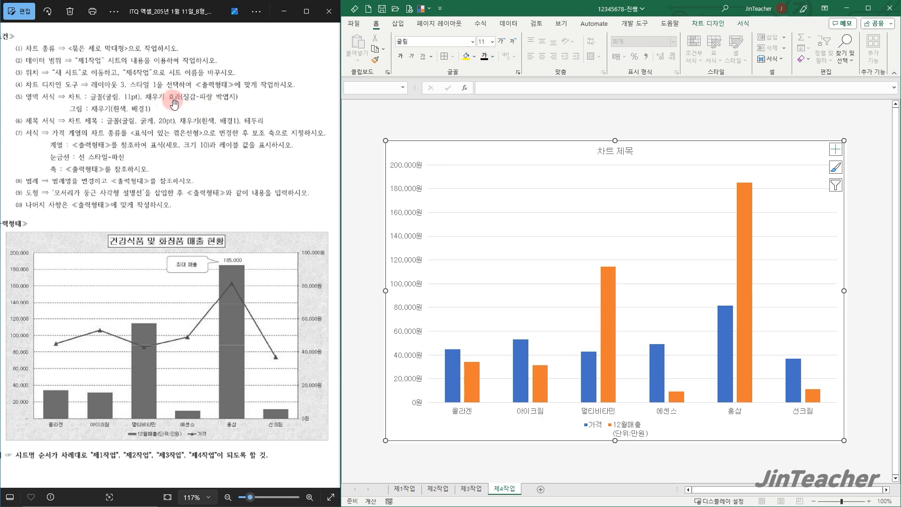
Fill the chart area with the 파랑 박엽지 texture
{"action": "left_click", "coordinate": [747, 24]}
{"action": "left_click", "coordinate": [634, 37]}
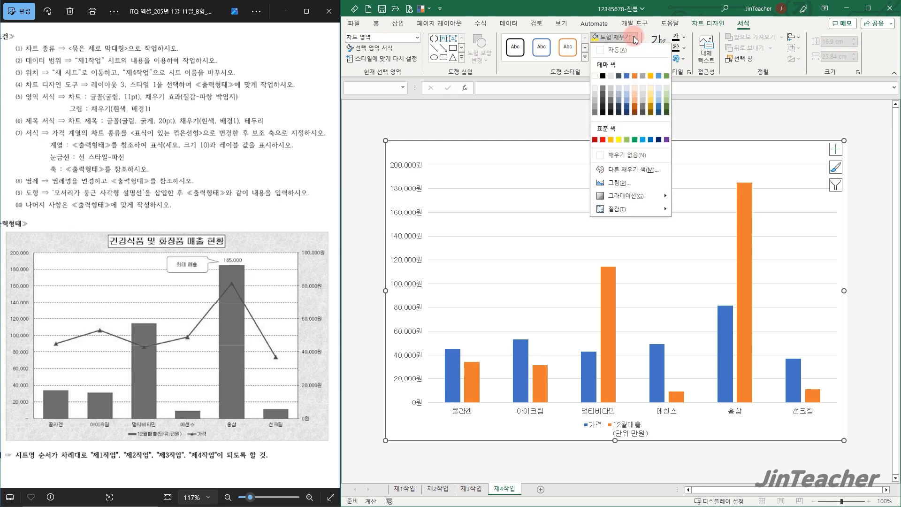
{"action": "mouse_move", "coordinate": [633, 210]}
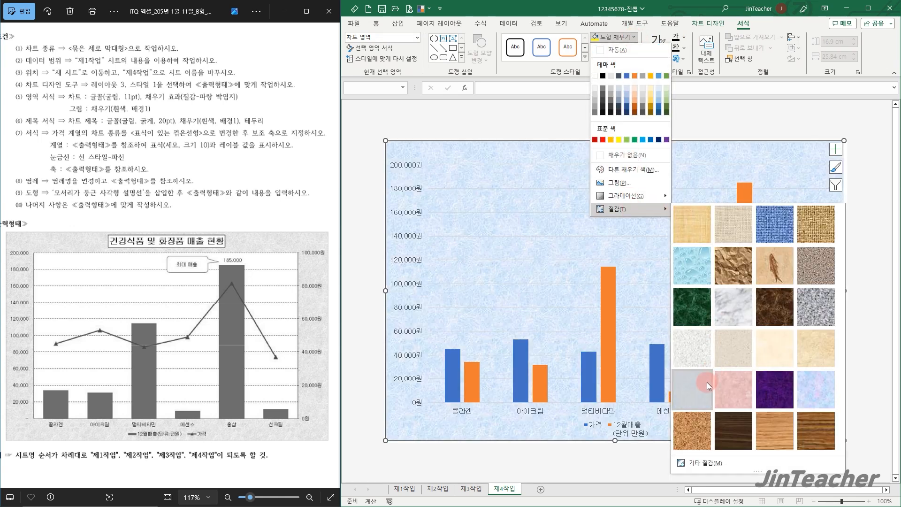
{"action": "left_click", "coordinate": [707, 382]}
Fill the plot area with solid white (흰색, 배경1)
{"action": "left_click", "coordinate": [550, 229]}
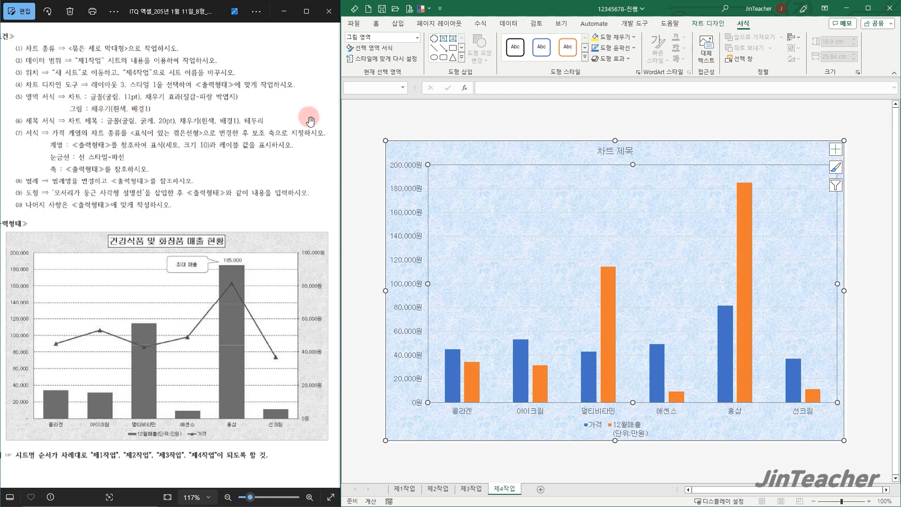
{"action": "left_click", "coordinate": [633, 38]}
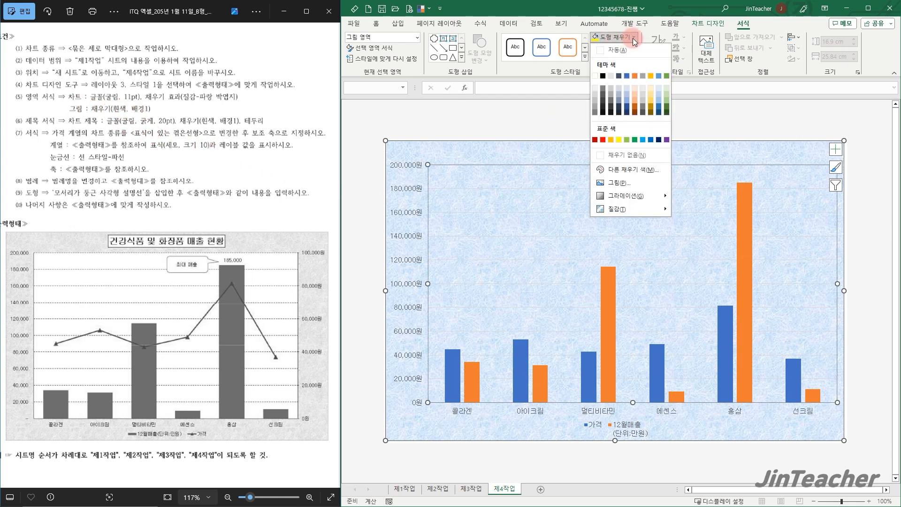
{"action": "left_click", "coordinate": [594, 76]}
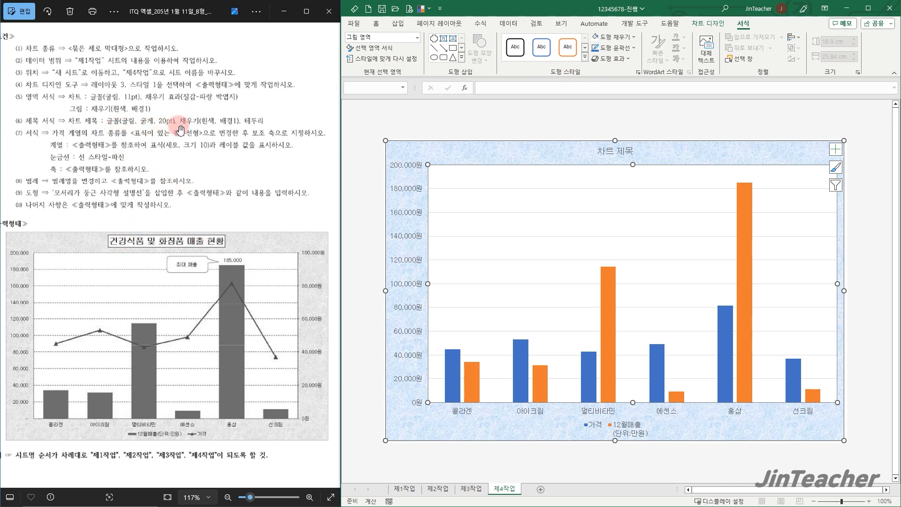
Replace the chart title text with "건강식품 및 화장품 매출 현황"
{"action": "left_click", "coordinate": [610, 149]}
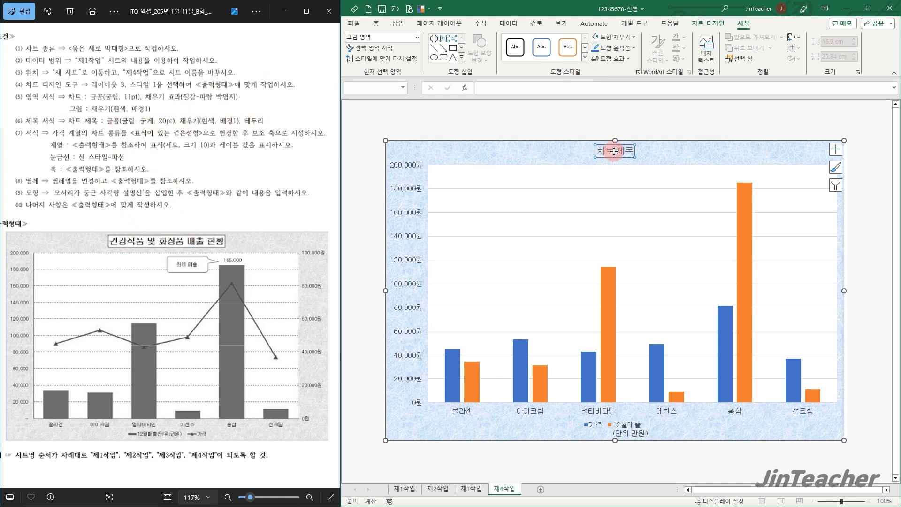
{"action": "triple_click", "coordinate": [630, 149]}
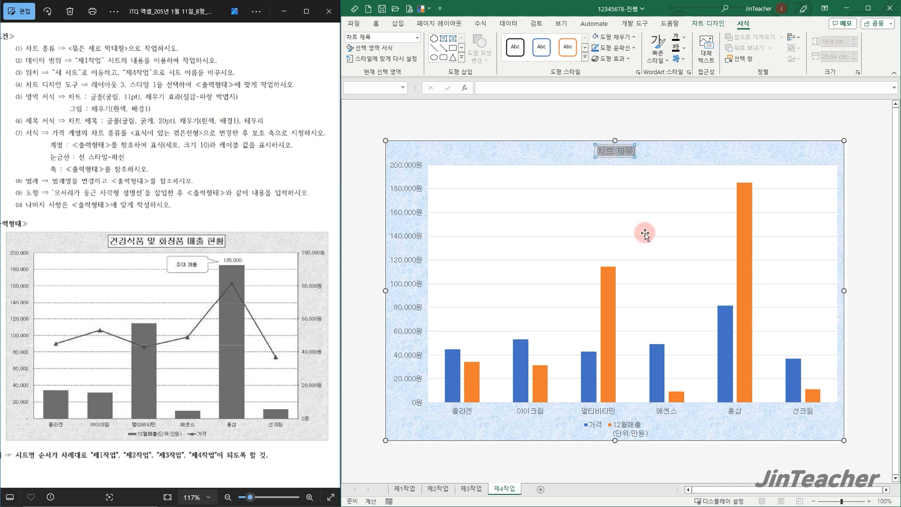
{"action": "key", "text": "Delete"}
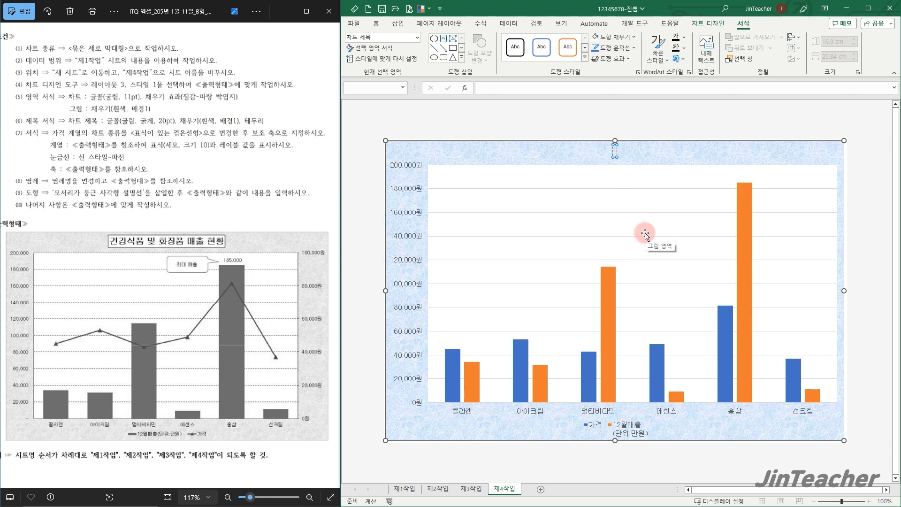
{"action": "type", "text": "건강식품 및 화장품 매출 현호"}
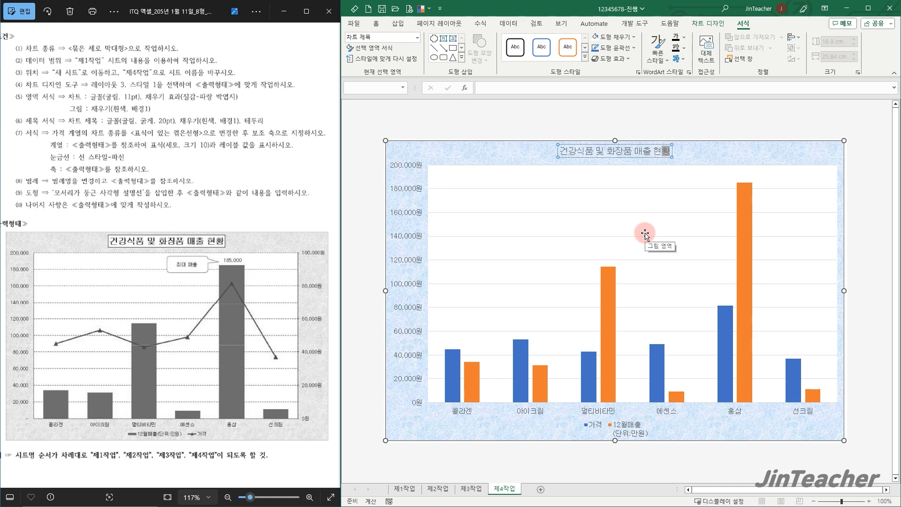
{"action": "left_click", "coordinate": [674, 156]}
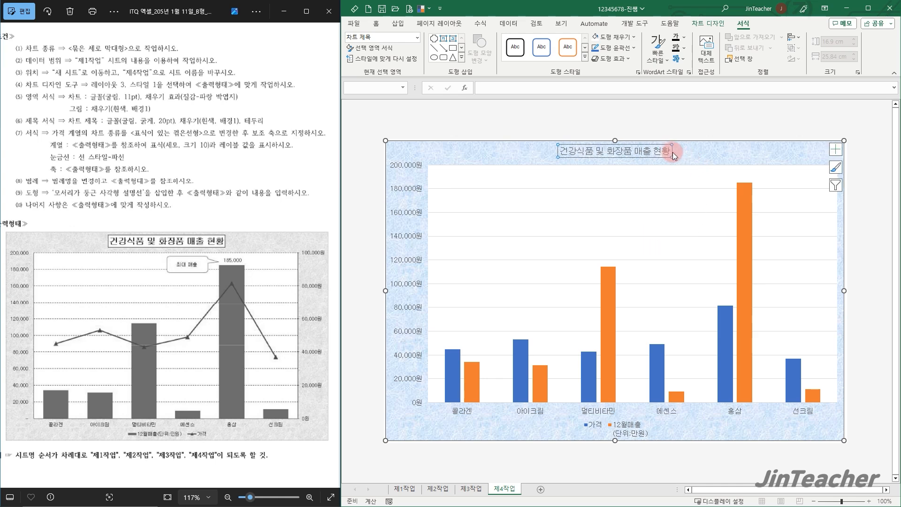
Make the chart title bold and set its font size to 20
{"action": "left_click", "coordinate": [376, 26]}
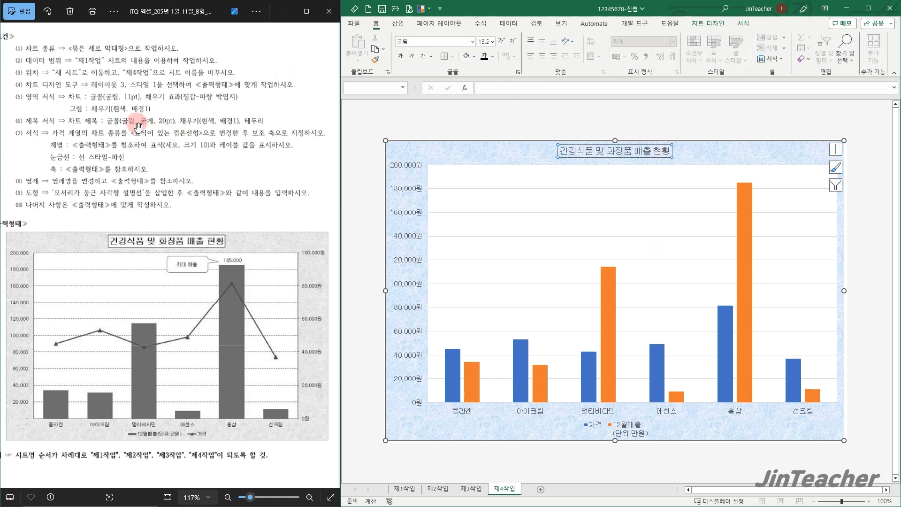
{"action": "left_click", "coordinate": [488, 41]}
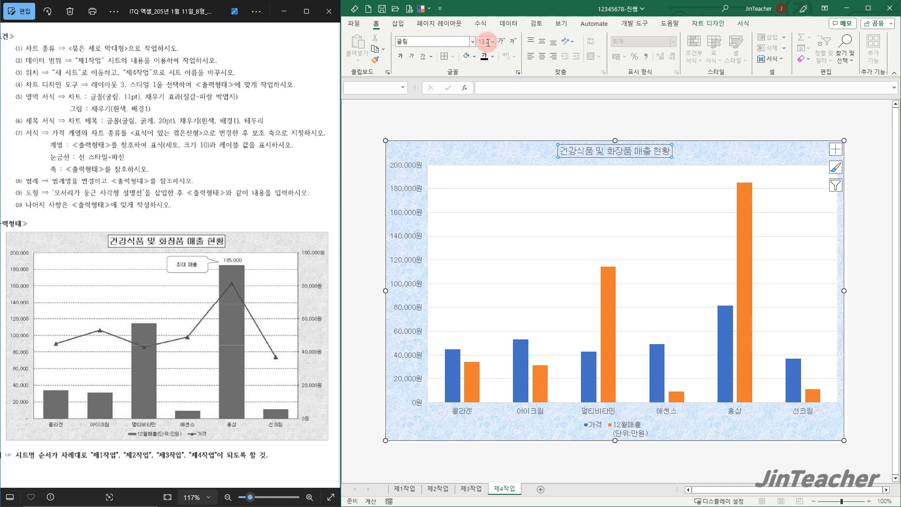
{"action": "left_click", "coordinate": [403, 60]}
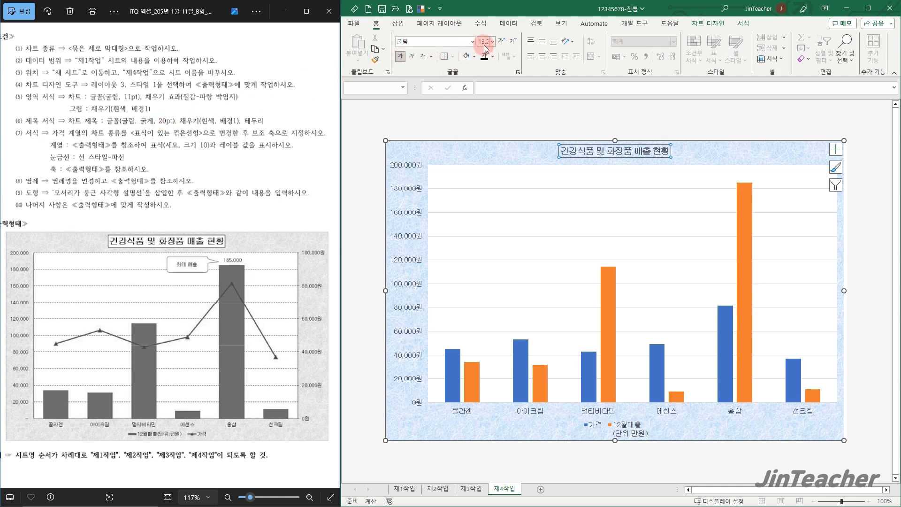
{"action": "key", "text": "Return"}
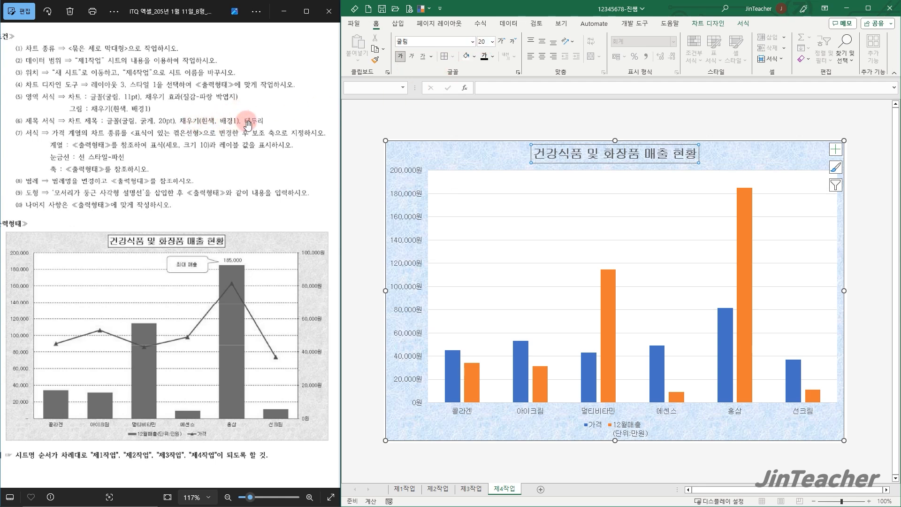
Fill the chart title box with white (흰색, 배경1) and give it a black outline
{"action": "left_click", "coordinate": [475, 55]}
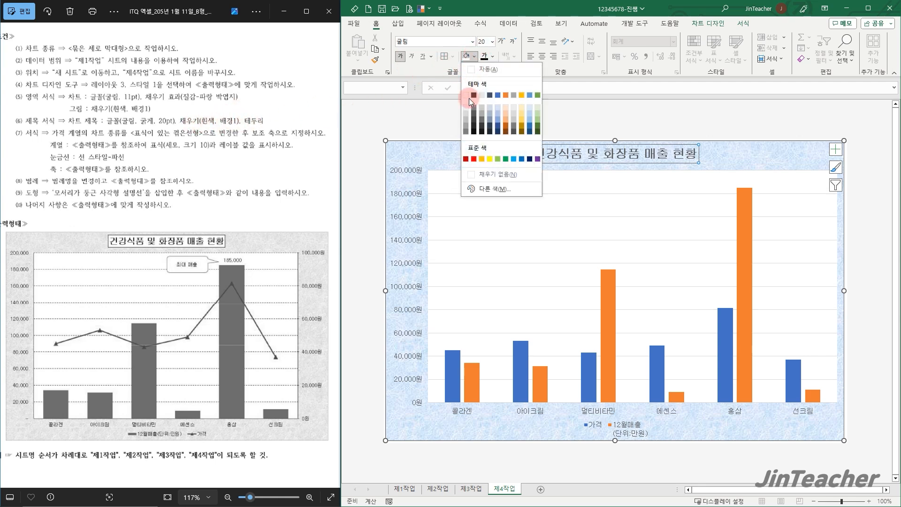
{"action": "left_click", "coordinate": [466, 96]}
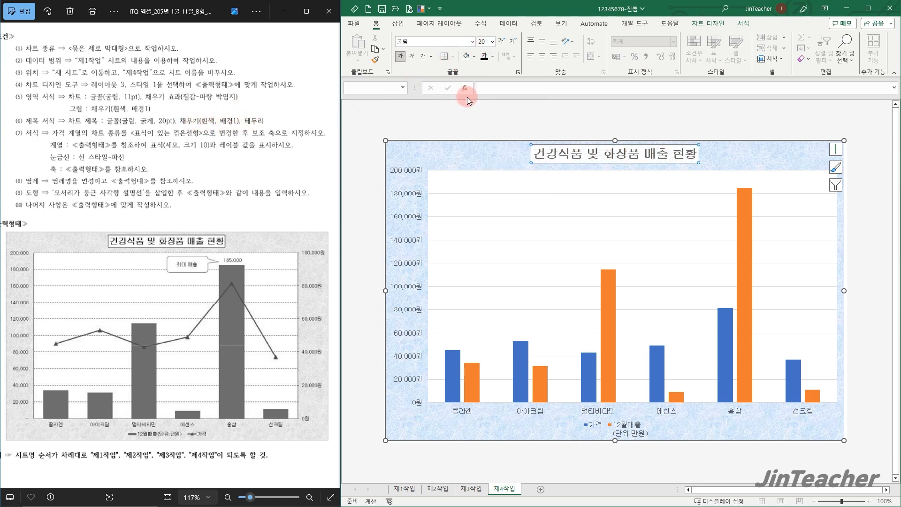
{"action": "left_click", "coordinate": [743, 25]}
{"action": "left_click", "coordinate": [635, 49]}
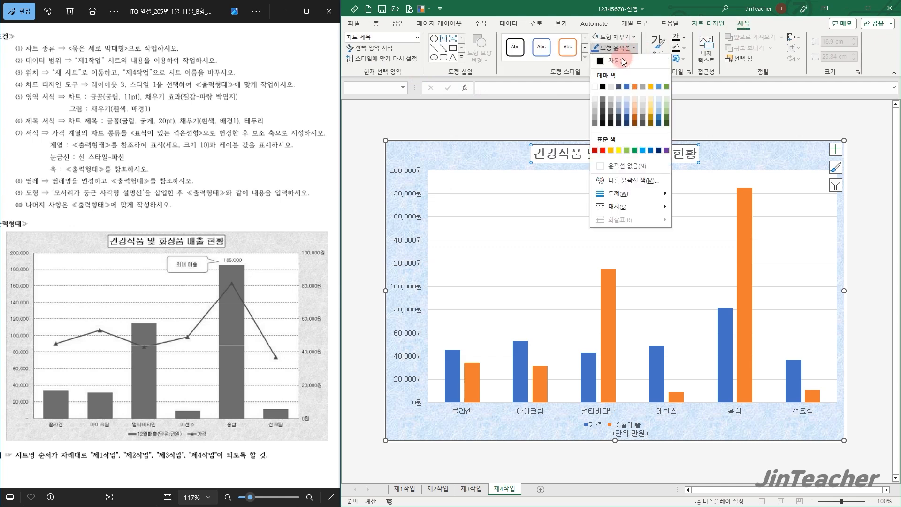
{"action": "left_click", "coordinate": [604, 86]}
{"action": "left_click", "coordinate": [716, 150]}
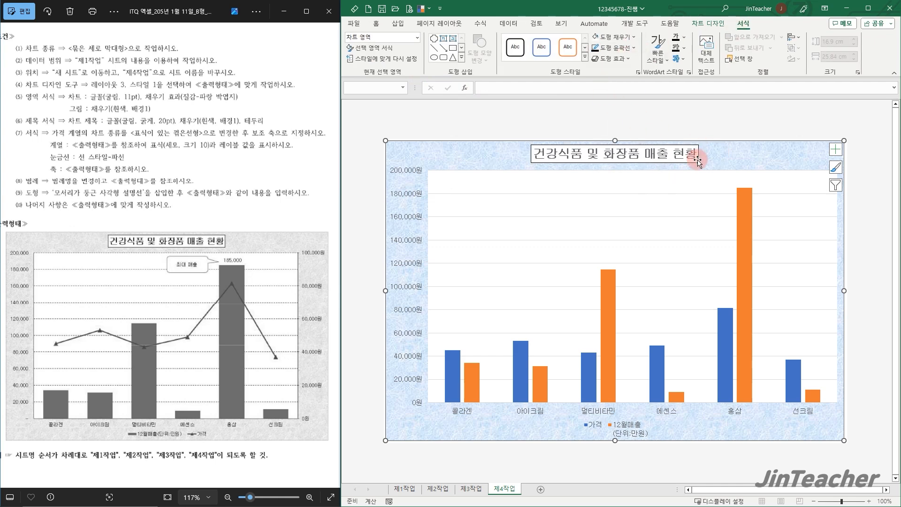
{"action": "left_click", "coordinate": [635, 37]}
{"action": "left_click", "coordinate": [597, 77]}
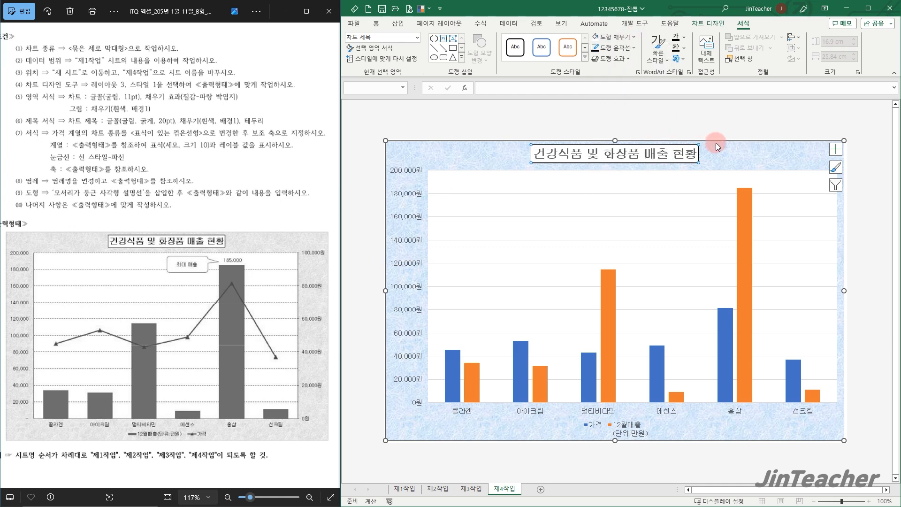
{"action": "left_click", "coordinate": [714, 150]}
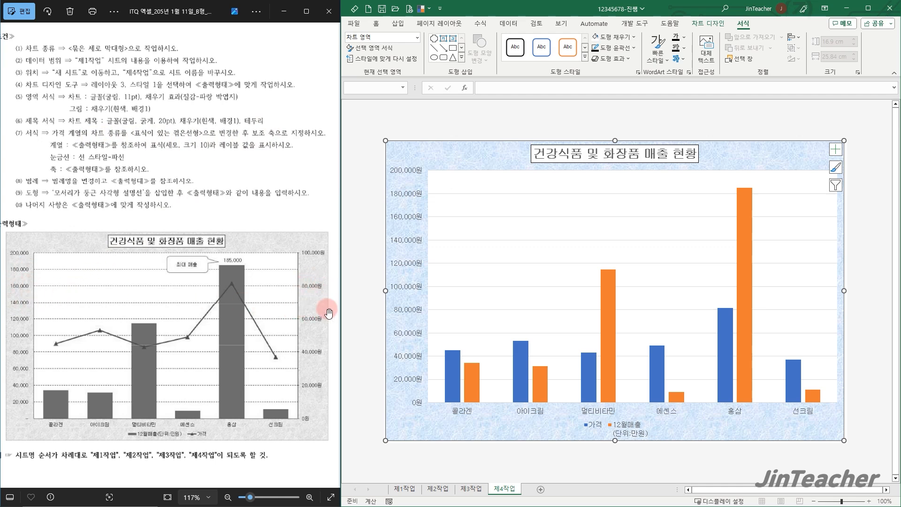
Change the 가격 series to 표식이 있는 꺾은선형 and plot it on the secondary axis
{"action": "left_click", "coordinate": [612, 287]}
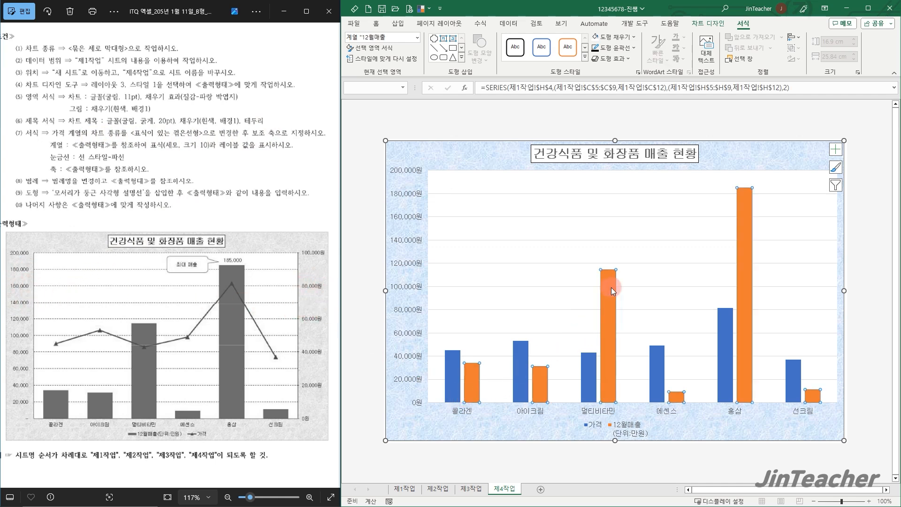
{"action": "right_click", "coordinate": [611, 288]}
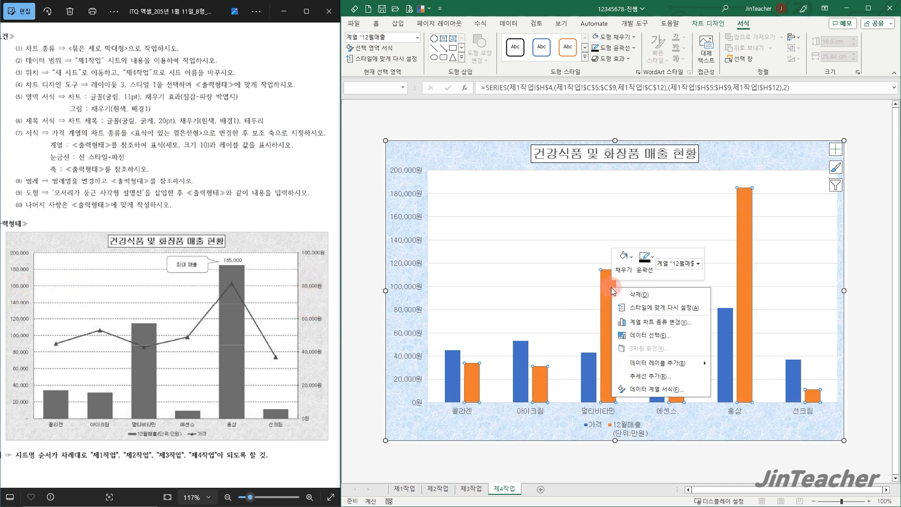
{"action": "left_click", "coordinate": [672, 323]}
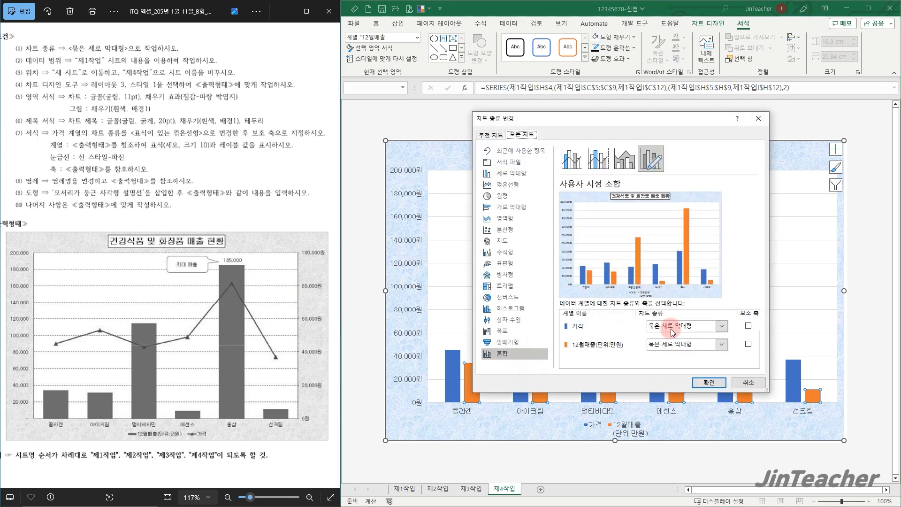
{"action": "left_click", "coordinate": [687, 326]}
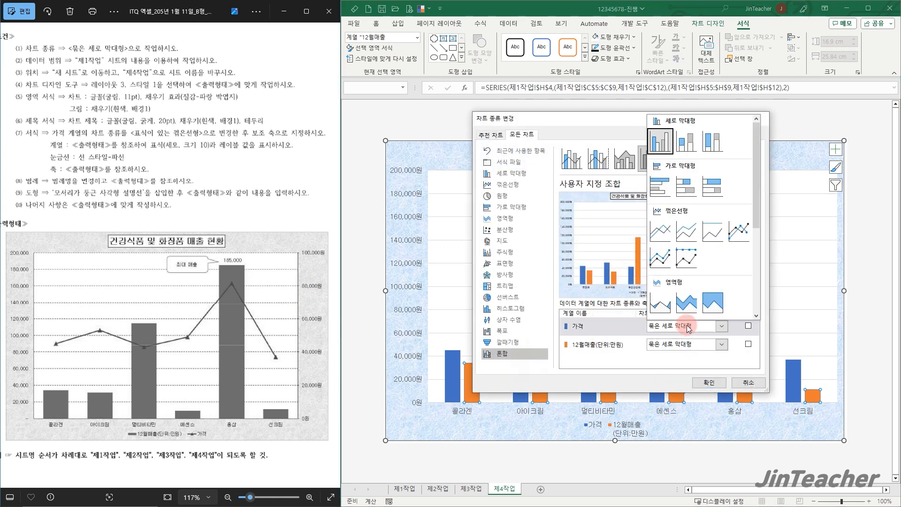
{"action": "left_click", "coordinate": [740, 232]}
{"action": "left_click", "coordinate": [749, 326]}
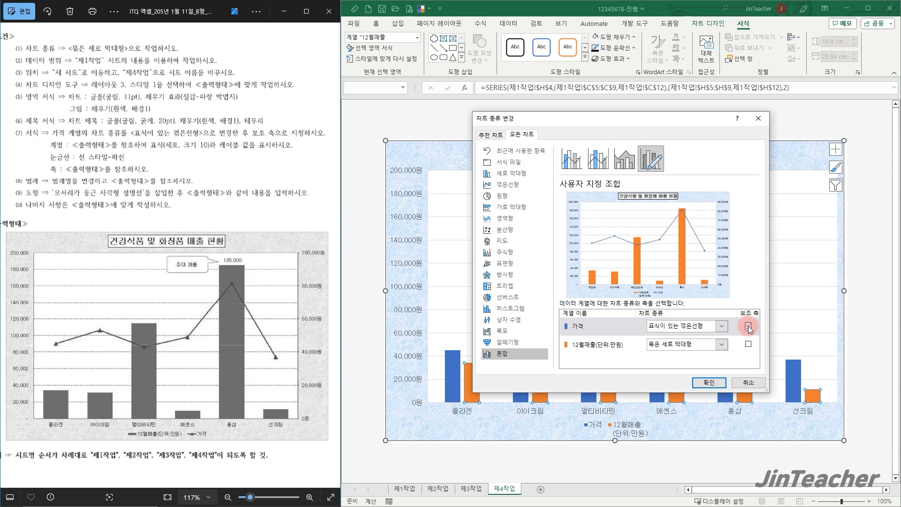
{"action": "left_click", "coordinate": [703, 383]}
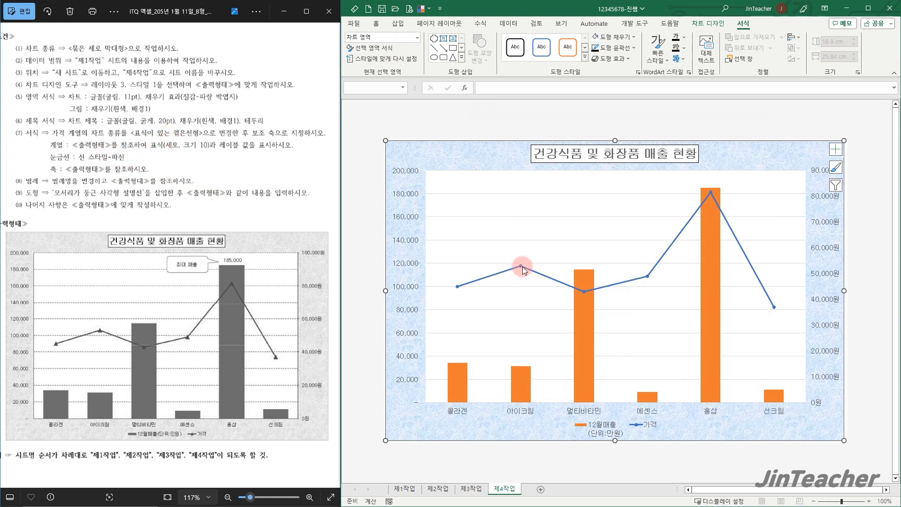
Set the 가격 line's markers to the built-in triangle shape at size 10
{"action": "double_click", "coordinate": [542, 274]}
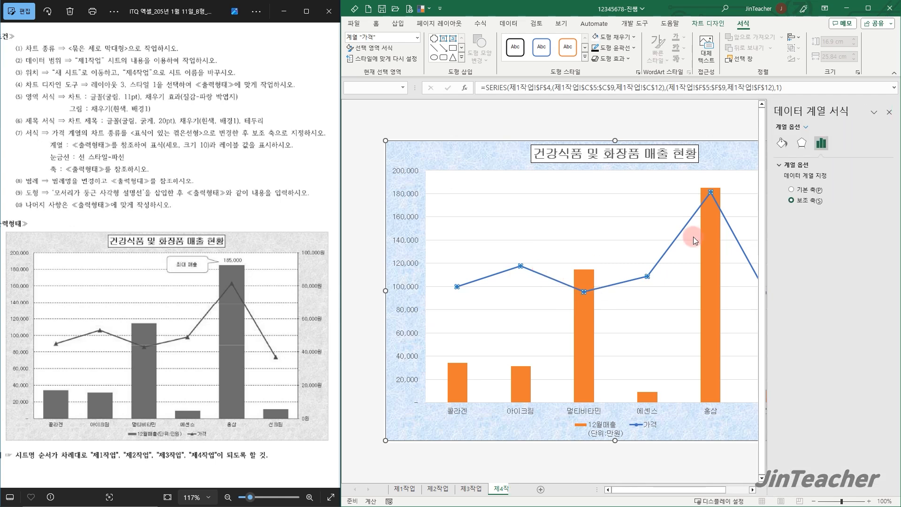
{"action": "left_click", "coordinate": [783, 143]}
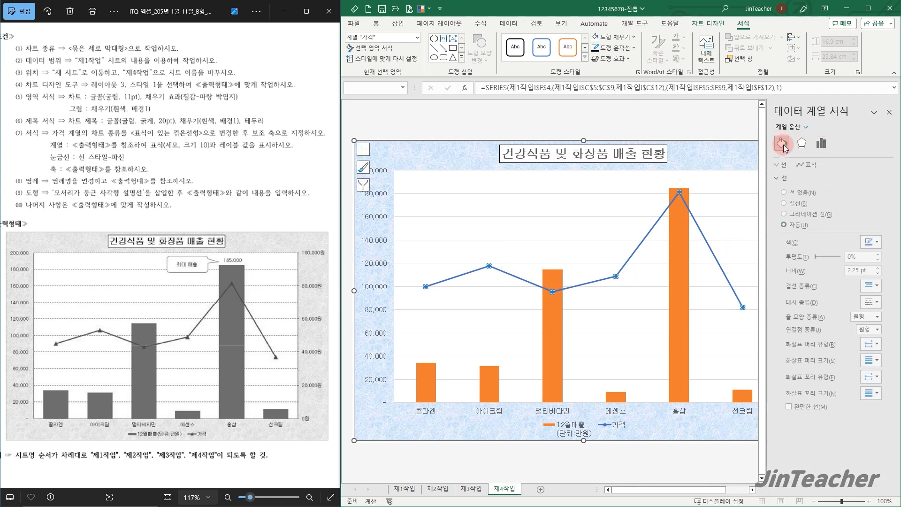
{"action": "left_click", "coordinate": [810, 166]}
{"action": "left_click", "coordinate": [793, 178]}
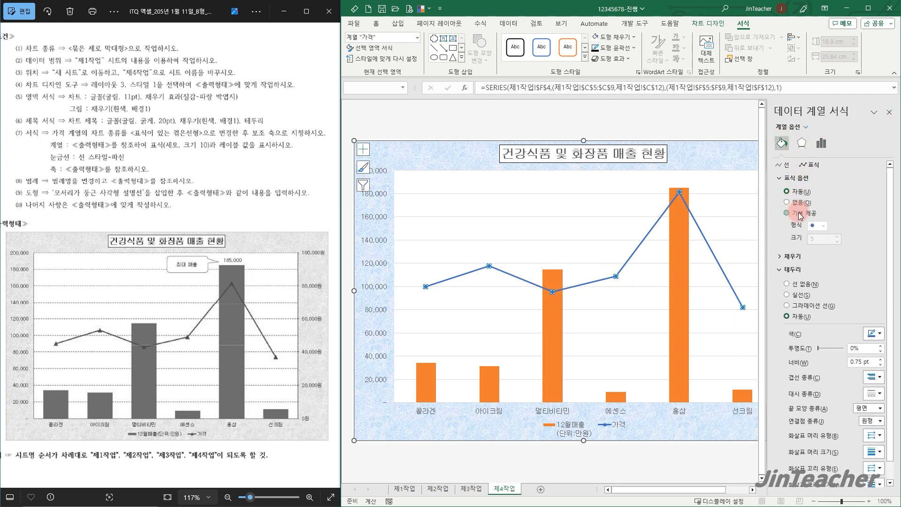
{"action": "left_click", "coordinate": [801, 214]}
{"action": "left_click", "coordinate": [824, 226]}
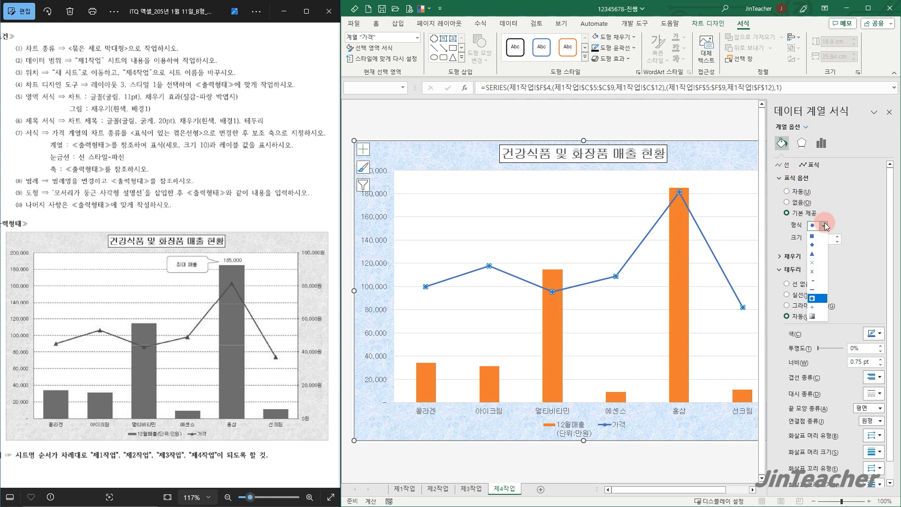
{"action": "left_click", "coordinate": [821, 254]}
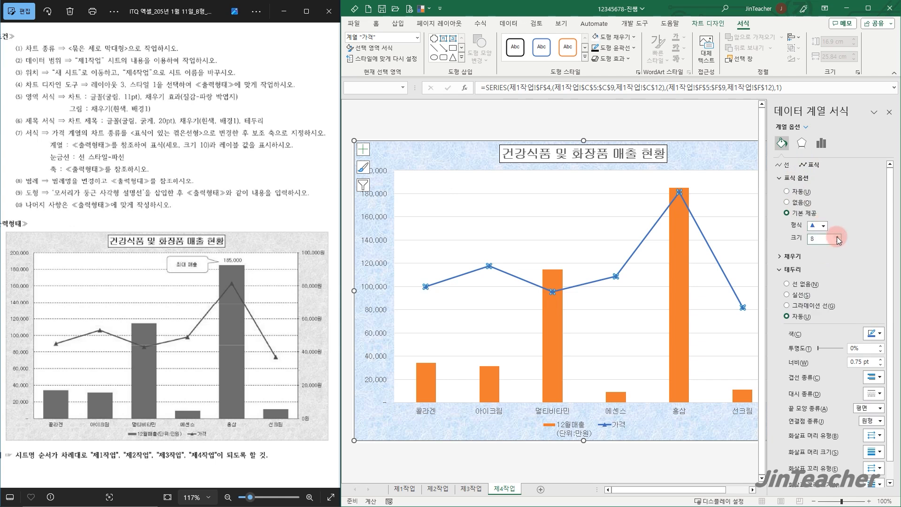
{"action": "left_click", "coordinate": [889, 111]}
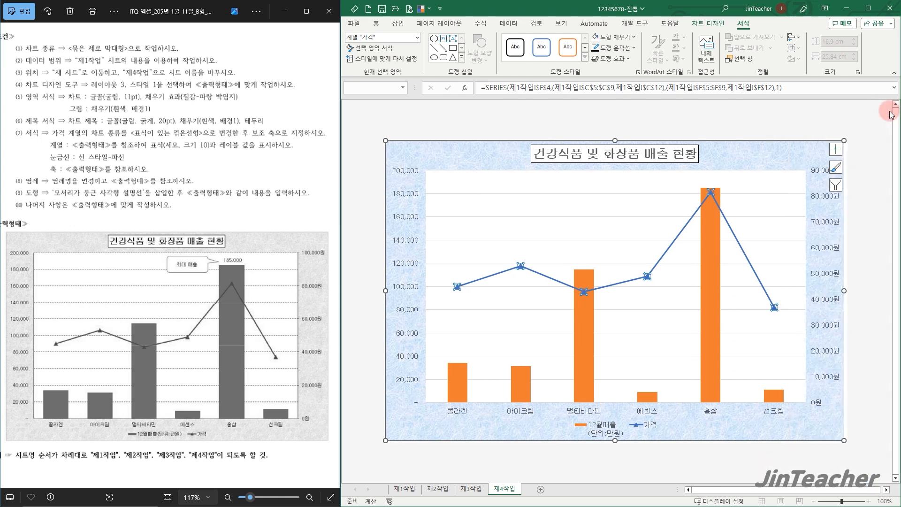
{"action": "left_click", "coordinate": [742, 154]}
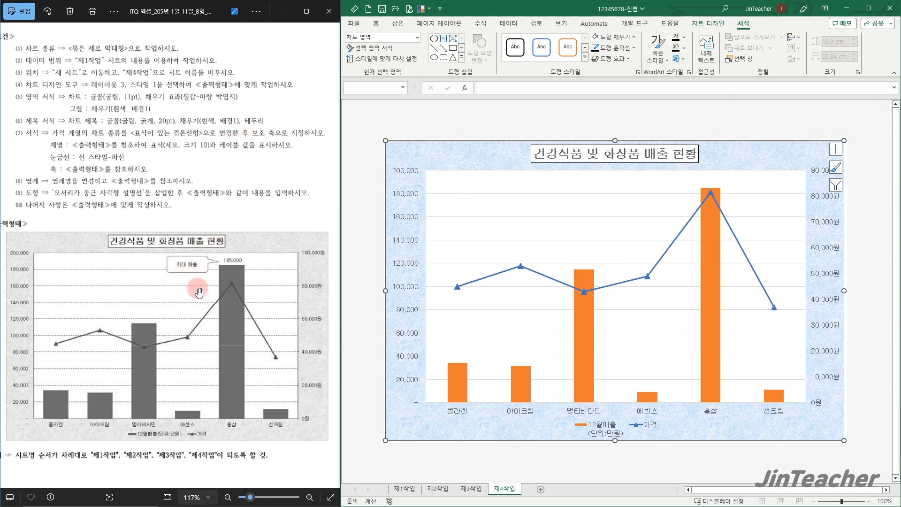
Add a data label at 바깥쪽 끝에 to only the 홍삼 column of the 12월매출 series
{"action": "left_click", "coordinate": [709, 238]}
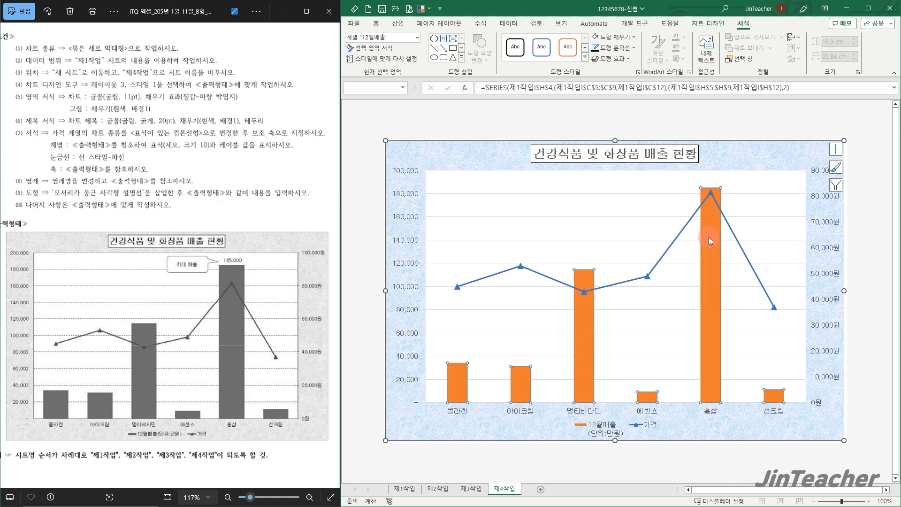
{"action": "left_click", "coordinate": [709, 238]}
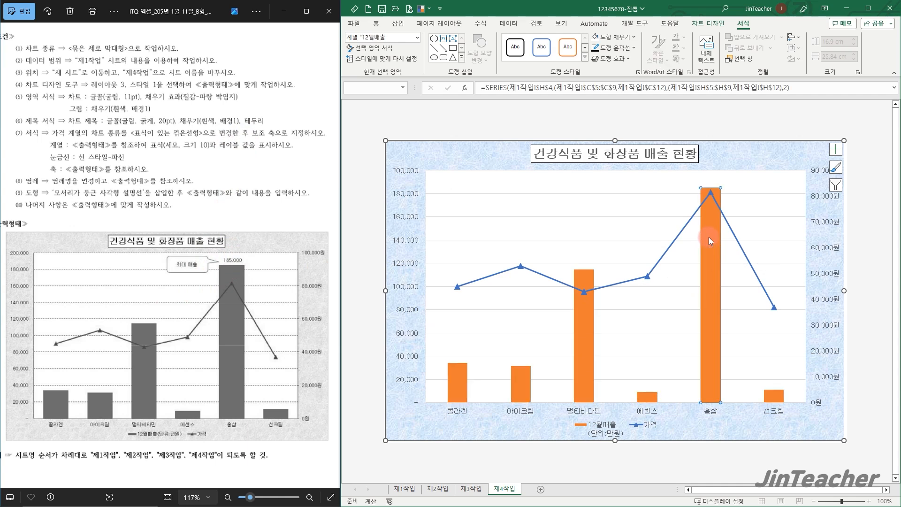
{"action": "left_click", "coordinate": [705, 26]}
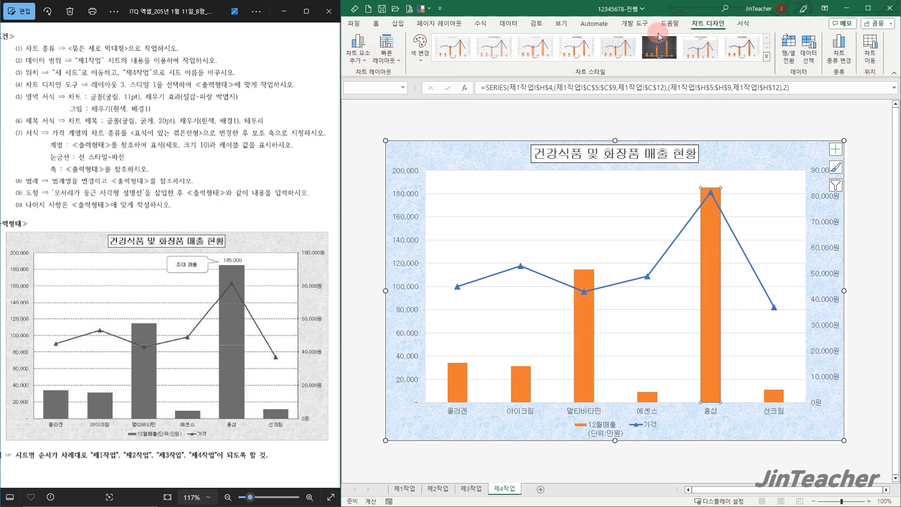
{"action": "left_click", "coordinate": [368, 49]}
{"action": "mouse_move", "coordinate": [385, 114]}
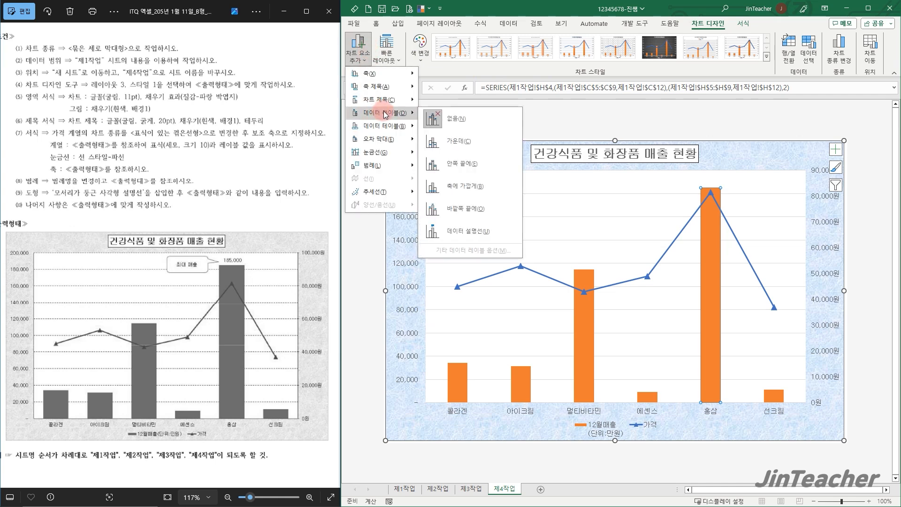
{"action": "left_click", "coordinate": [480, 204]}
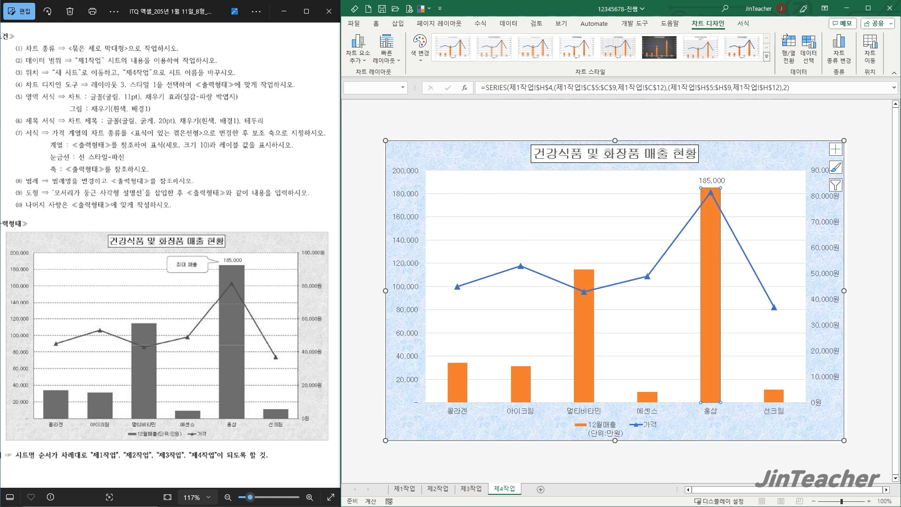
Format the major horizontal gridlines as dashed (파선) lines in black
{"action": "left_click", "coordinate": [555, 240]}
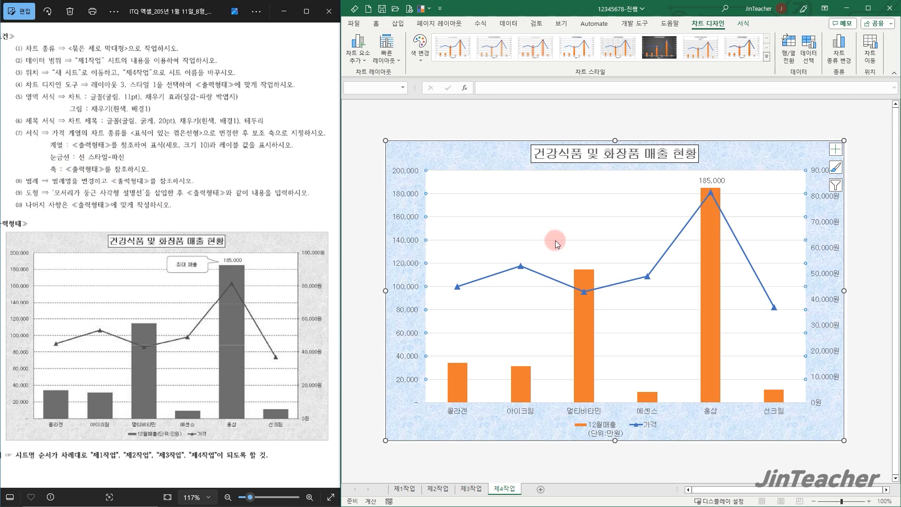
{"action": "left_click", "coordinate": [743, 24]}
{"action": "left_click", "coordinate": [631, 47]}
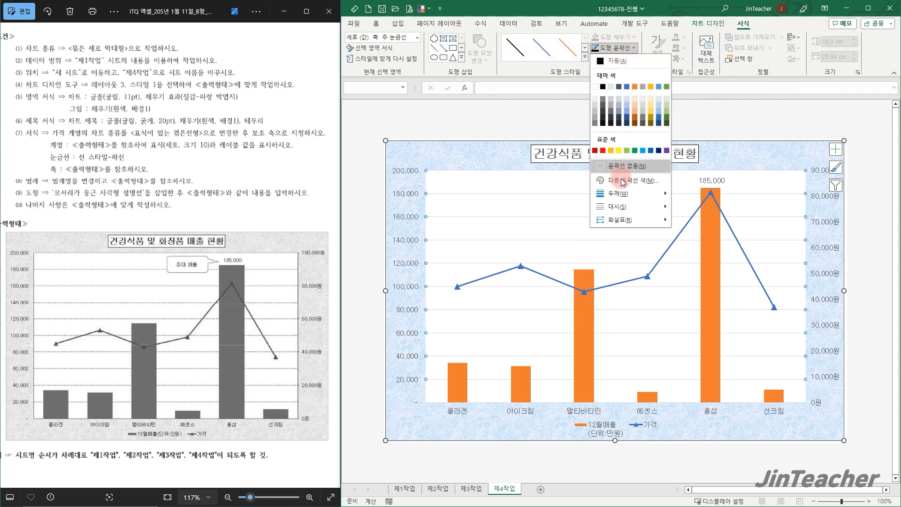
{"action": "mouse_move", "coordinate": [626, 207]}
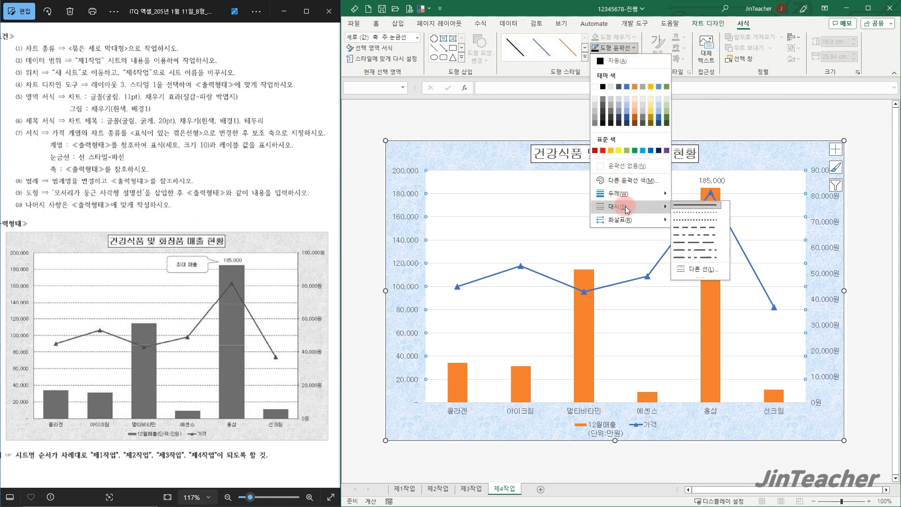
{"action": "left_click", "coordinate": [684, 226]}
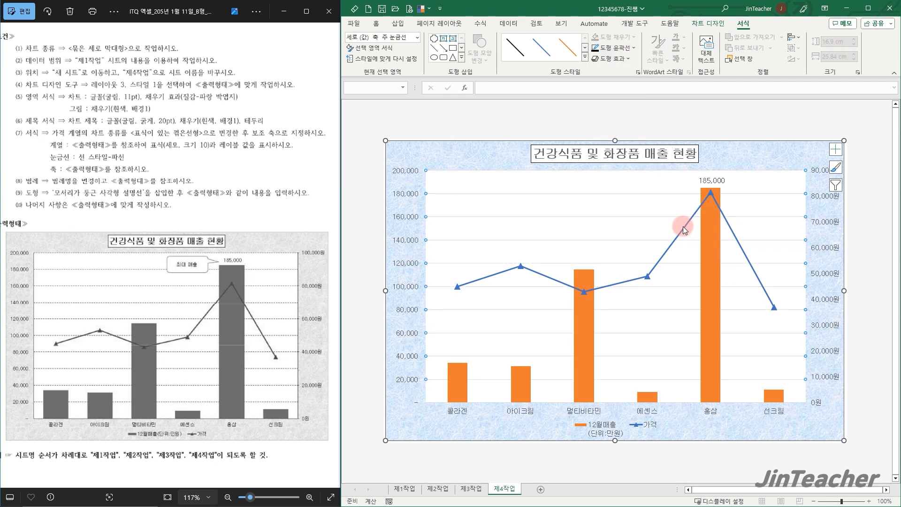
{"action": "left_click", "coordinate": [635, 52]}
{"action": "left_click", "coordinate": [602, 86]}
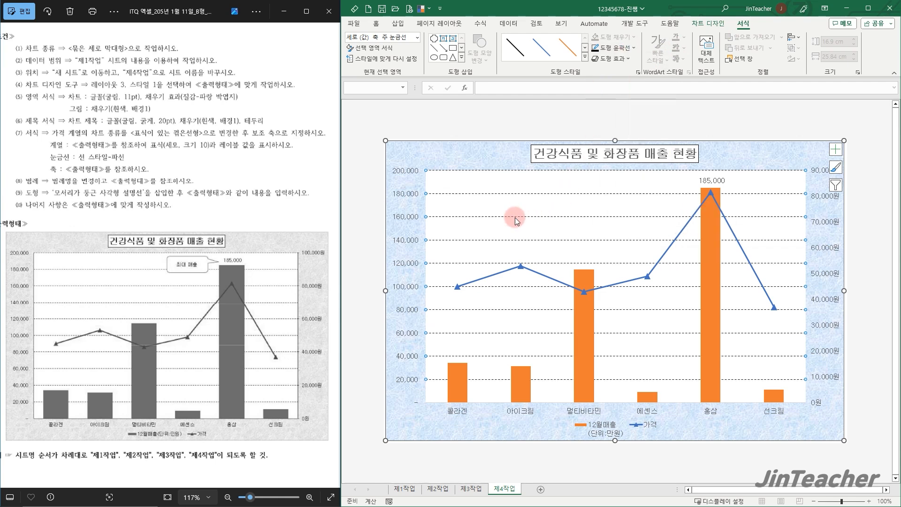
{"action": "left_click", "coordinate": [473, 163]}
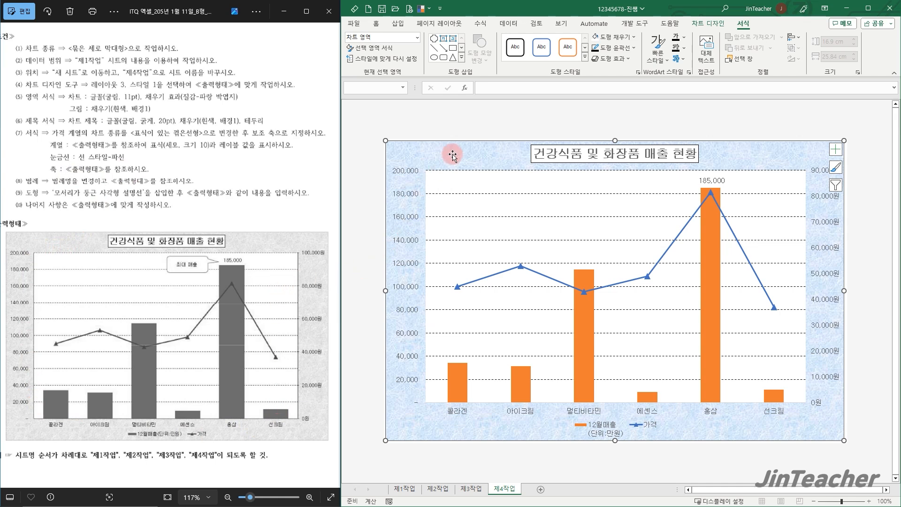
Give the primary value axis, the category axis and the secondary value axis a black outline
{"action": "left_click", "coordinate": [405, 198]}
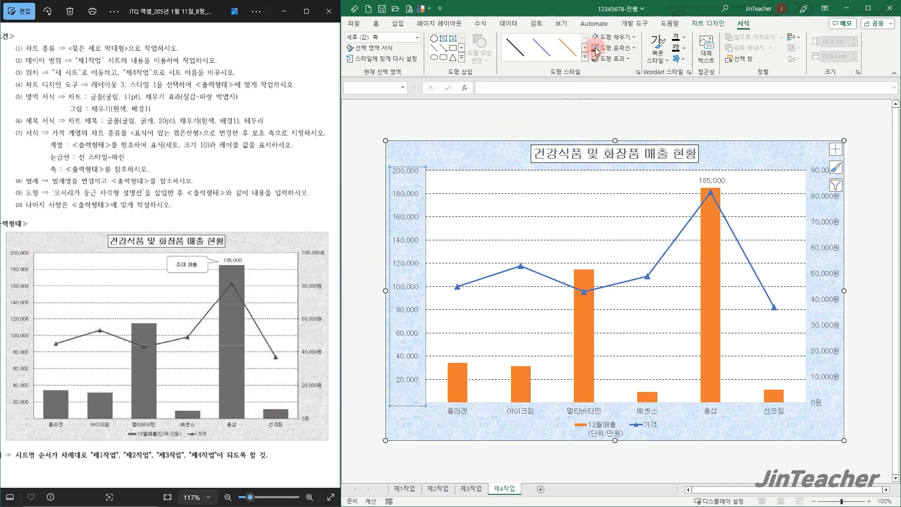
{"action": "left_click", "coordinate": [584, 413]}
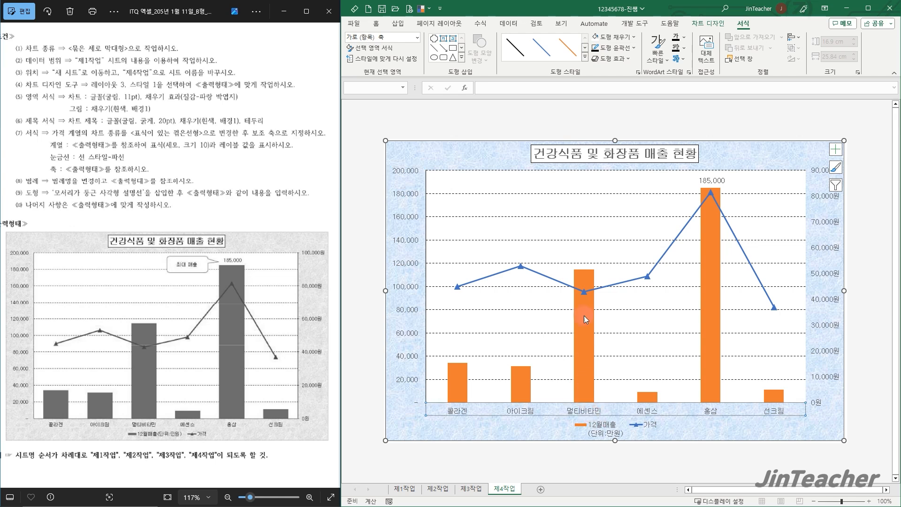
{"action": "left_click", "coordinate": [829, 224]}
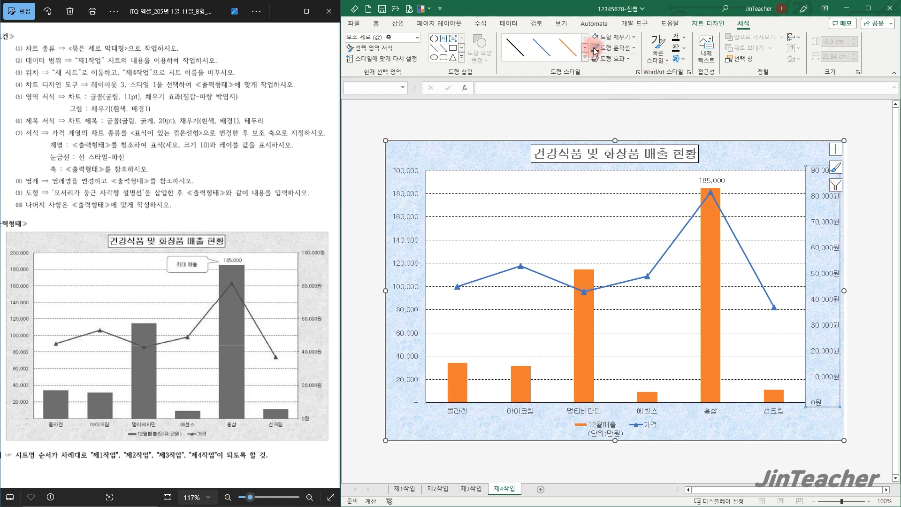
{"action": "left_click", "coordinate": [799, 162]}
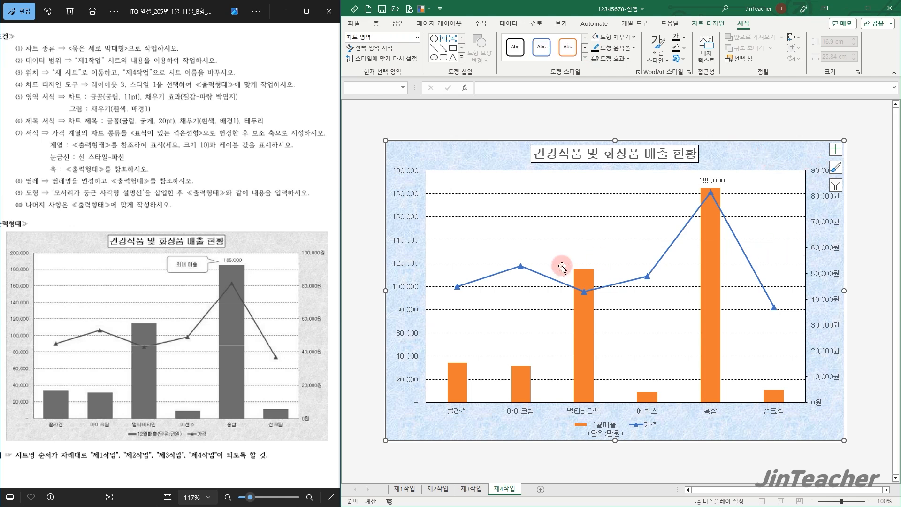
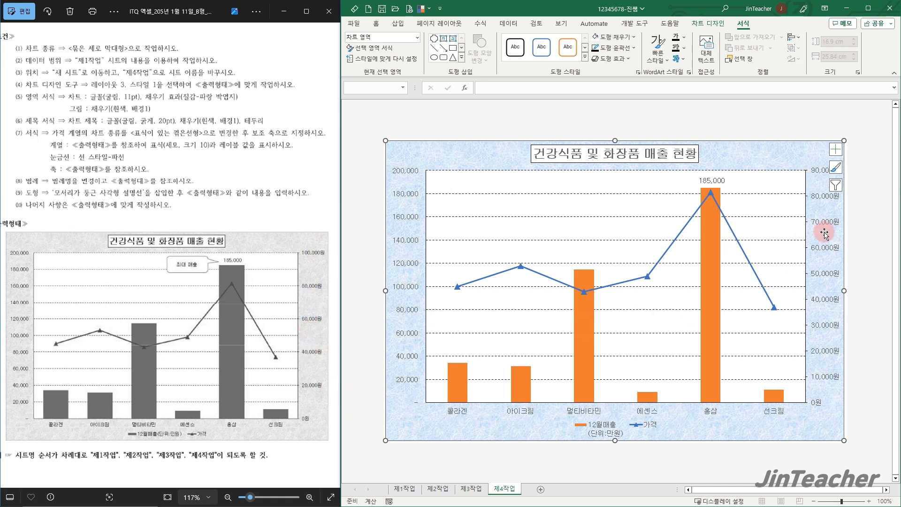
Set the secondary value axis maximum to 100000 and its major unit to 20000
{"action": "left_click", "coordinate": [827, 252]}
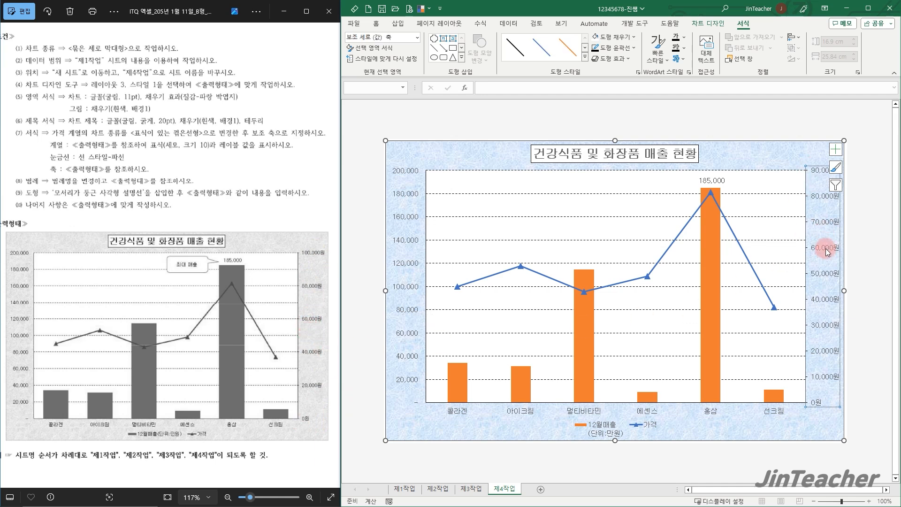
{"action": "double_click", "coordinate": [827, 252]}
{"action": "double_click", "coordinate": [845, 201]}
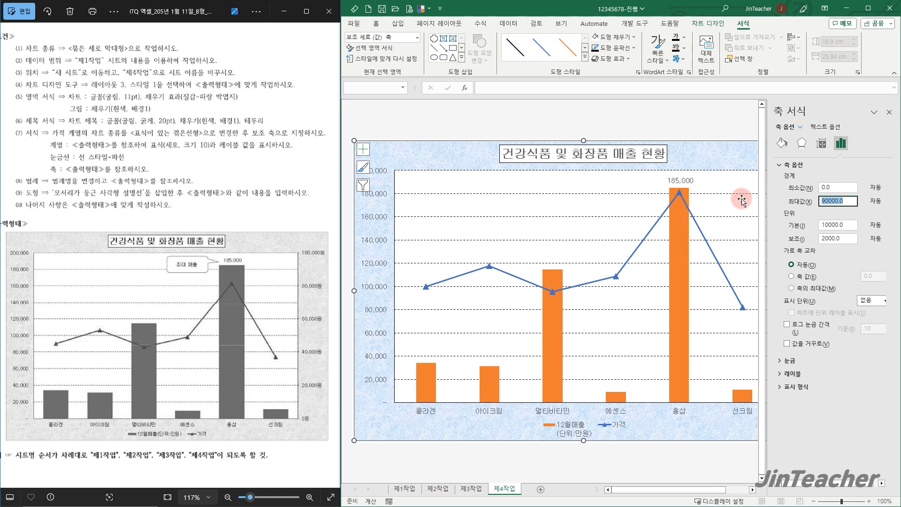
{"action": "type", "text": "1"}
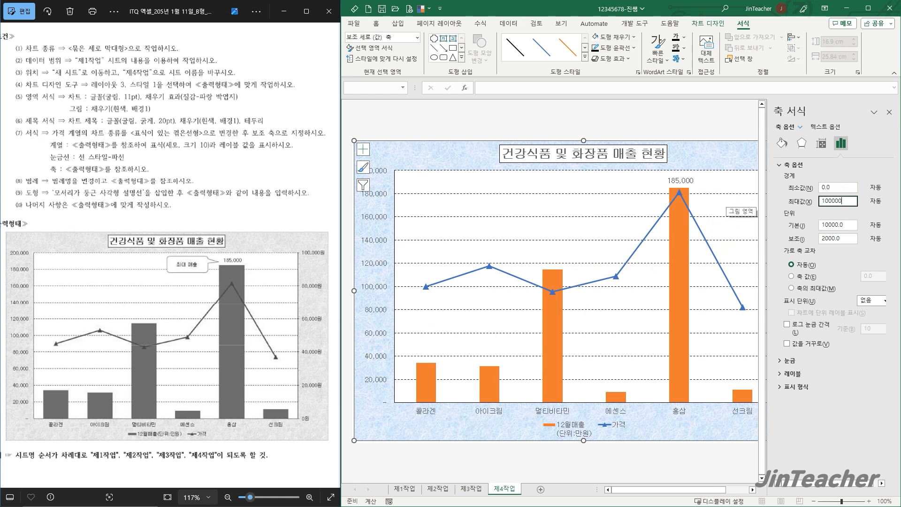
{"action": "type", "text": "00000"}
{"action": "key", "text": "Tab"}
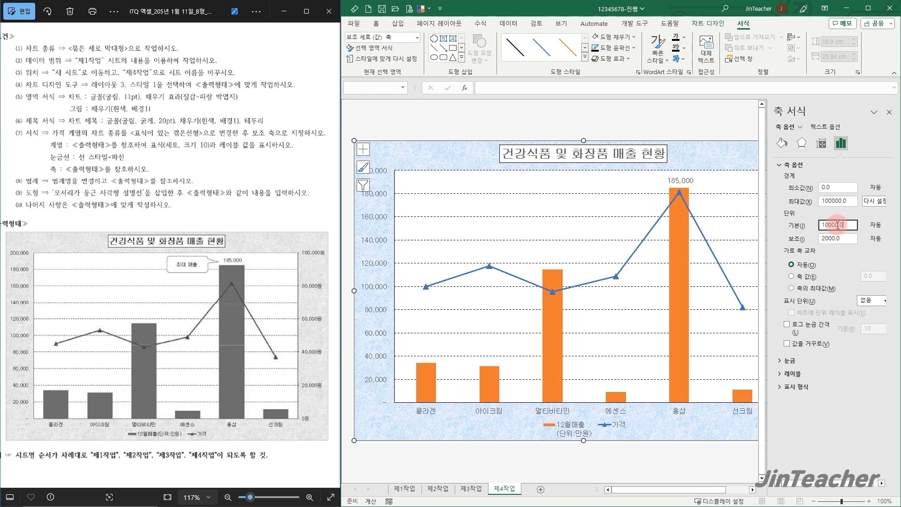
{"action": "type", "text": "2"}
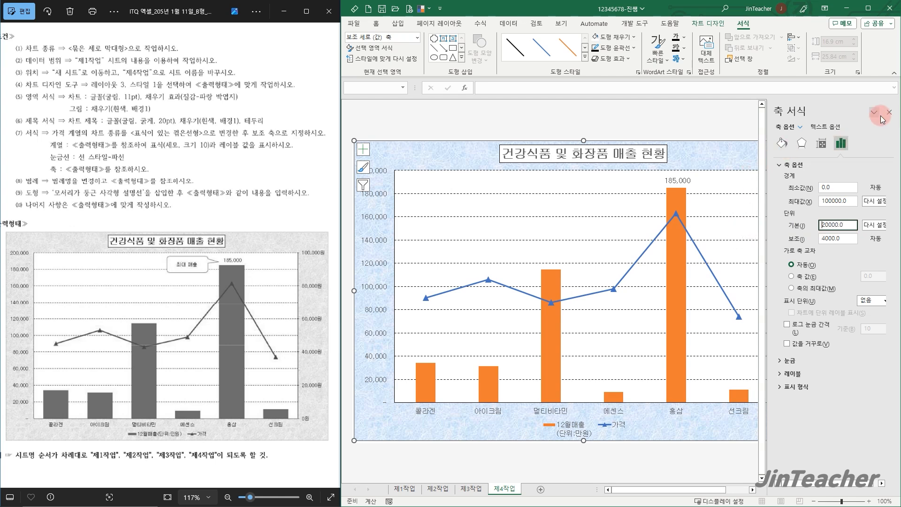
{"action": "left_click", "coordinate": [890, 112]}
{"action": "left_click", "coordinate": [797, 160]}
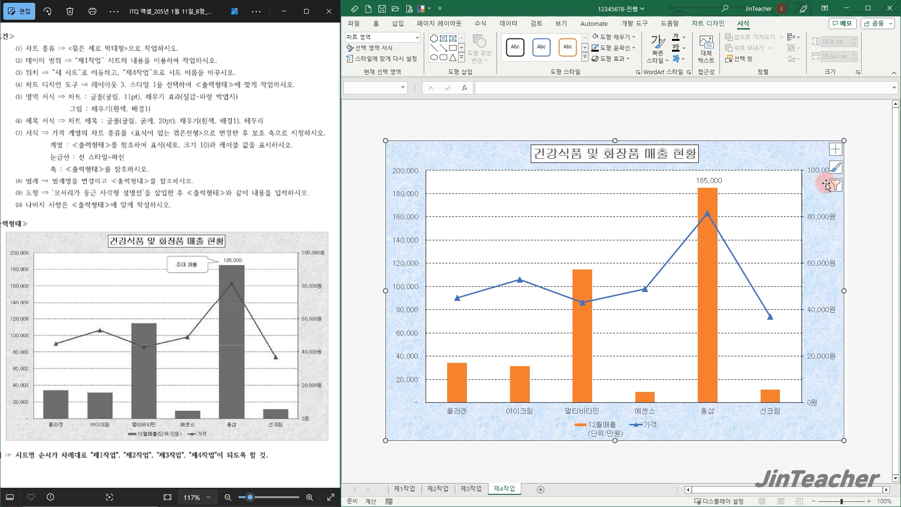
{"action": "left_click", "coordinate": [868, 179]}
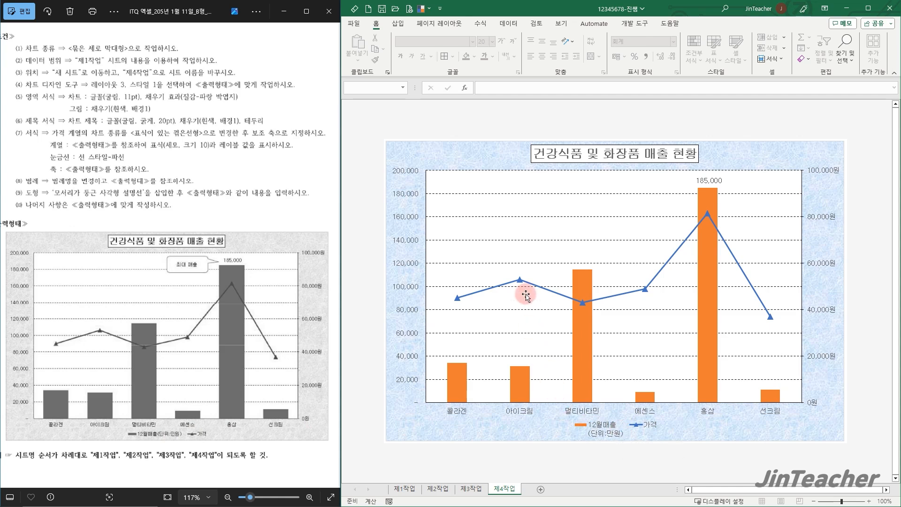
Rename the 12월매출 series in the chart's data source to 12월매출(단위:만원) so the legend reads on one line
{"action": "left_click", "coordinate": [543, 258]}
{"action": "right_click", "coordinate": [543, 257]}
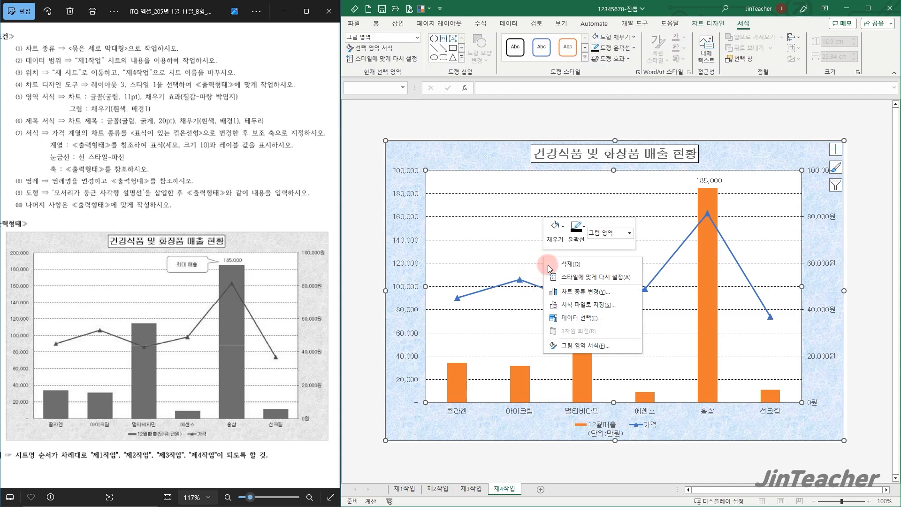
{"action": "left_click", "coordinate": [582, 318]}
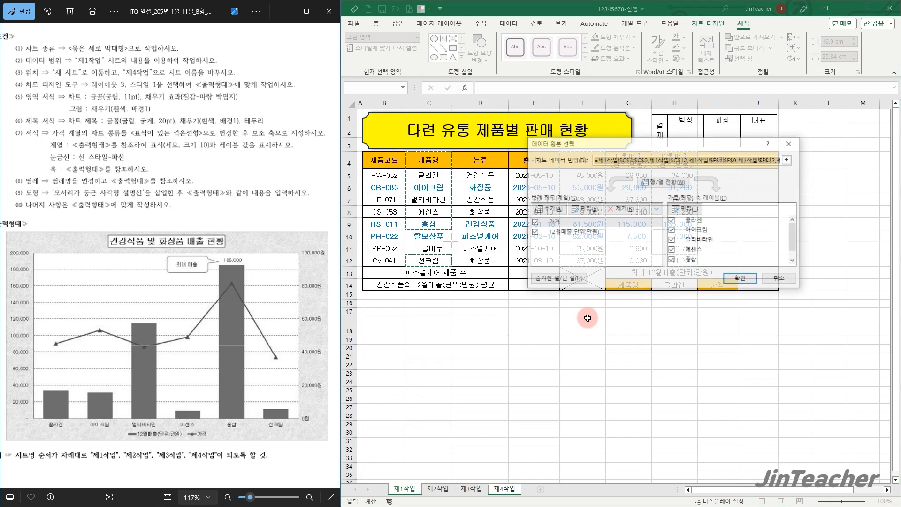
{"action": "left_click", "coordinate": [568, 233]}
{"action": "left_click", "coordinate": [590, 210]}
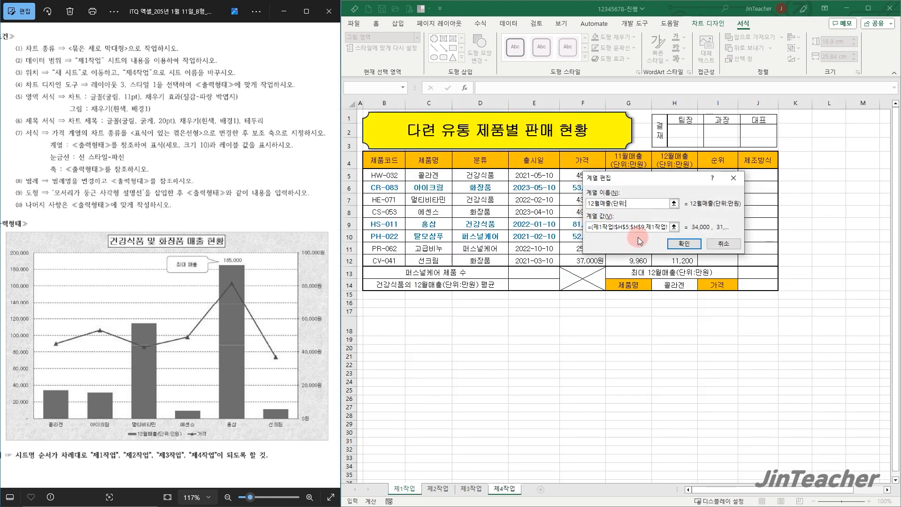
{"action": "left_click", "coordinate": [683, 244]}
{"action": "left_click", "coordinate": [741, 280]}
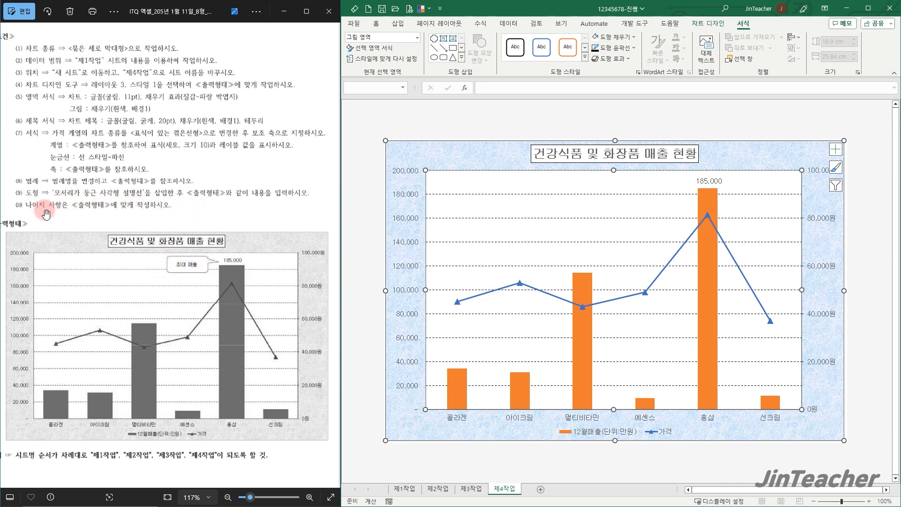
{"action": "left_click", "coordinate": [472, 162]}
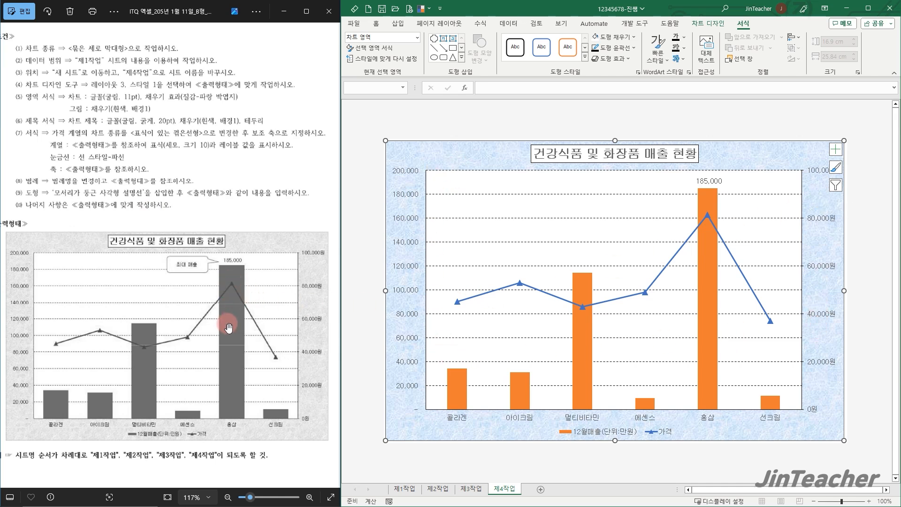
Set the gap width (간격 너비) of the 12월매출 columns to 75%
{"action": "double_click", "coordinate": [711, 275]}
{"action": "left_click_drag", "start_coordinate": [865, 228], "coordinate": [807, 230]}
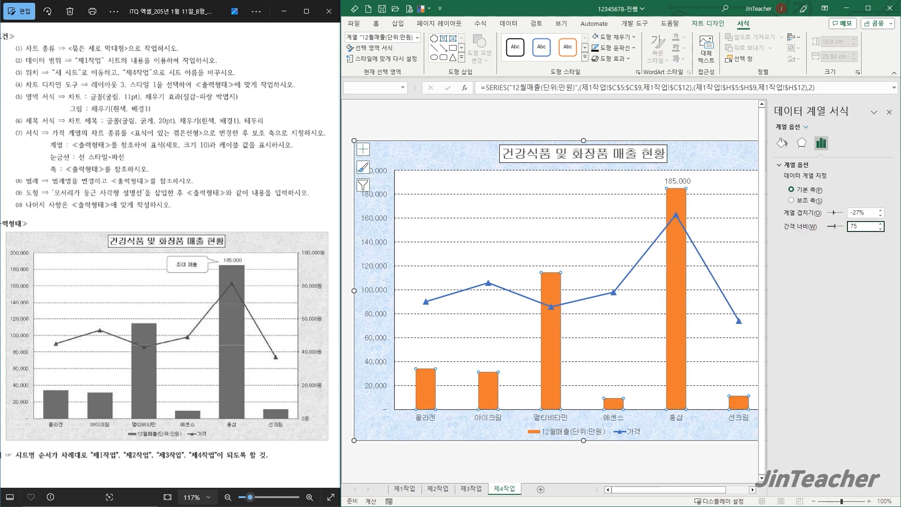
{"action": "key", "text": "Return"}
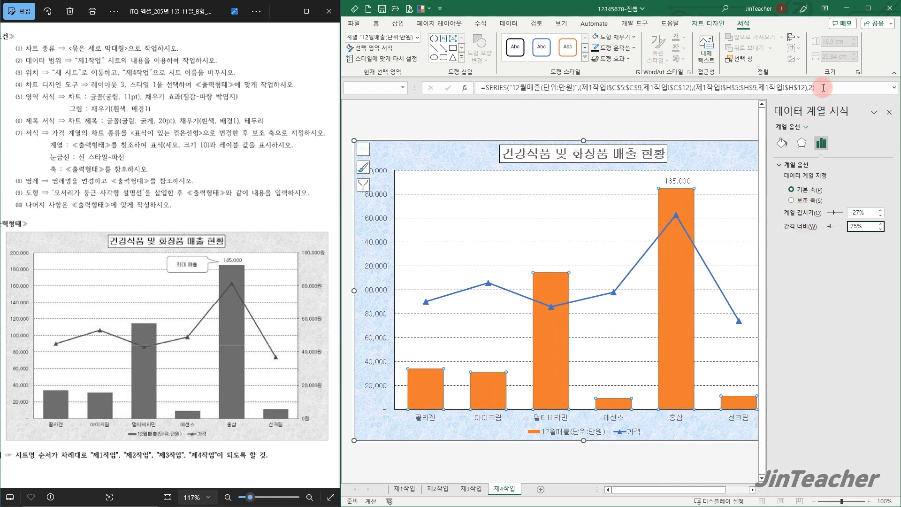
{"action": "left_click", "coordinate": [890, 111]}
{"action": "left_click", "coordinate": [775, 146]}
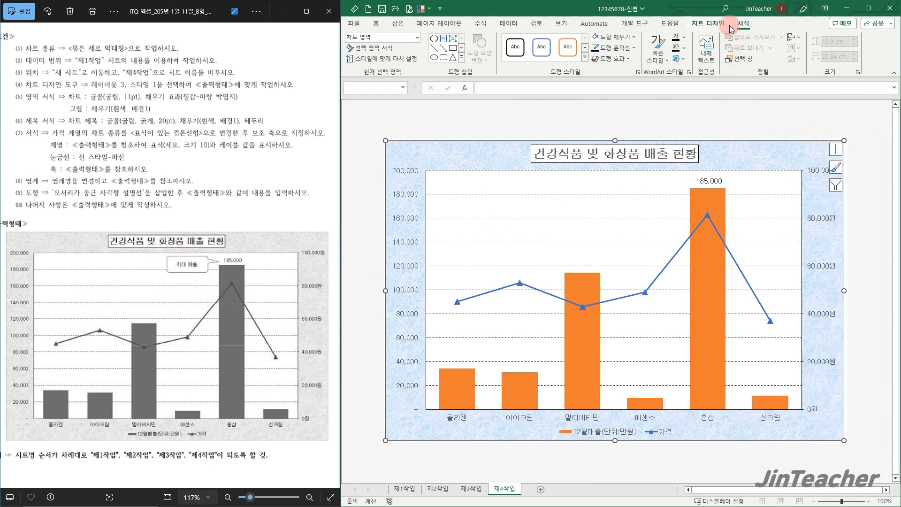
Insert a rounded-rectangle callout about 1.3 × 3.47 cm beside the 홍삼 column's data label, containing the text 최대 매출
{"action": "left_click", "coordinate": [465, 58]}
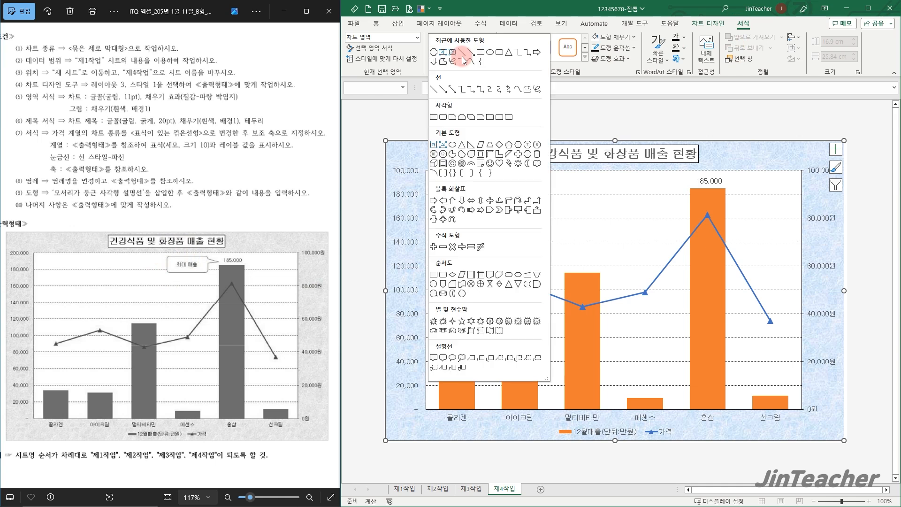
{"action": "left_click", "coordinate": [447, 360]}
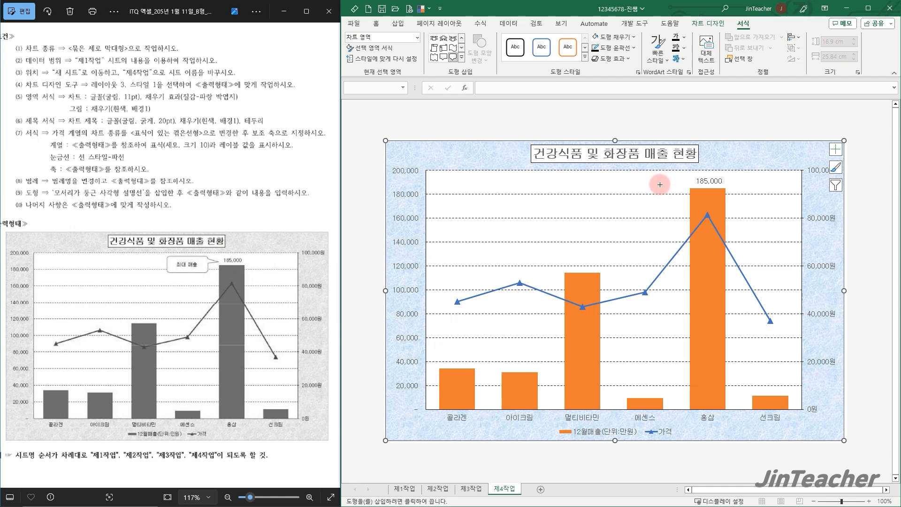
{"action": "mouse_move", "coordinate": [614, 177]}
{"action": "left_mouse_down"}
{"action": "mouse_move", "coordinate": [634, 195]}
{"action": "mouse_move", "coordinate": [675, 200]}
{"action": "left_mouse_up"}
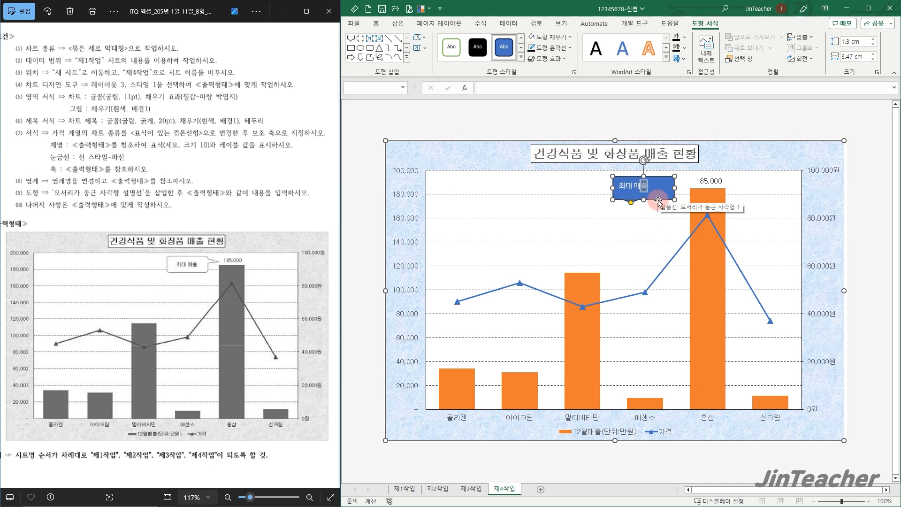
{"action": "type", "text": "최대 매출"}
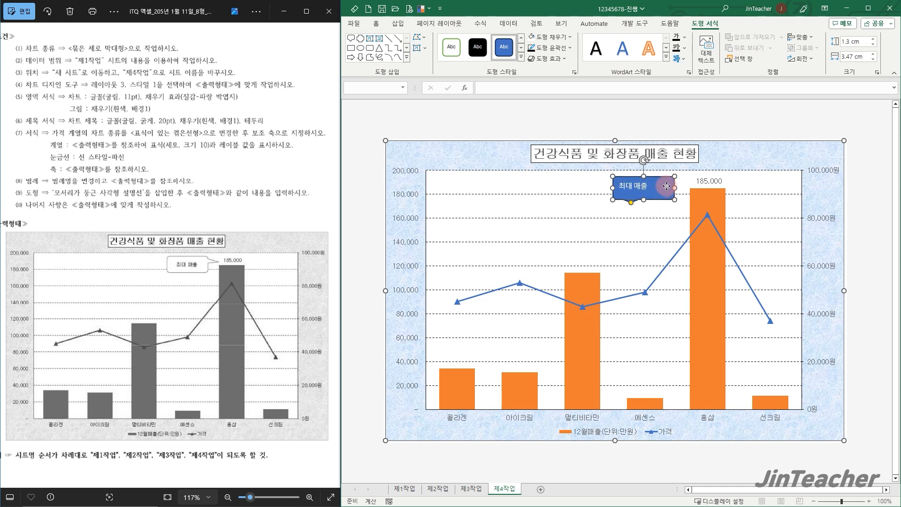
Set the callout text's font to 굴림 and its colour to black
{"action": "left_click", "coordinate": [376, 23]}
{"action": "left_click", "coordinate": [447, 40]}
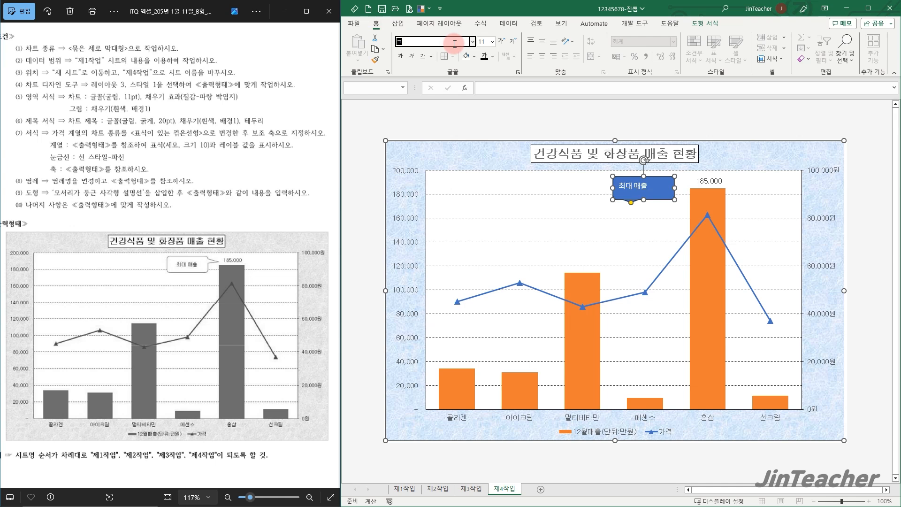
{"action": "type", "text": "굴림"}
{"action": "key", "text": "Return"}
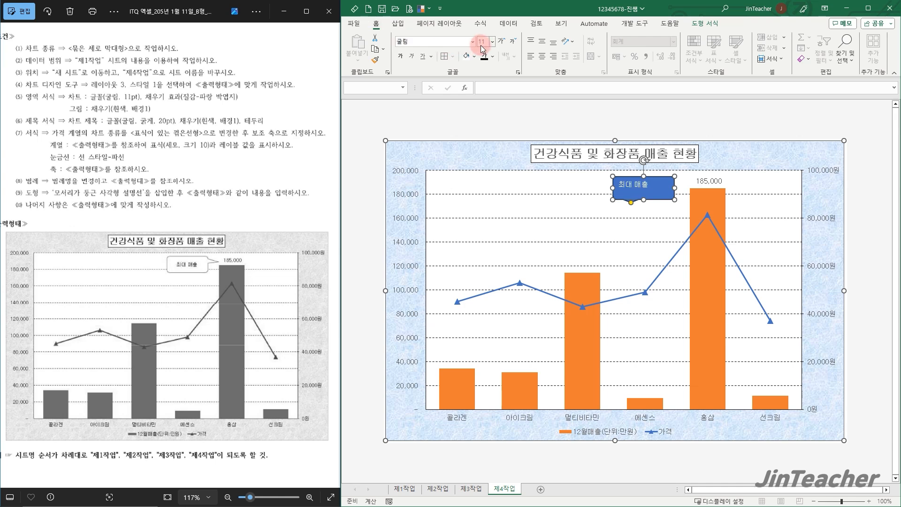
{"action": "left_click", "coordinate": [493, 57]}
{"action": "left_click", "coordinate": [492, 88]}
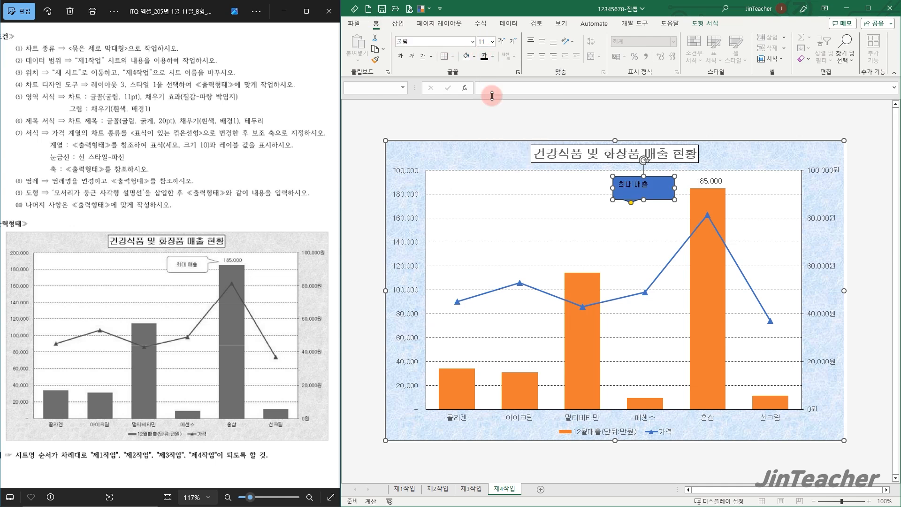
Fill the callout with white and centre its text horizontally and vertically
{"action": "left_click", "coordinate": [474, 58]}
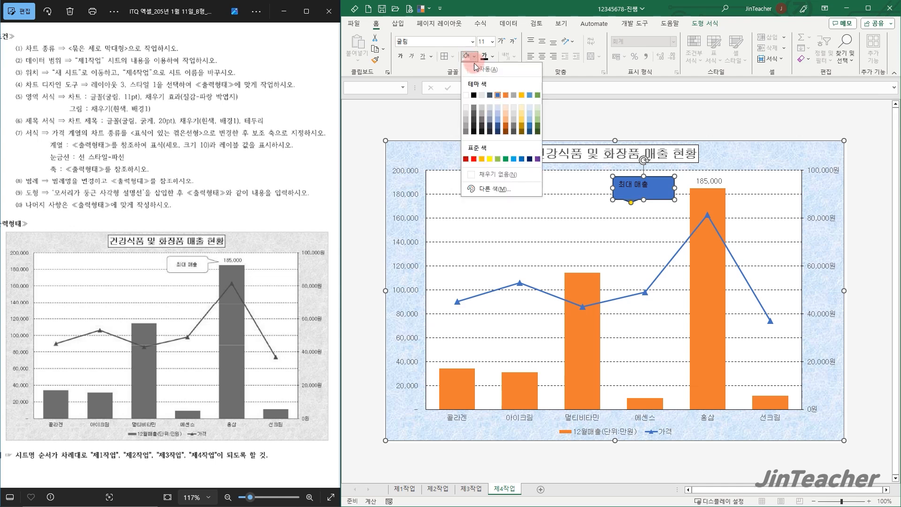
{"action": "left_click", "coordinate": [465, 94]}
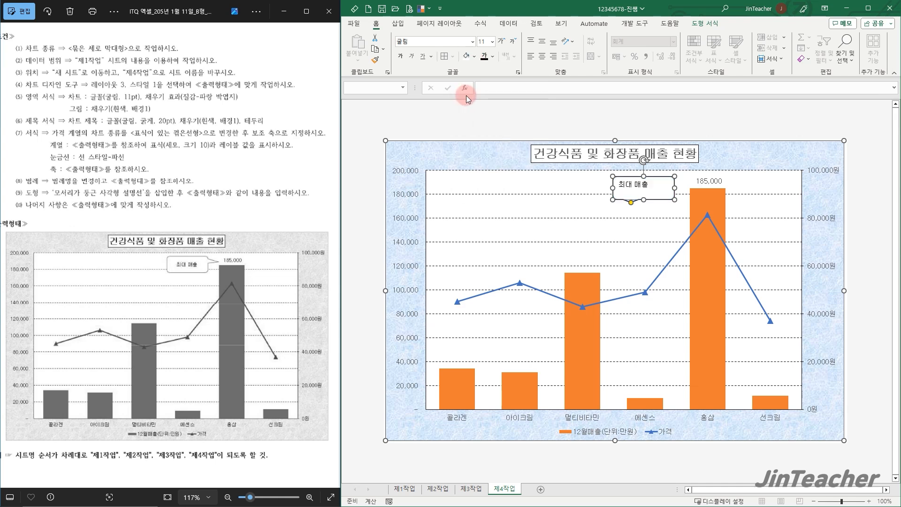
{"action": "left_click", "coordinate": [542, 41]}
{"action": "left_click", "coordinate": [543, 57]}
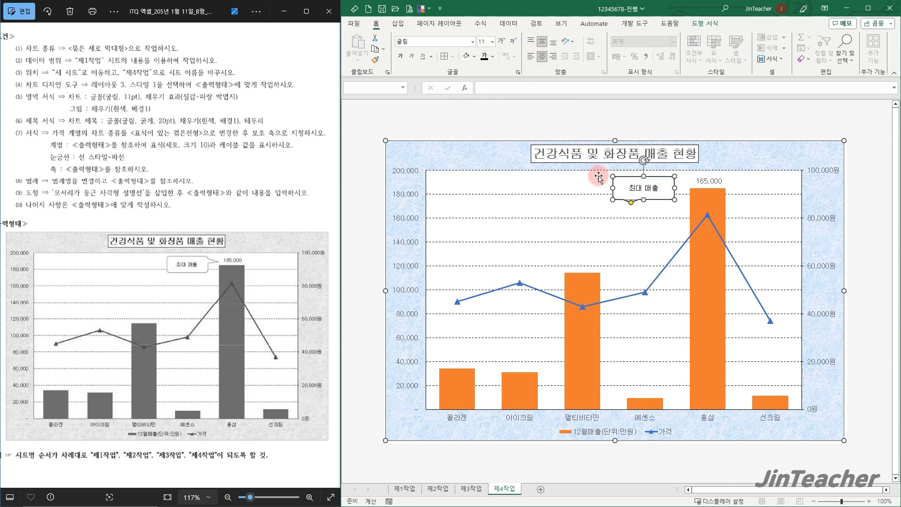
Point the callout's tail at the 홍삼 column's 185,000 label and nudge the callout slightly upward
{"action": "left_click", "coordinate": [631, 204]}
{"action": "left_click_drag", "start_coordinate": [633, 205], "coordinate": [691, 185]}
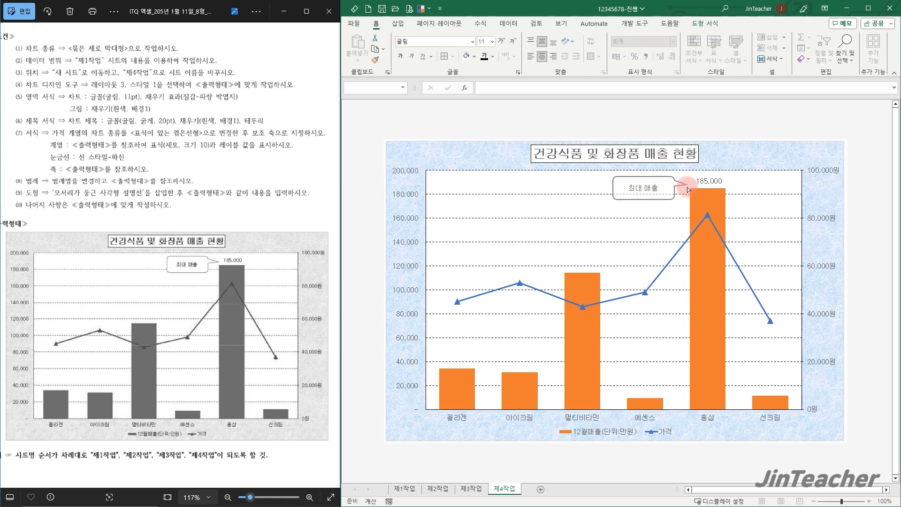
{"action": "left_click_drag", "start_coordinate": [687, 187], "coordinate": [688, 187]}
{"action": "left_click", "coordinate": [752, 151]}
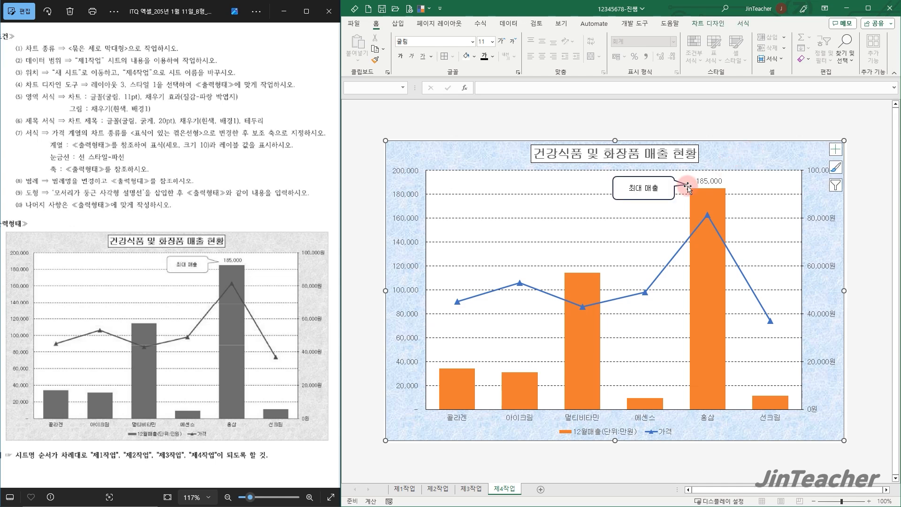
{"action": "left_click", "coordinate": [664, 182]}
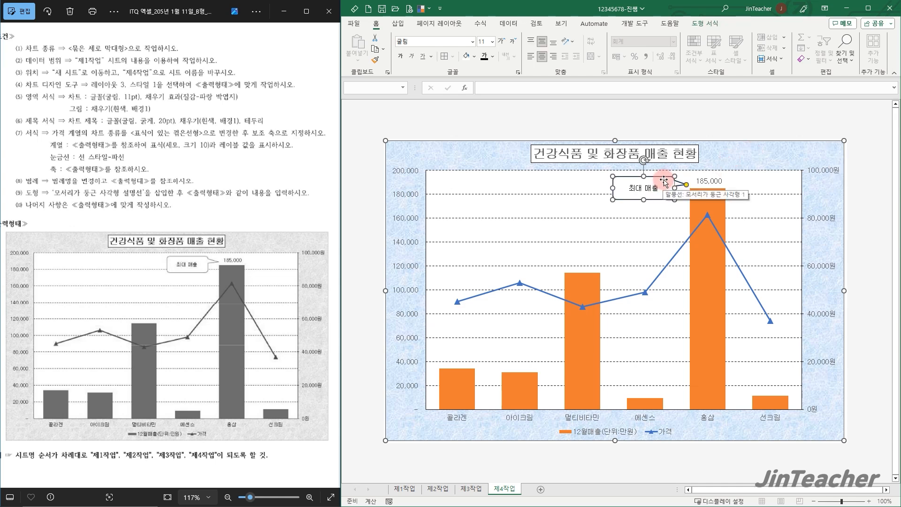
{"action": "left_click_drag", "start_coordinate": [664, 179], "coordinate": [665, 178]}
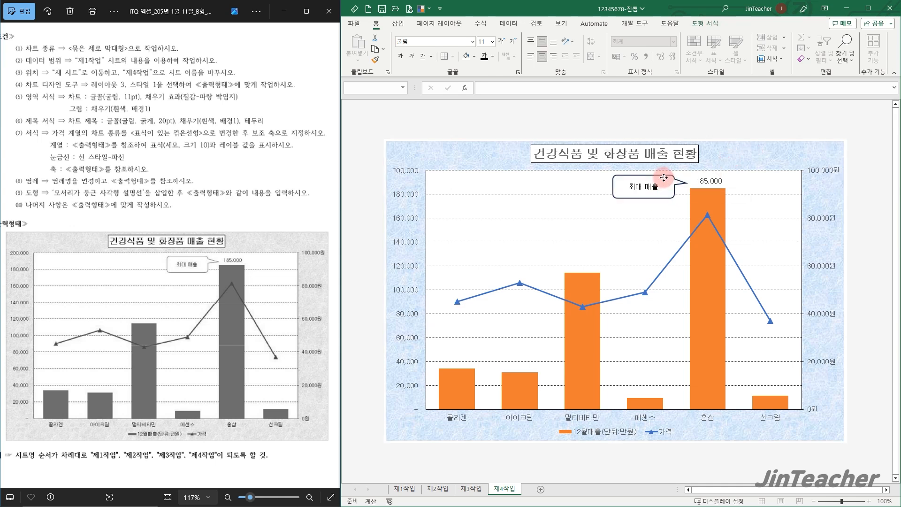
{"action": "left_click", "coordinate": [734, 148]}
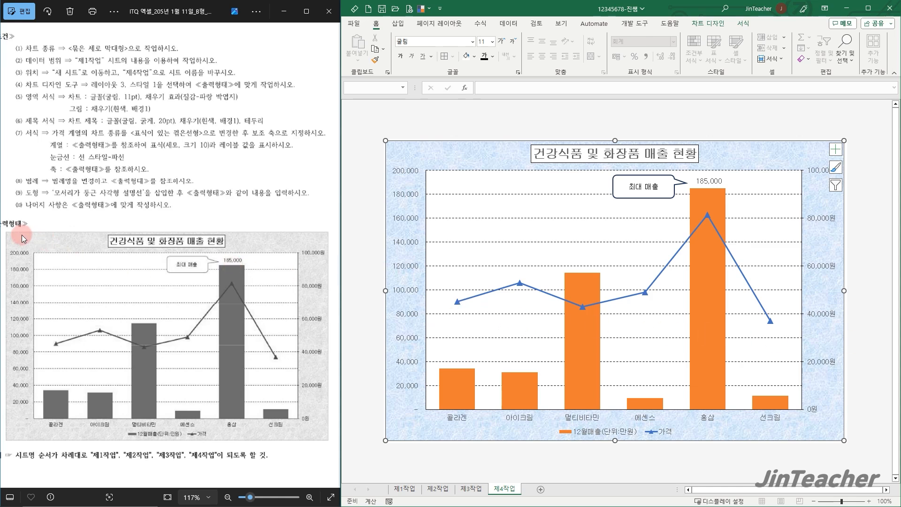
Bring up the 제1작업 page of the exam paper at its function conditions and switch the workbook to the 제1작업 sheet
{"action": "left_click", "coordinate": [8, 255]}
{"action": "left_click", "coordinate": [7, 255]}
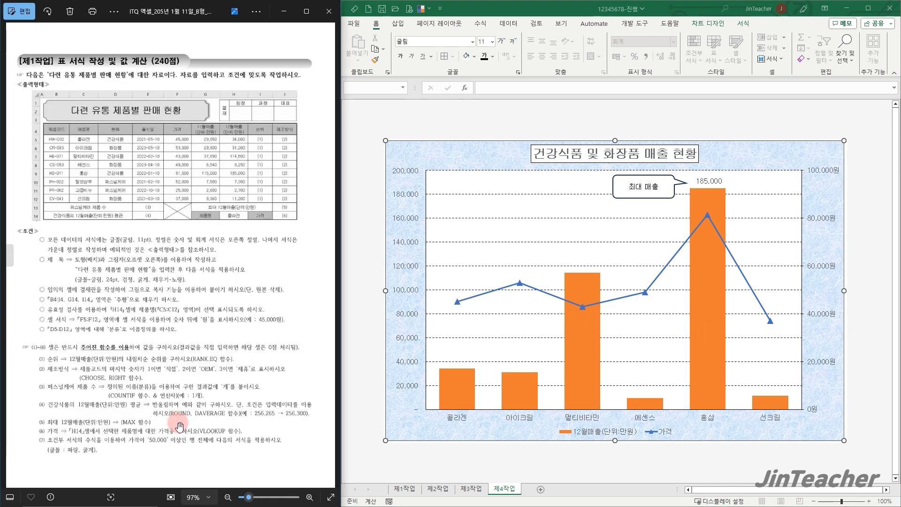
{"action": "scroll", "coordinate": [179, 426], "scroll_direction": "up", "scroll_amount": 1}
{"action": "scroll", "coordinate": [225, 355], "scroll_direction": "down", "scroll_amount": 1}
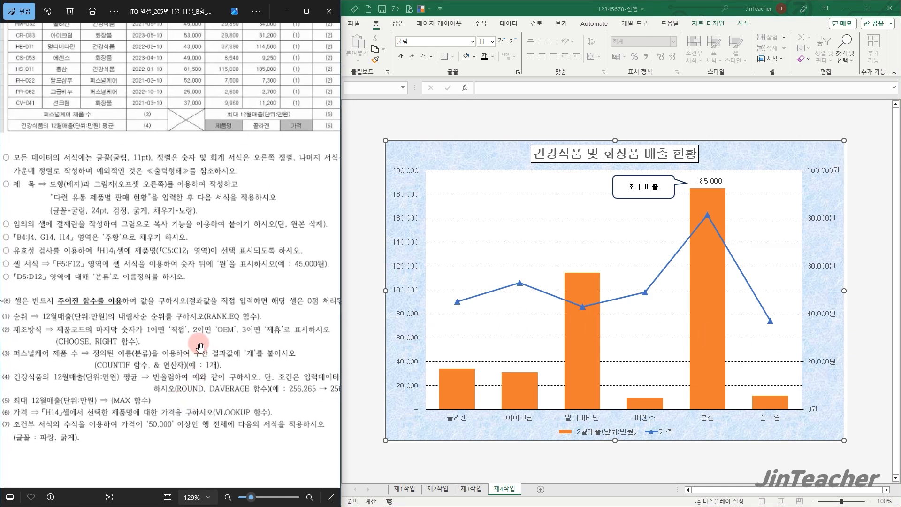
{"action": "left_click_drag", "start_coordinate": [225, 356], "coordinate": [213, 355]}
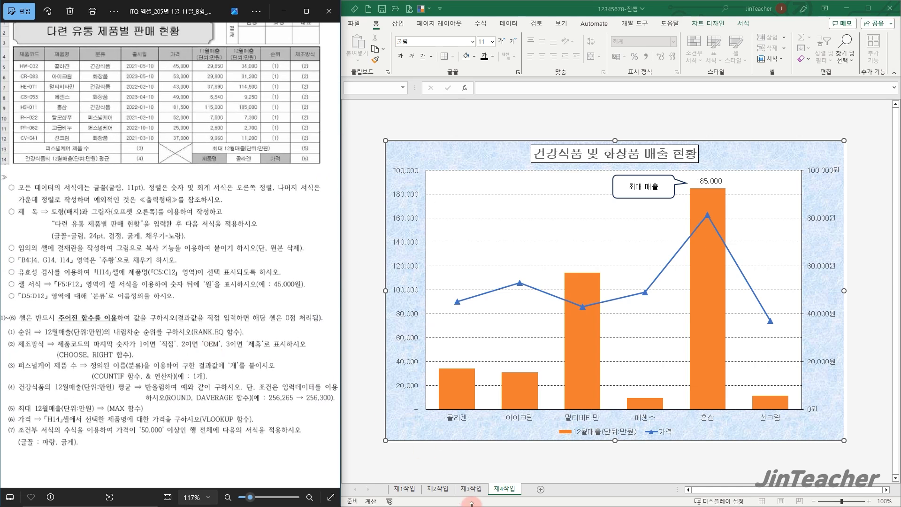
{"action": "left_click", "coordinate": [414, 492]}
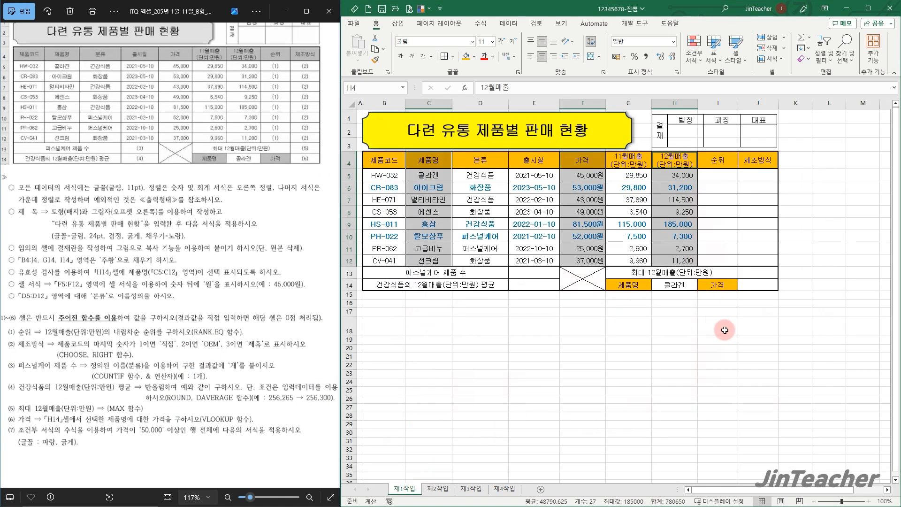
{"action": "left_click", "coordinate": [784, 330]}
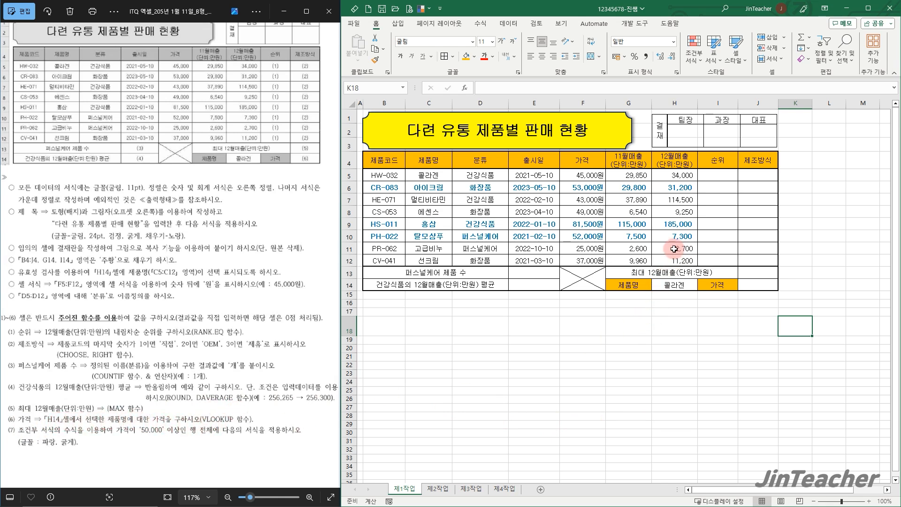
Insert the VLOOKUP function in J14, the cell for the selected product's 가격
{"action": "left_click_drag", "start_coordinate": [429, 175], "coordinate": [583, 261]}
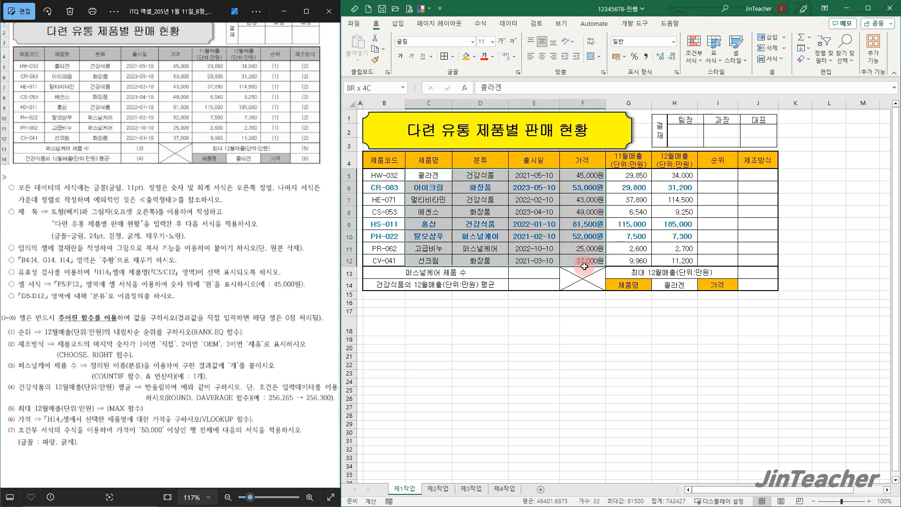
{"action": "left_click", "coordinate": [756, 284]}
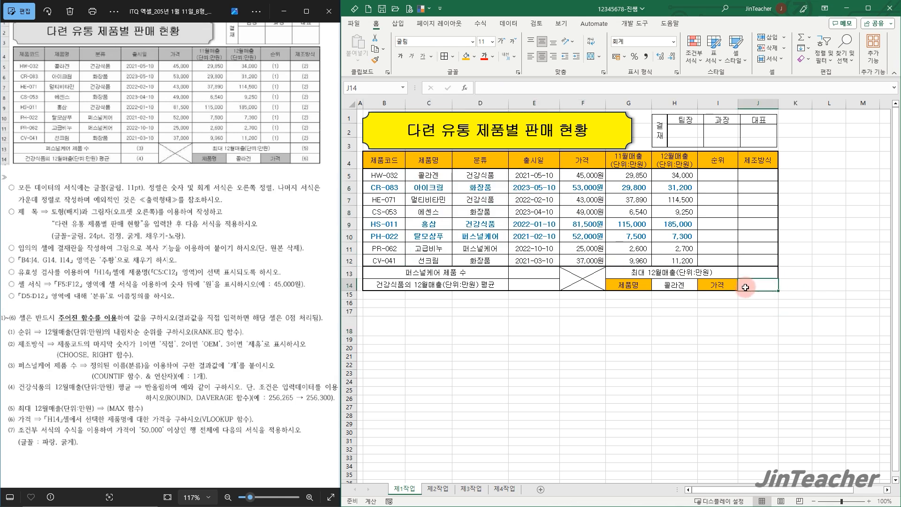
{"action": "left_click", "coordinate": [468, 88]}
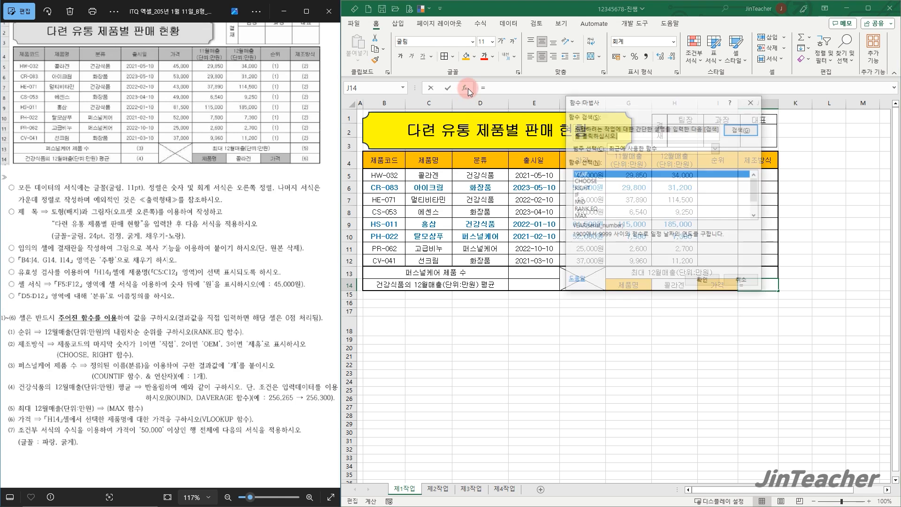
{"action": "left_click", "coordinate": [658, 148]}
{"action": "left_click", "coordinate": [625, 165]}
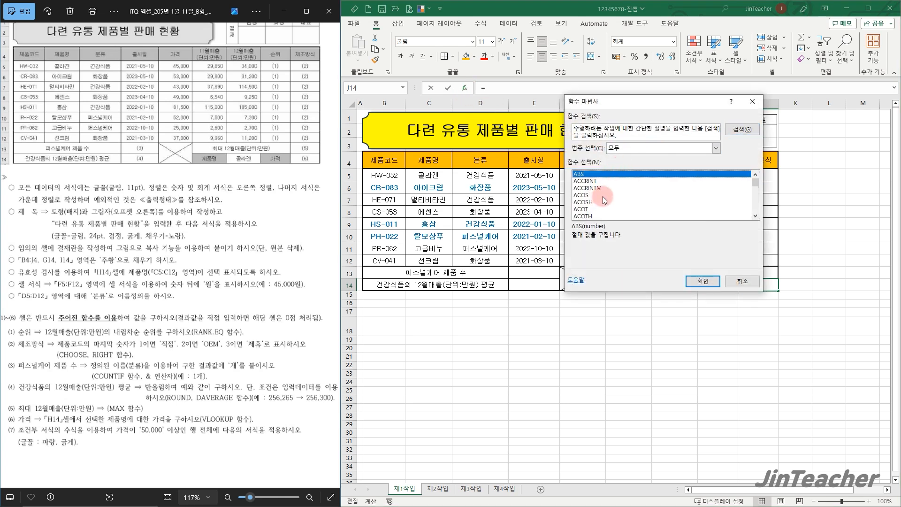
{"action": "left_click", "coordinate": [603, 195]}
{"action": "key", "text": "v"}
{"action": "scroll", "coordinate": [603, 197], "scroll_direction": "down", "scroll_amount": 3}
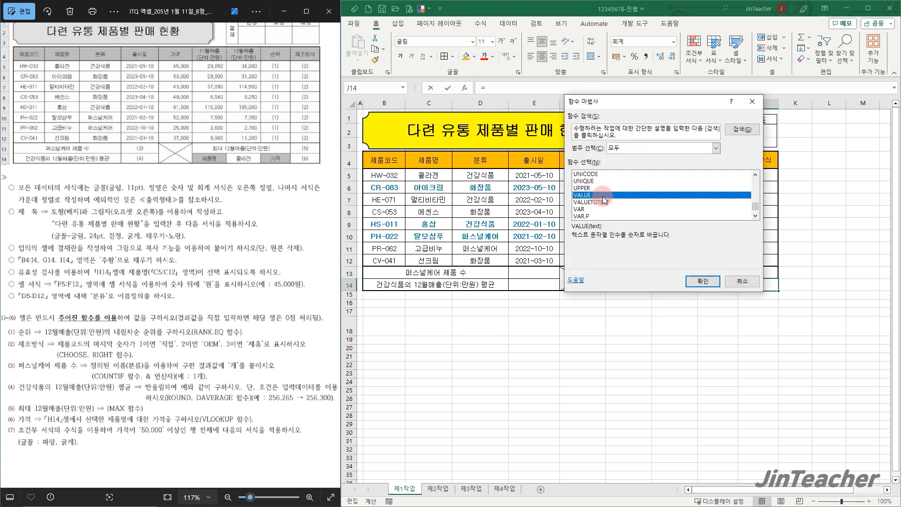
{"action": "left_click", "coordinate": [591, 216]}
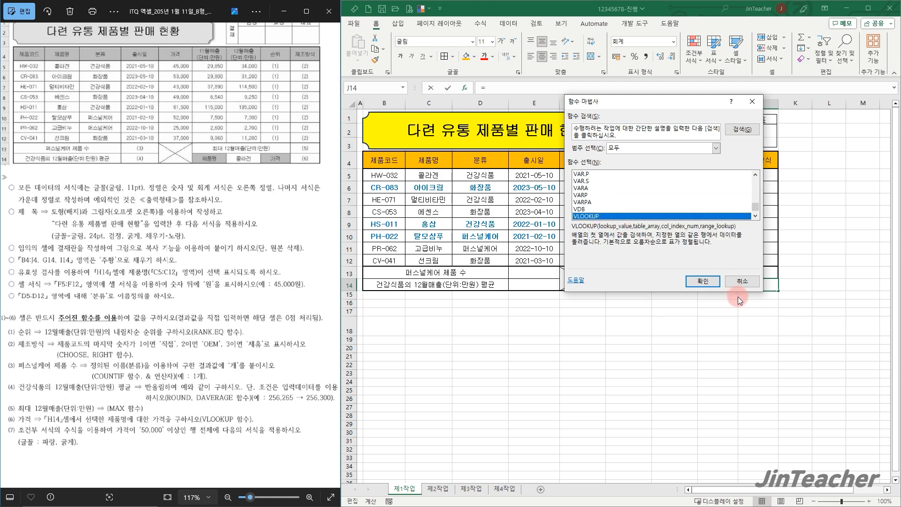
{"action": "left_click", "coordinate": [707, 281]}
Make the J14 VLOOKUP find H14 in C5:F12 and return column 4 with match type 0, then check it against the 콜라겐 row
{"action": "left_click_drag", "start_coordinate": [659, 244], "coordinate": [255, 260]}
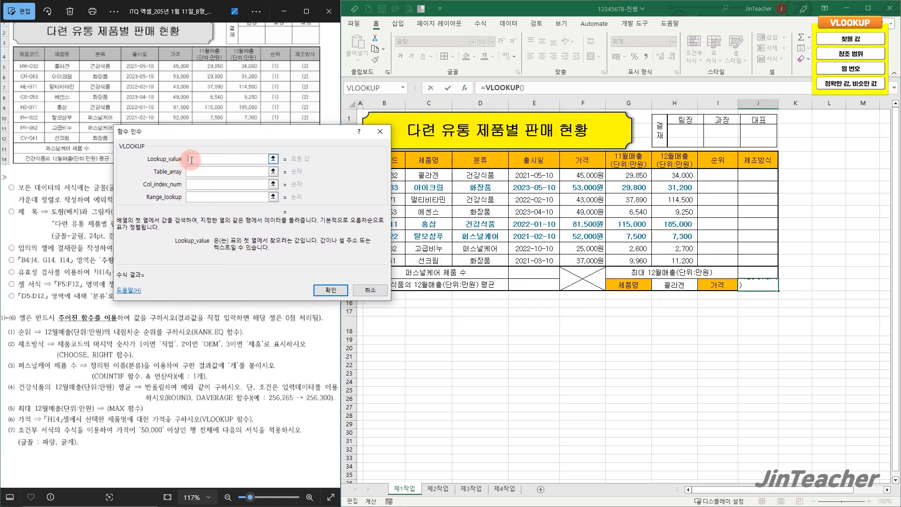
{"action": "left_click", "coordinate": [676, 284]}
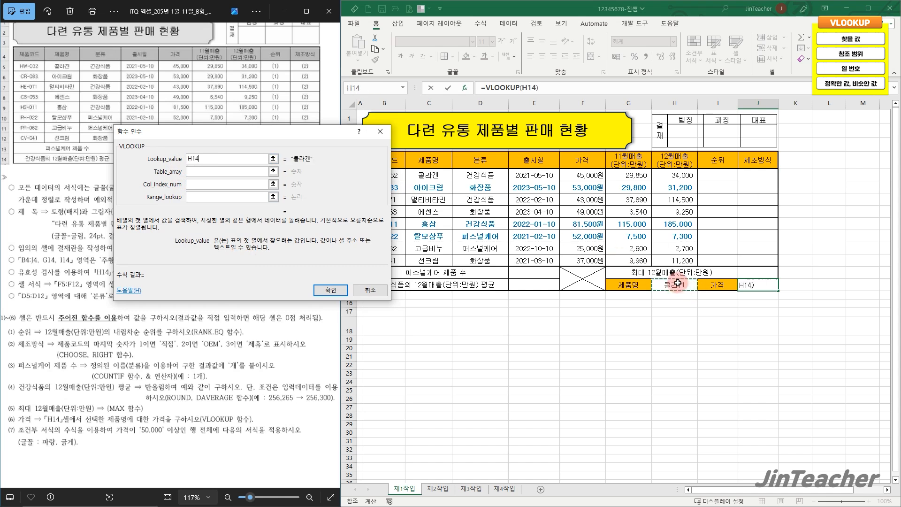
{"action": "left_click", "coordinate": [240, 172]}
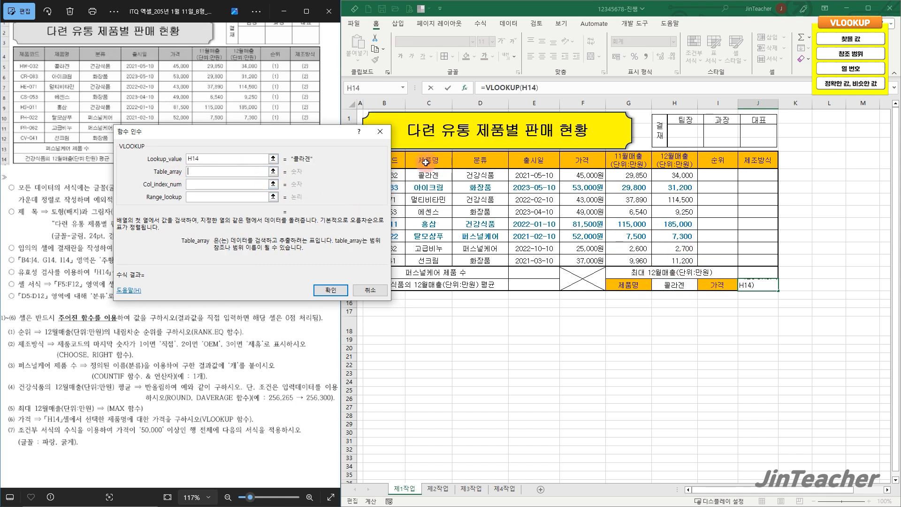
{"action": "left_click_drag", "start_coordinate": [422, 170], "coordinate": [585, 255]}
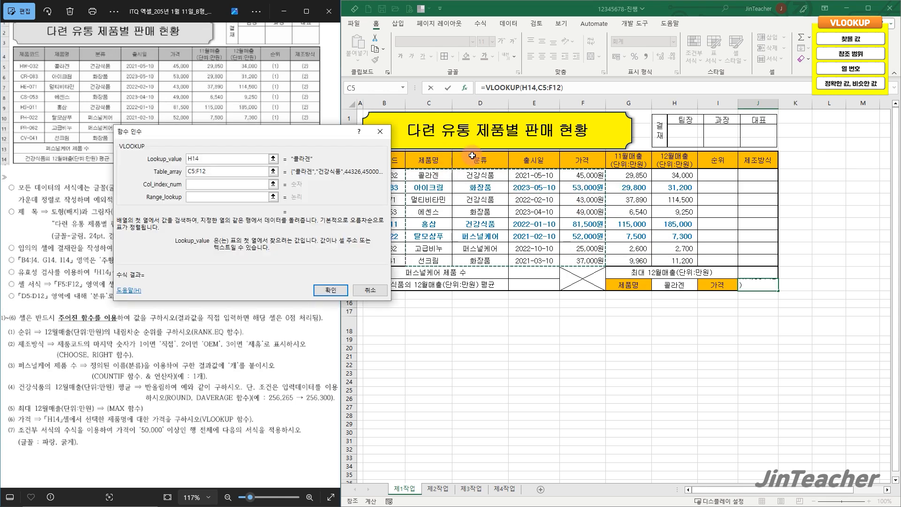
{"action": "left_click", "coordinate": [205, 185]}
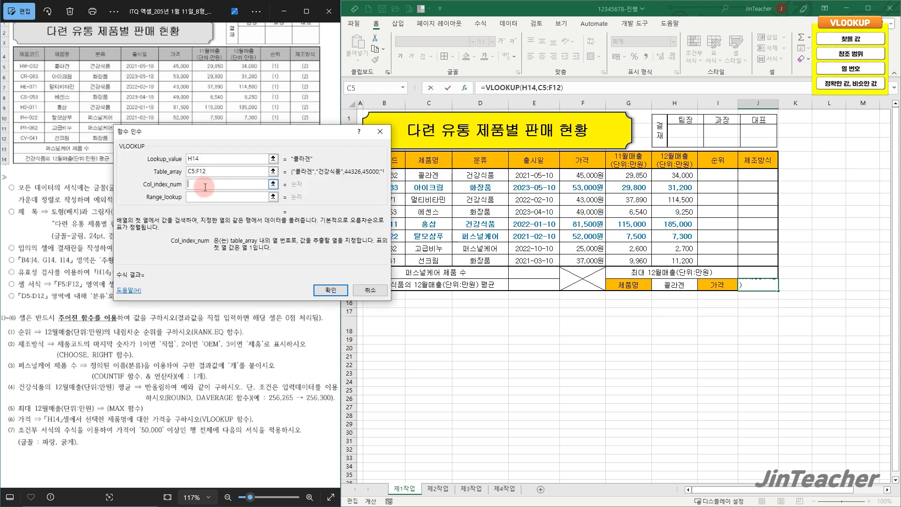
{"action": "left_click", "coordinate": [206, 196]}
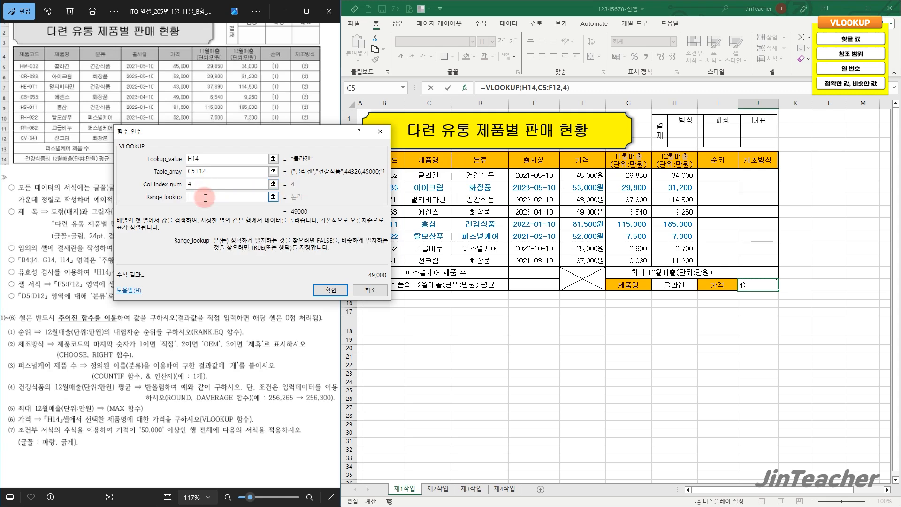
{"action": "type", "text": "0"}
{"action": "left_click", "coordinate": [331, 289]}
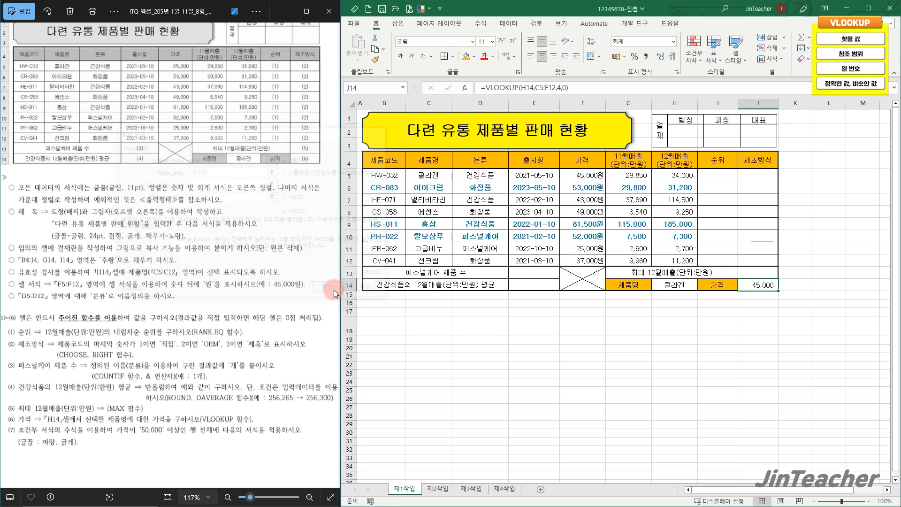
{"action": "left_click_drag", "start_coordinate": [425, 175], "coordinate": [580, 175]}
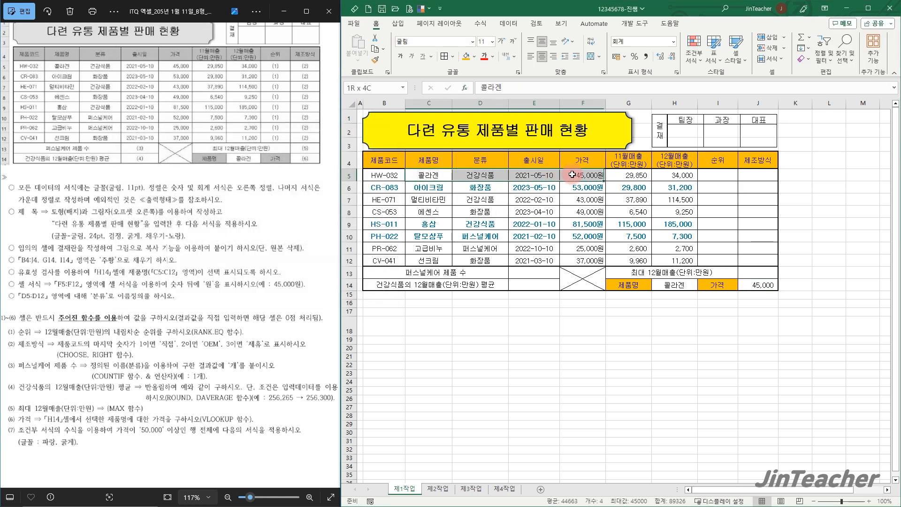
{"action": "left_click", "coordinate": [752, 285]}
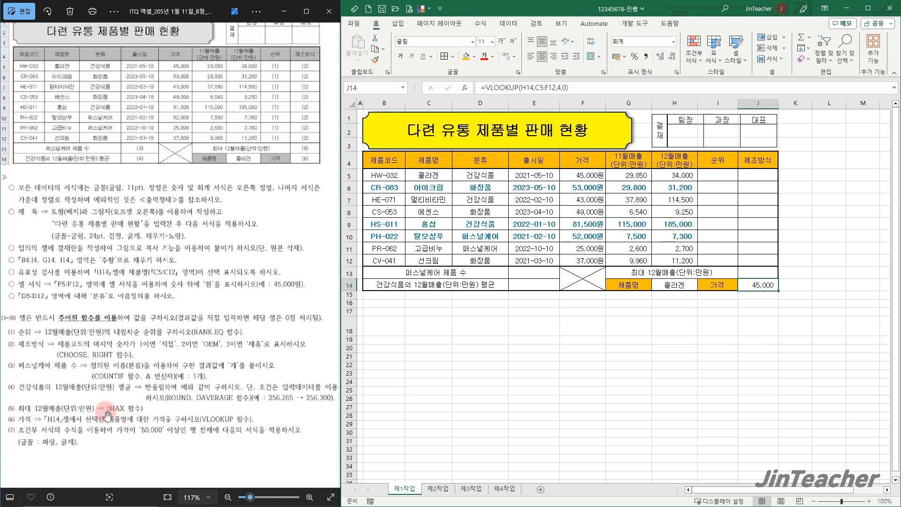
Calculate the 최대 12월매출 in J13 with the MAX function over H5:H12
{"action": "left_click_drag", "start_coordinate": [680, 175], "coordinate": [679, 257]}
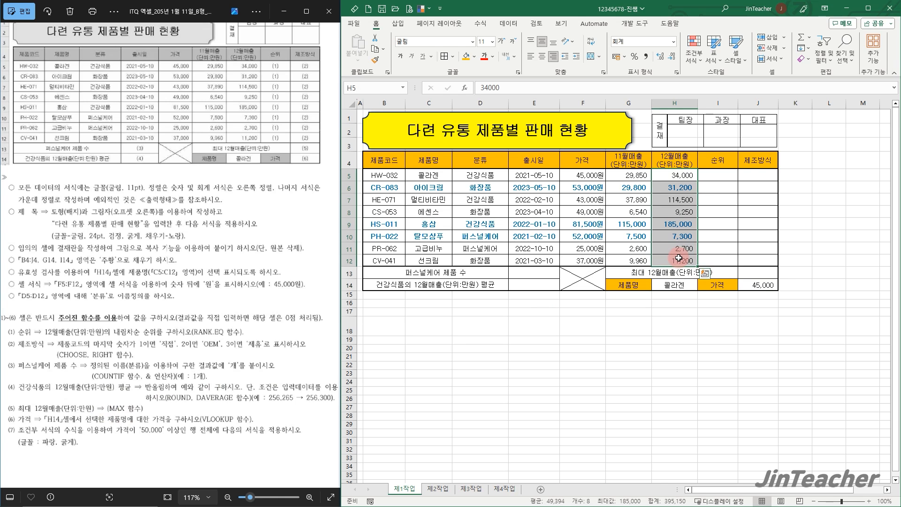
{"action": "left_click", "coordinate": [750, 272]}
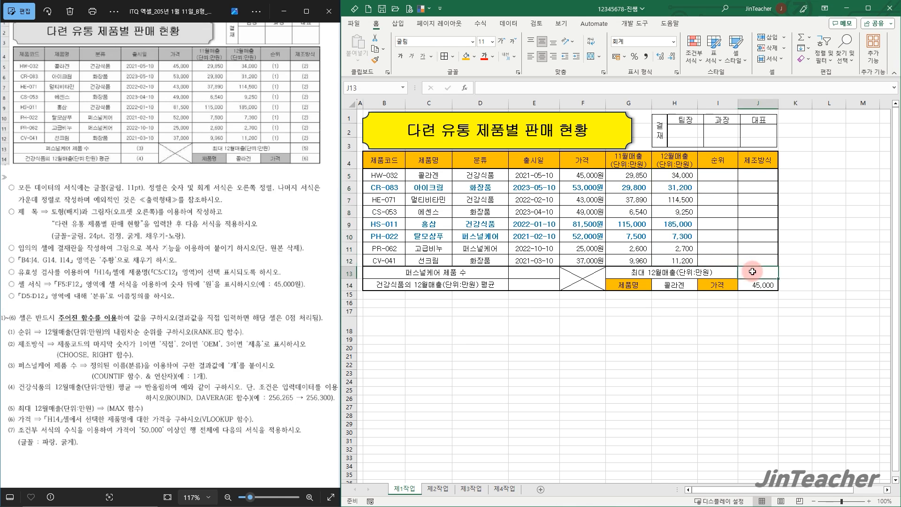
{"action": "left_click", "coordinate": [465, 87]}
{"action": "left_click", "coordinate": [227, 229]}
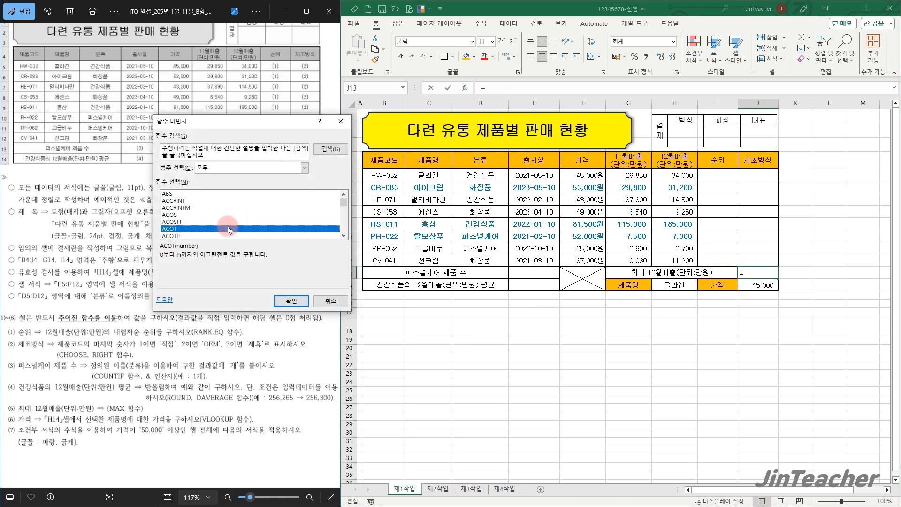
{"action": "type", "text": "max"}
{"action": "left_click", "coordinate": [290, 298]}
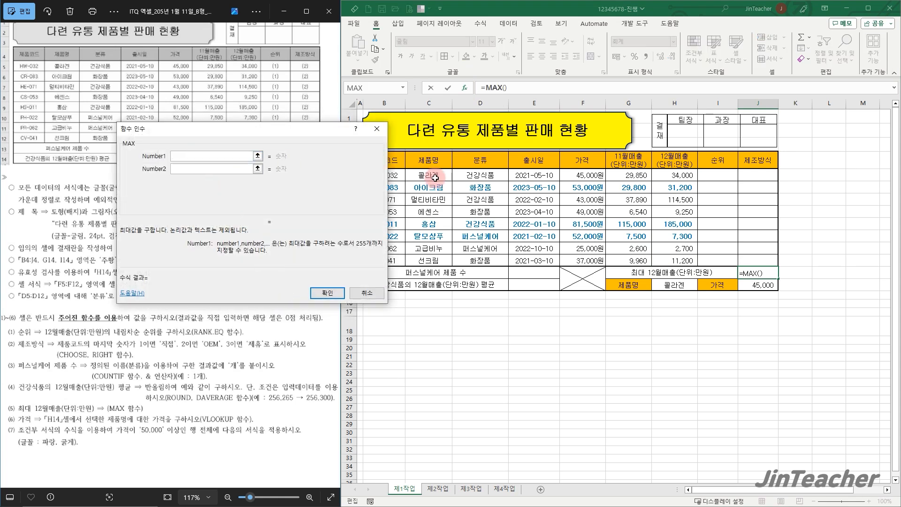
{"action": "left_click_drag", "start_coordinate": [687, 174], "coordinate": [679, 260]}
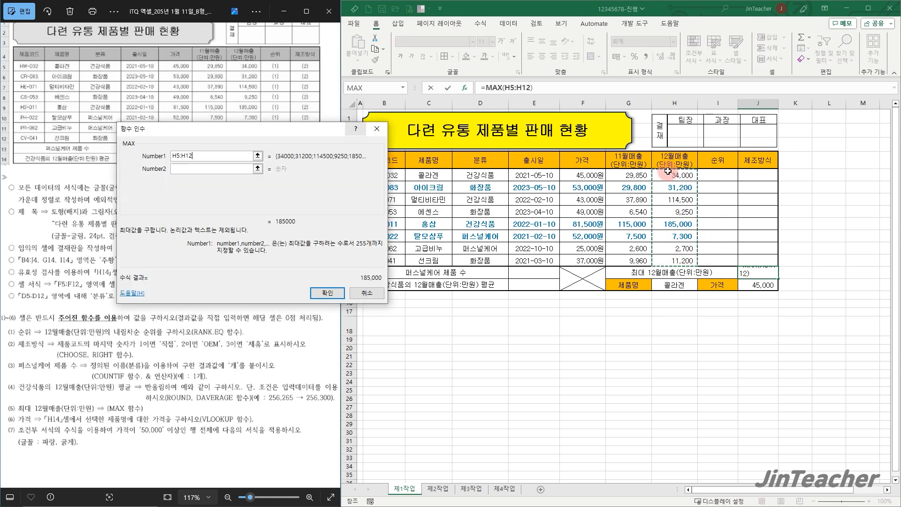
{"action": "left_click", "coordinate": [327, 293]}
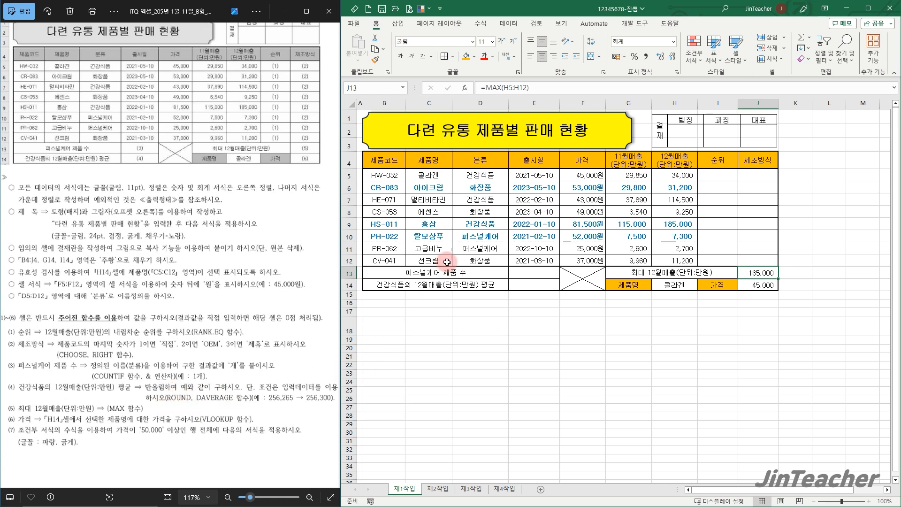
Insert the DAVERAGE function in E14, the cell for the 건강식품 12월매출 average
{"action": "left_click", "coordinate": [472, 156]}
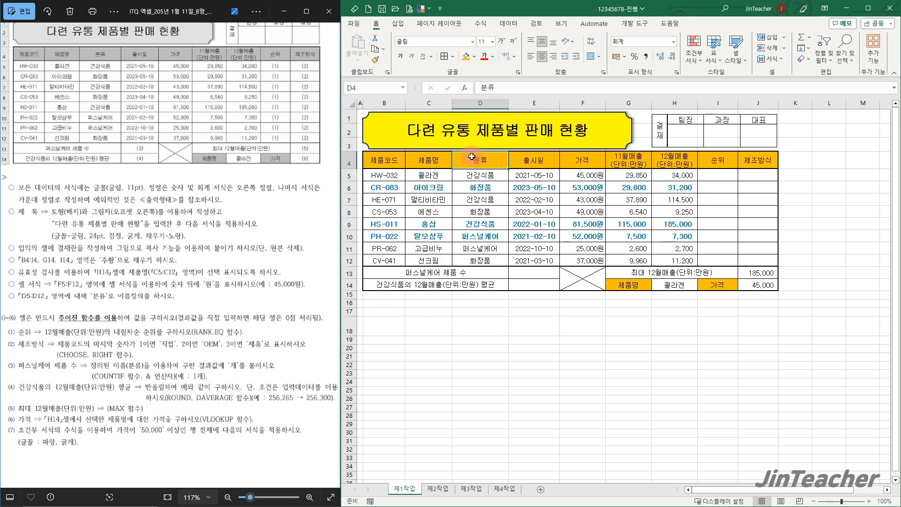
{"action": "left_click_drag", "start_coordinate": [492, 156], "coordinate": [678, 264]}
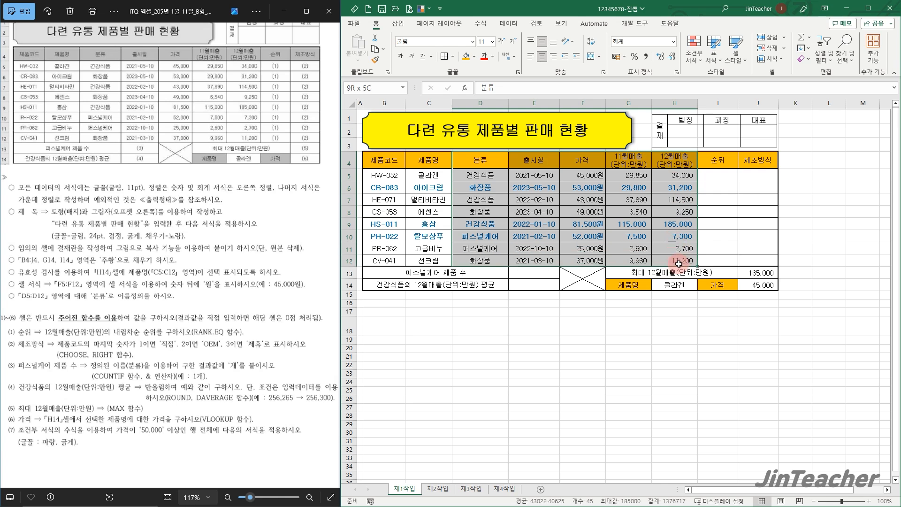
{"action": "left_click", "coordinate": [539, 285]}
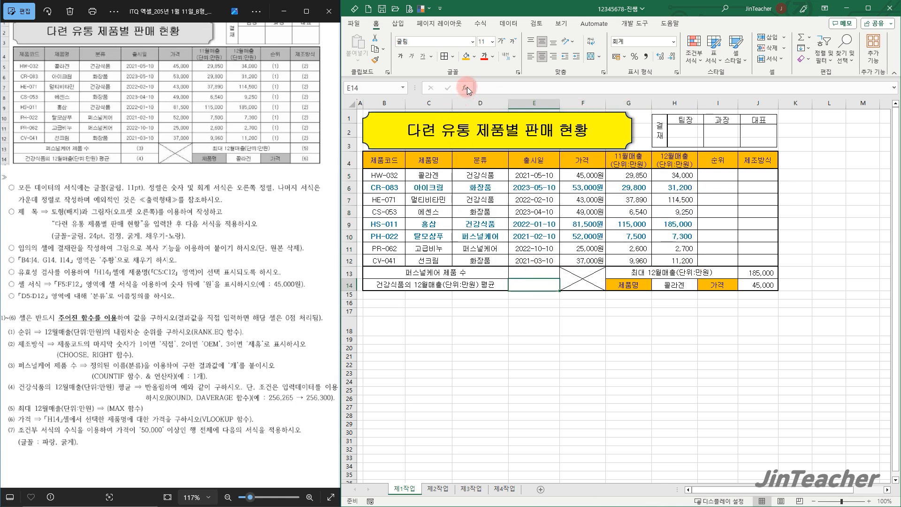
{"action": "left_click", "coordinate": [467, 87]}
{"action": "left_click", "coordinate": [288, 216]}
{"action": "key", "text": "d"}
{"action": "scroll", "coordinate": [238, 219], "scroll_direction": "down", "scroll_amount": 1}
{"action": "left_click", "coordinate": [181, 230]}
{"action": "left_click", "coordinate": [285, 297]}
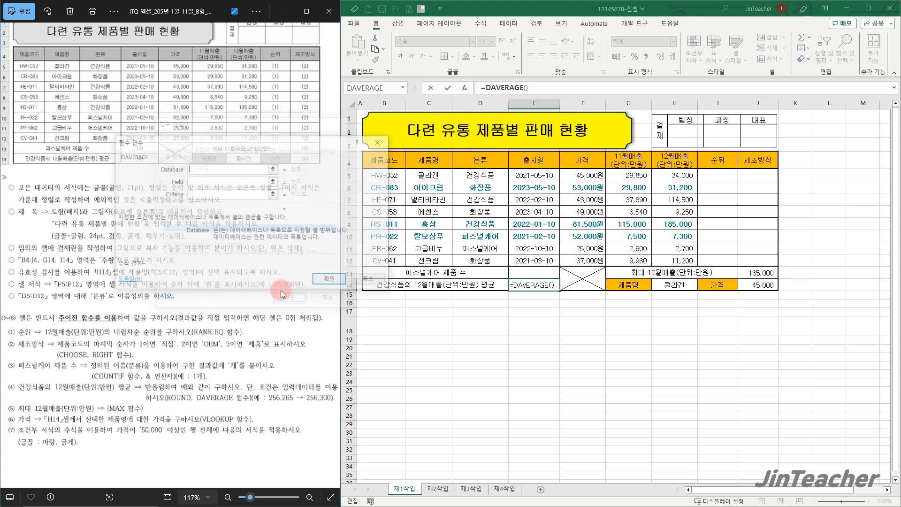
Give E14's DAVERAGE the database D4:H12, field 5 and criteria D4:D5
{"action": "left_click_drag", "start_coordinate": [465, 159], "coordinate": [662, 261]}
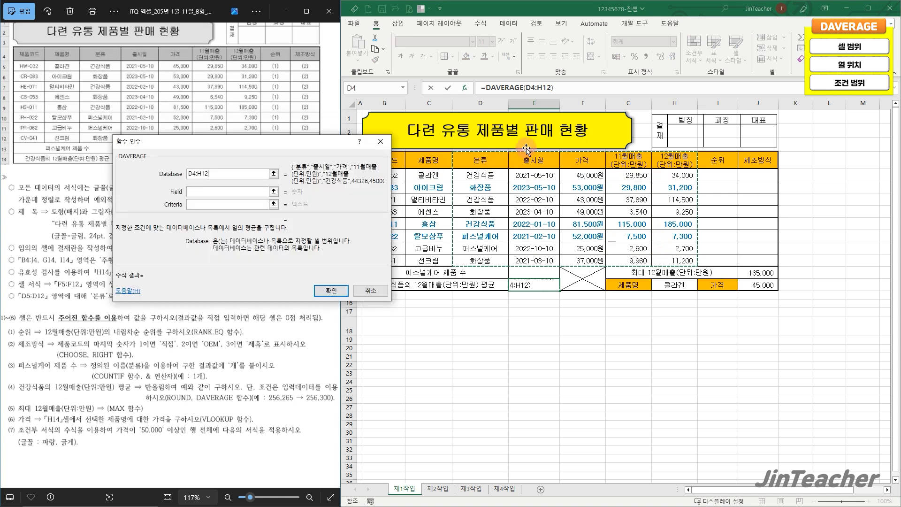
{"action": "left_click", "coordinate": [230, 195]}
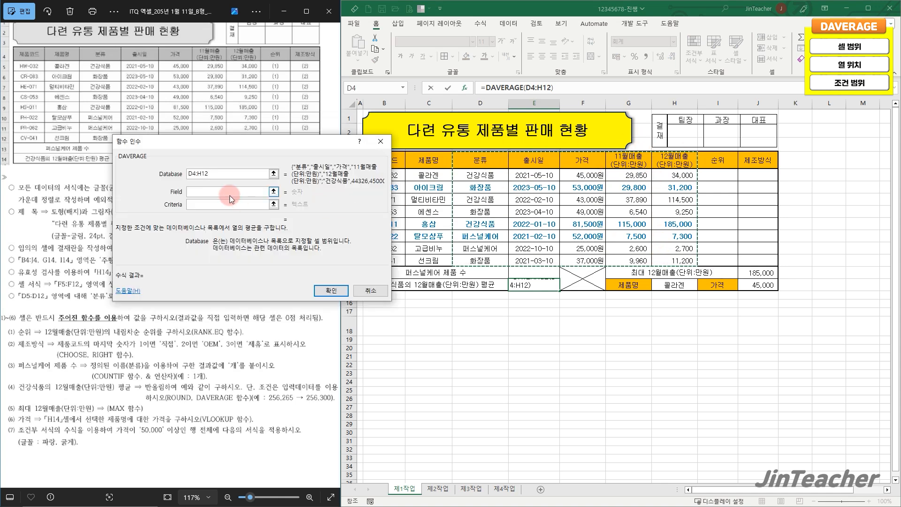
{"action": "type", "text": "5"}
{"action": "left_click", "coordinate": [210, 205]}
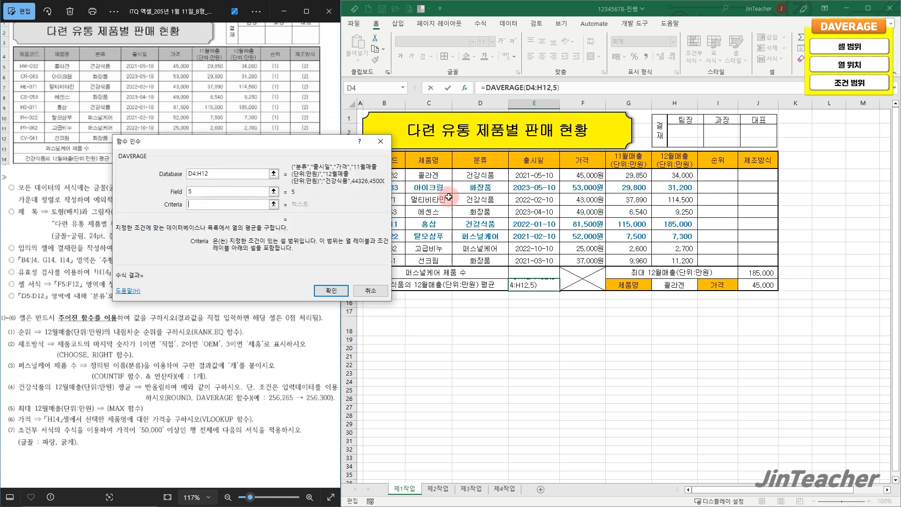
{"action": "left_click_drag", "start_coordinate": [479, 160], "coordinate": [478, 175]}
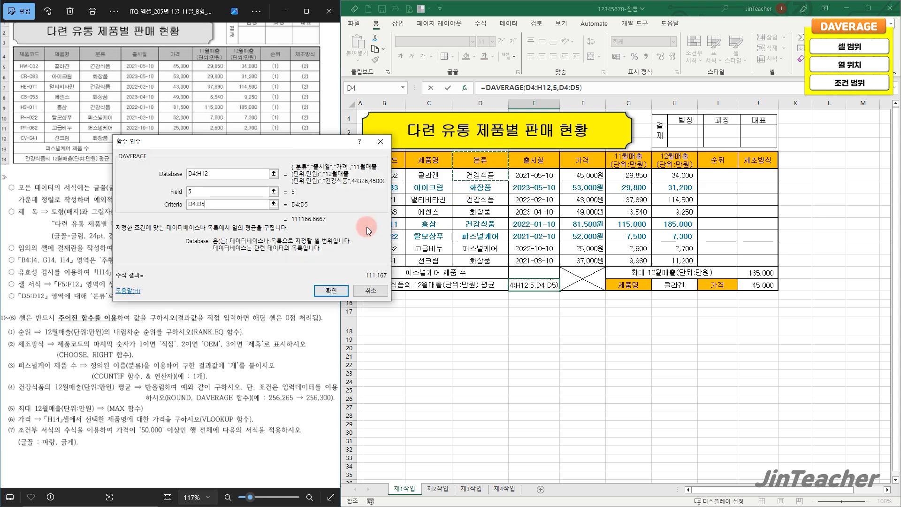
{"action": "left_click", "coordinate": [331, 290]}
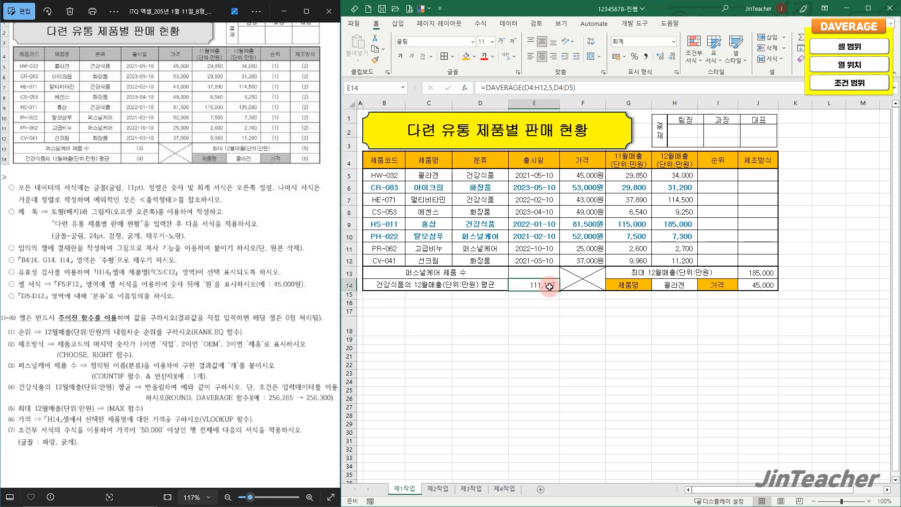
Cut the DAVERAGE expression after the equals sign in E14 and insert the ROUND function in its place
{"action": "left_click_drag", "start_coordinate": [486, 87], "coordinate": [627, 87]}
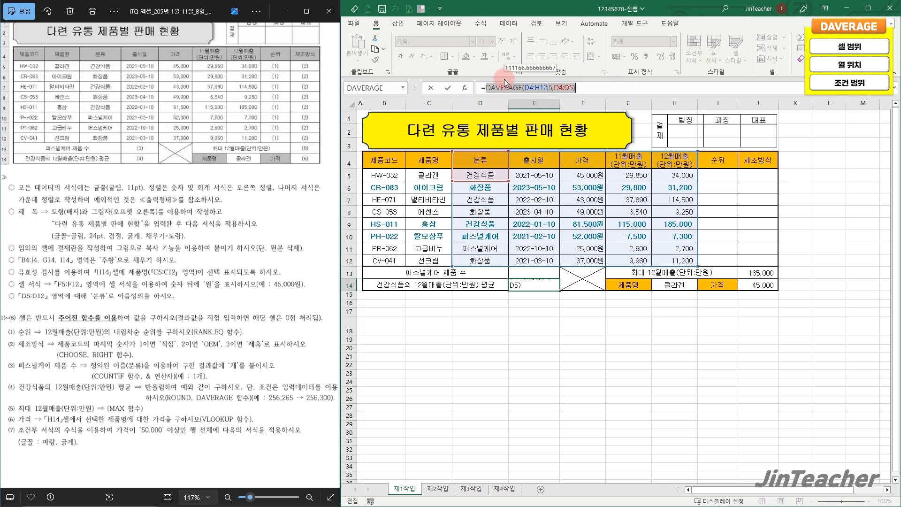
{"action": "left_click", "coordinate": [379, 38]}
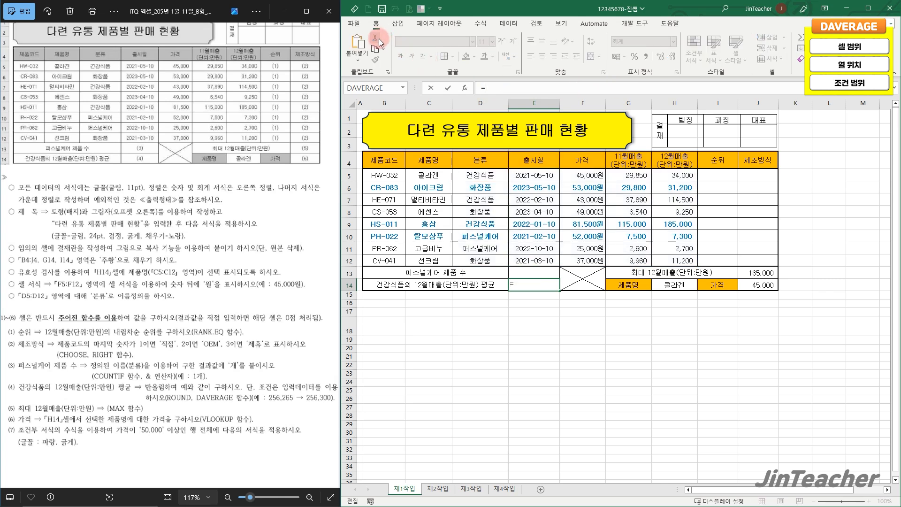
{"action": "left_click", "coordinate": [464, 87]}
{"action": "left_click", "coordinate": [265, 223]}
{"action": "key", "text": "r"}
{"action": "scroll", "coordinate": [265, 223], "scroll_direction": "down", "scroll_amount": 3}
{"action": "scroll", "coordinate": [228, 229], "scroll_direction": "down", "scroll_amount": 3}
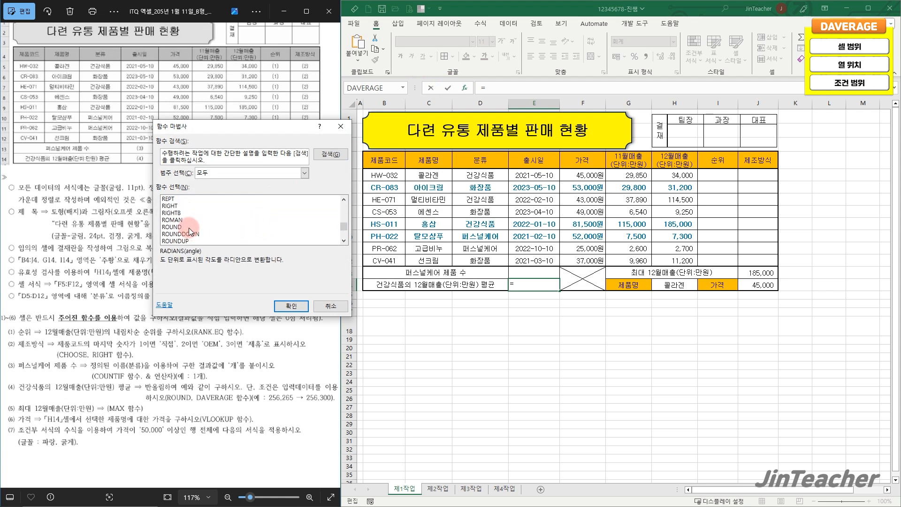
{"action": "left_click", "coordinate": [189, 227]}
{"action": "left_click", "coordinate": [291, 306]}
Complete E14's ROUND with the cut DAVERAGE(D4:H12,5,D4:D5) as its number and -2 as the number of digits
{"action": "type", "text": "DAVERAGE(D4:H12,5,D4:D5)"}
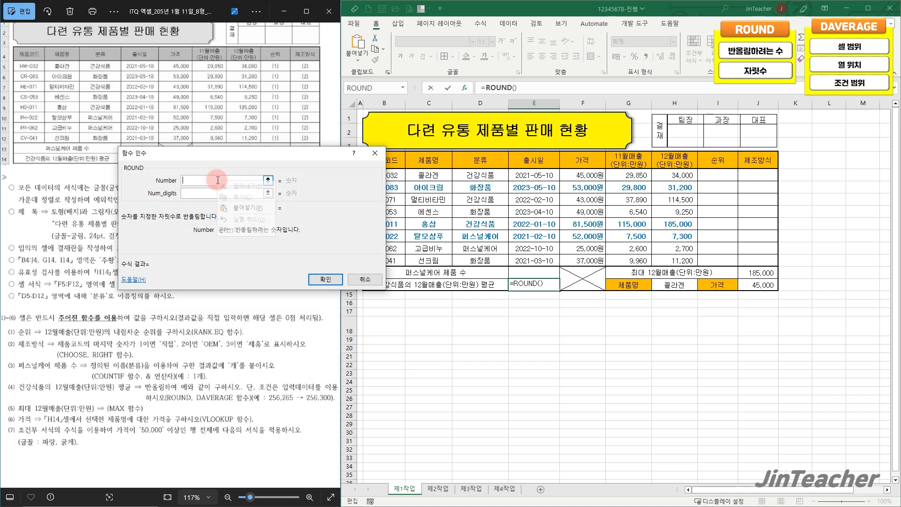
{"action": "left_click", "coordinate": [208, 193]}
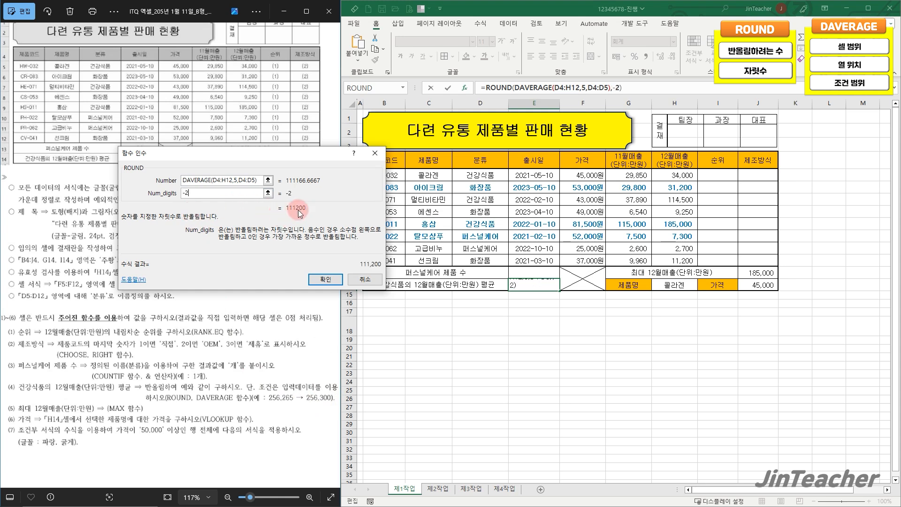
{"action": "left_click", "coordinate": [327, 280]}
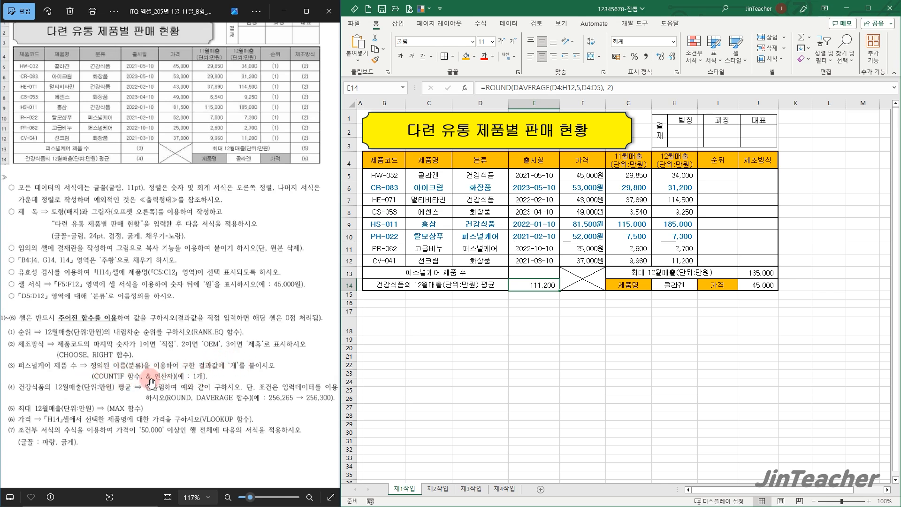
Check the named range 분류 on D5:D12 and insert the COUNTIF function in E13, the 퍼스널케어 제품 수 cell
{"action": "left_click", "coordinate": [523, 274]}
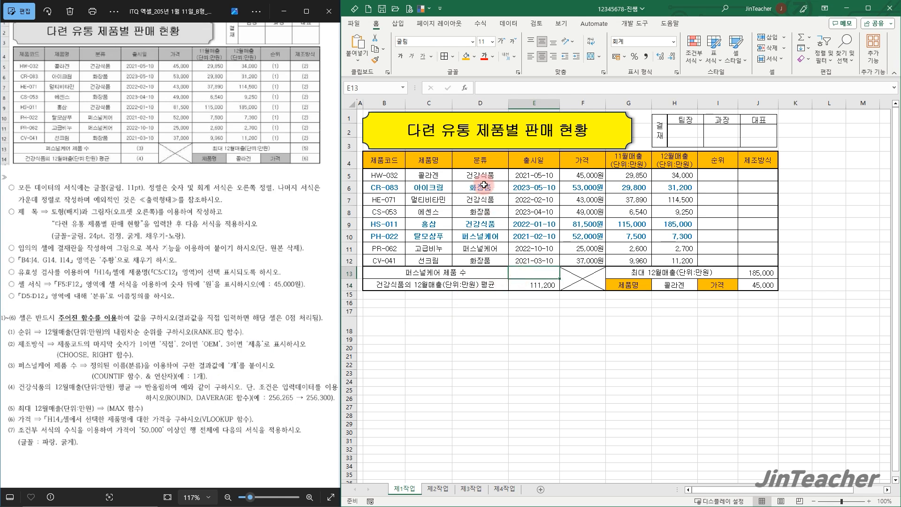
{"action": "left_click_drag", "start_coordinate": [486, 174], "coordinate": [480, 261]}
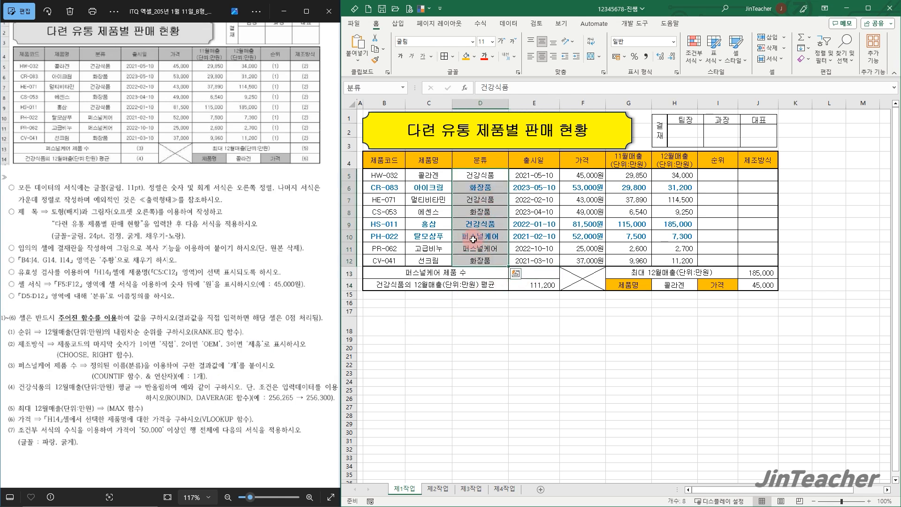
{"action": "left_click", "coordinate": [547, 273]}
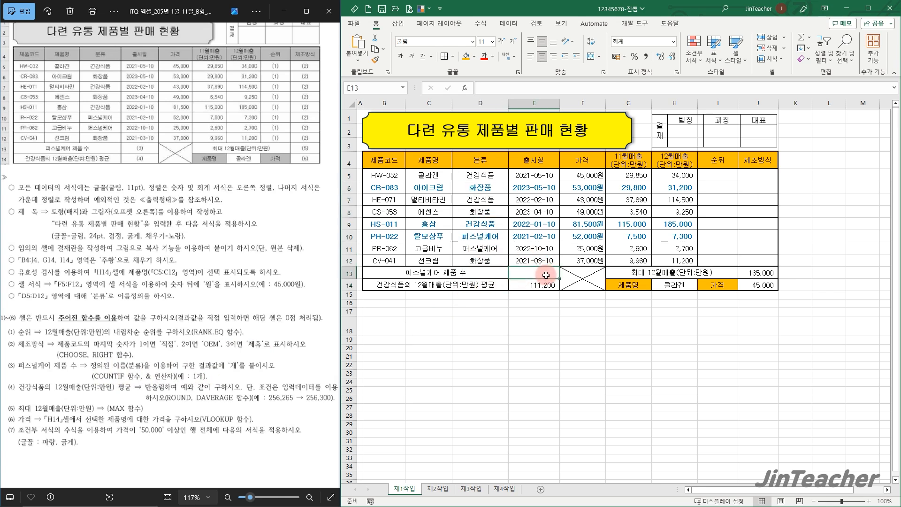
{"action": "left_click", "coordinate": [467, 91]}
{"action": "left_click", "coordinate": [291, 226]}
{"action": "key", "text": "c"}
{"action": "scroll", "coordinate": [261, 228], "scroll_direction": "down", "scroll_amount": 3}
{"action": "scroll", "coordinate": [261, 228], "scroll_direction": "down", "scroll_amount": 5}
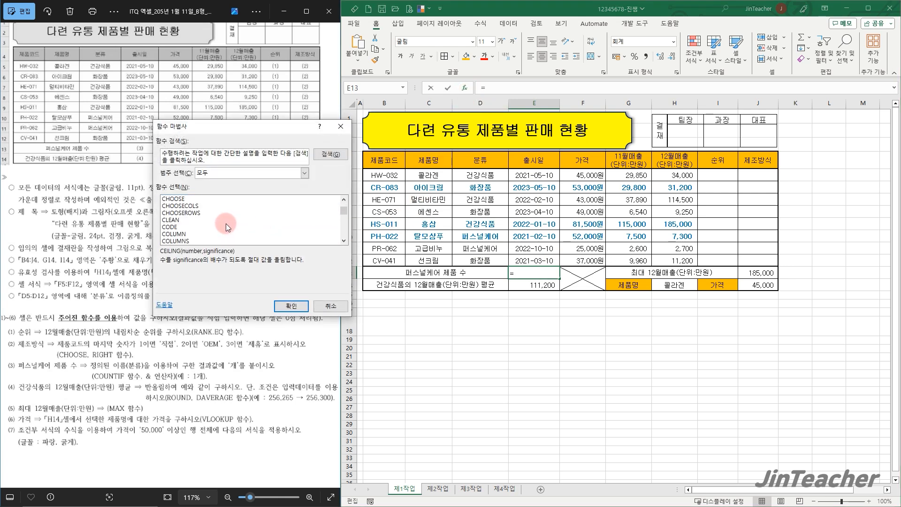
{"action": "scroll", "coordinate": [206, 230], "scroll_direction": "down", "scroll_amount": 3}
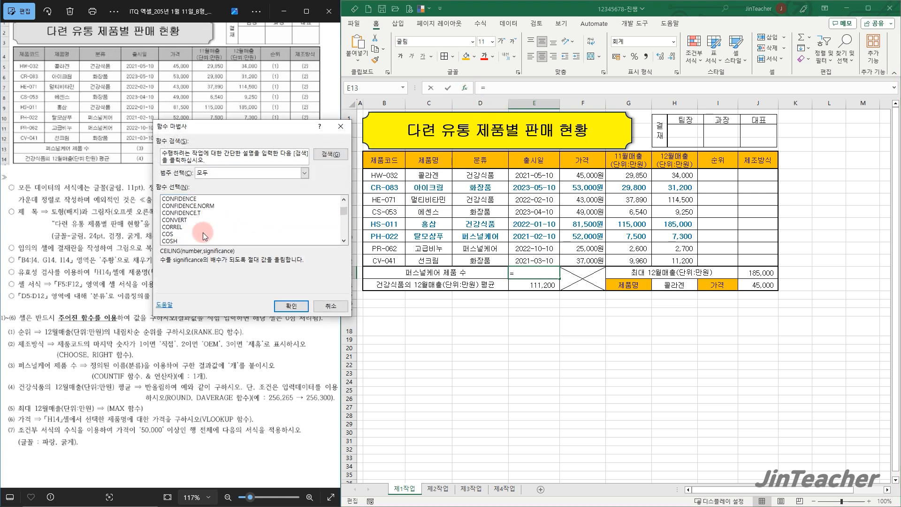
{"action": "left_click", "coordinate": [192, 241]}
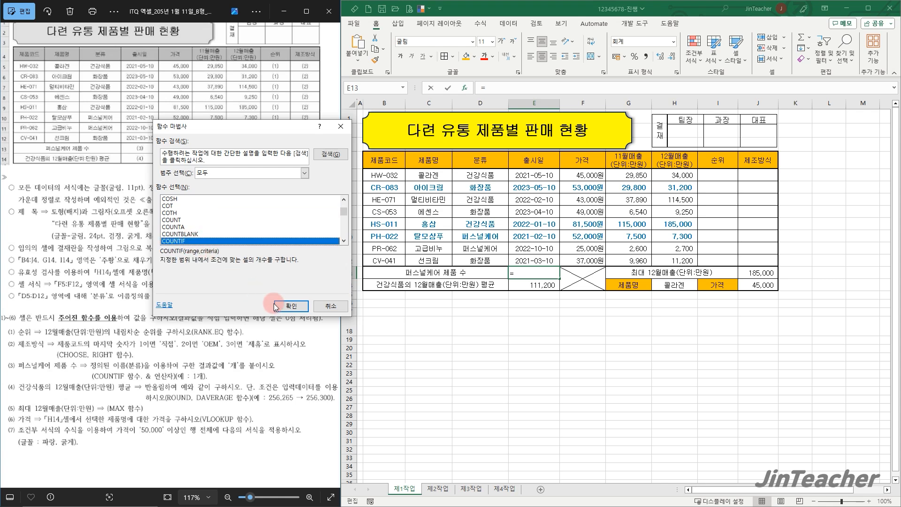
{"action": "left_click", "coordinate": [291, 306]}
Give E13's COUNTIF the named range 분류 (D5:D12) and the 퍼스널케어 cell D10 as its criteria
{"action": "left_click", "coordinate": [180, 194]}
{"action": "left_click", "coordinate": [182, 181]}
{"action": "left_click_drag", "start_coordinate": [462, 177], "coordinate": [469, 261]}
{"action": "left_click", "coordinate": [224, 192]}
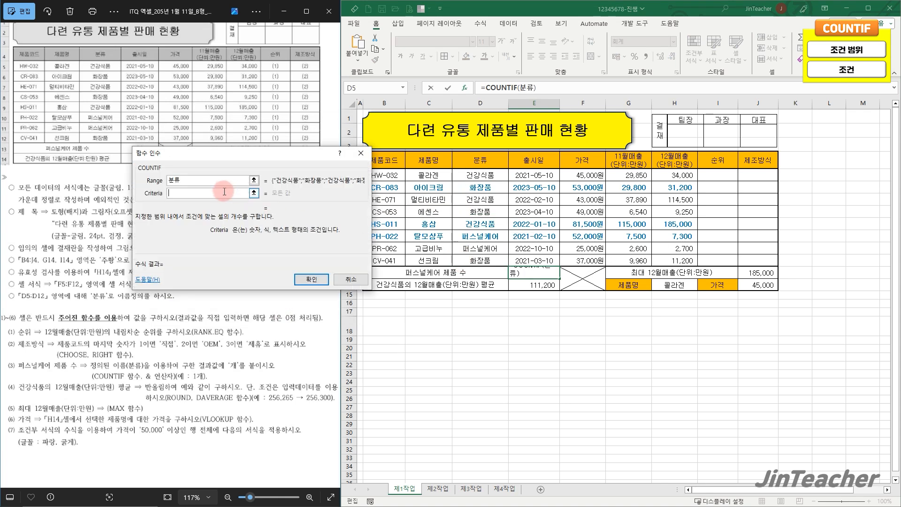
{"action": "left_click", "coordinate": [459, 236]}
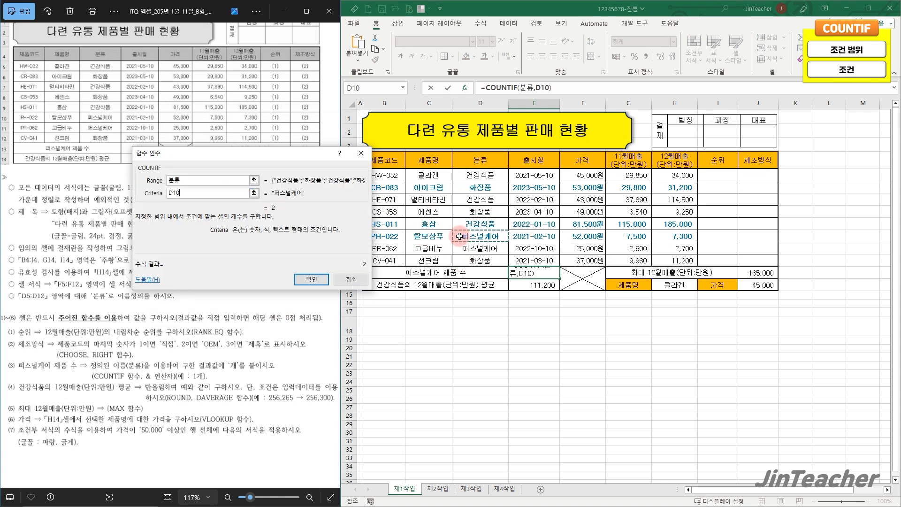
{"action": "left_click", "coordinate": [310, 279]}
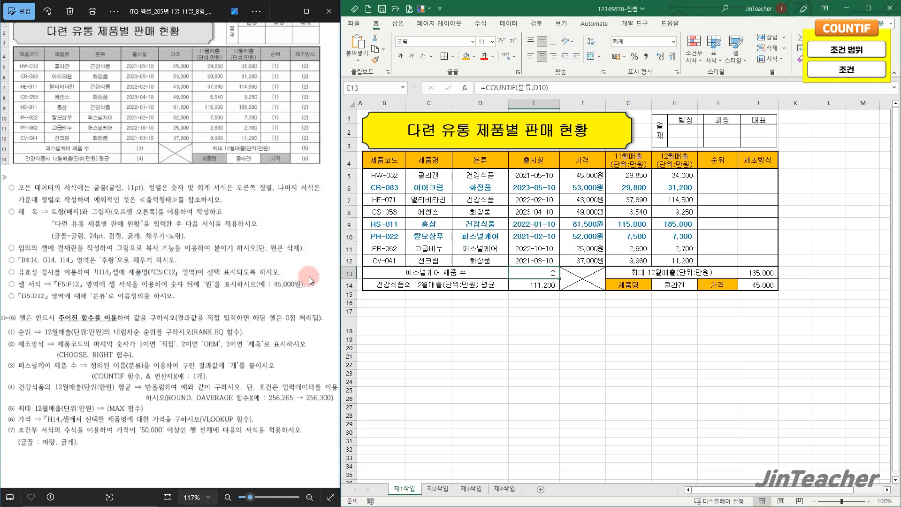
Append &"개" to the COUNTIF formula in E13
{"action": "left_click", "coordinate": [571, 87]}
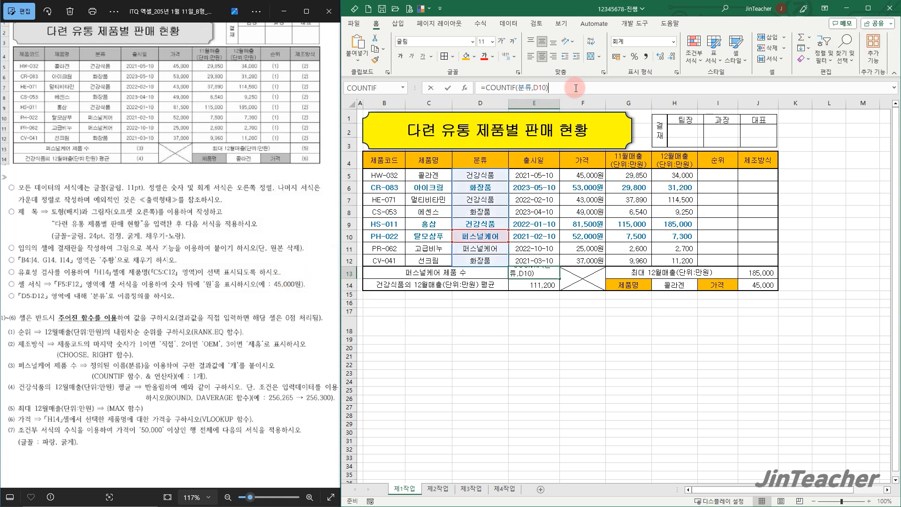
{"action": "type", "text": "&\"개"}
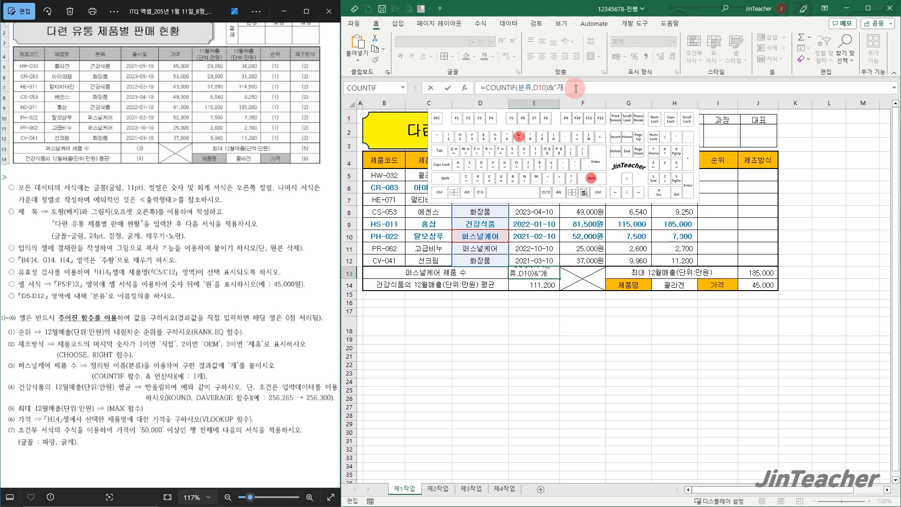
{"action": "key", "text": "ctrl+Return"}
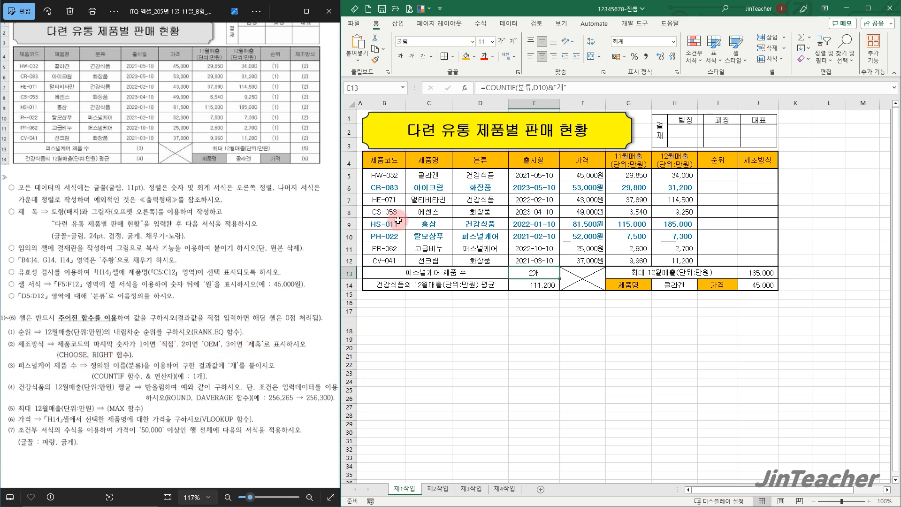
Insert the RIGHT function in J5, the first cell of the 제조방식 column
{"action": "left_click", "coordinate": [398, 200]}
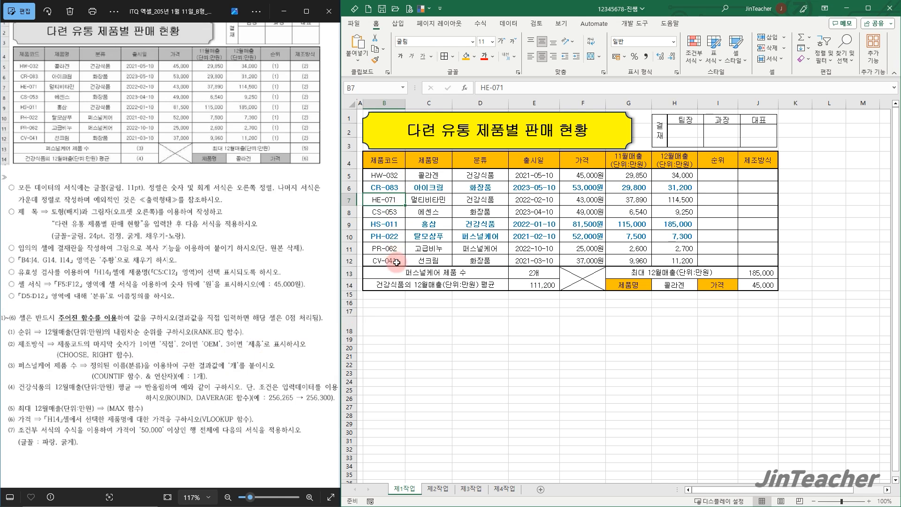
{"action": "left_click", "coordinate": [758, 176]}
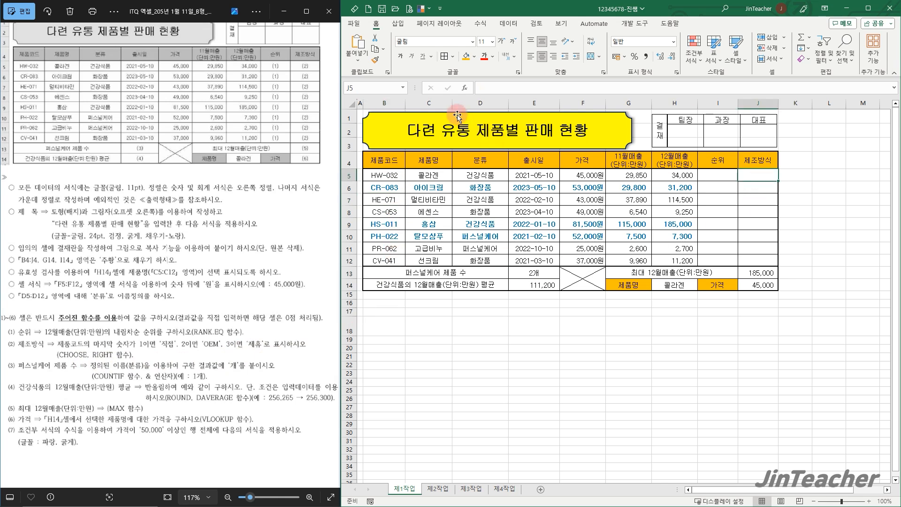
{"action": "left_click", "coordinate": [470, 89]}
{"action": "left_click", "coordinate": [277, 221]}
{"action": "key", "text": "r"}
{"action": "scroll", "coordinate": [274, 219], "scroll_direction": "down", "scroll_amount": 5}
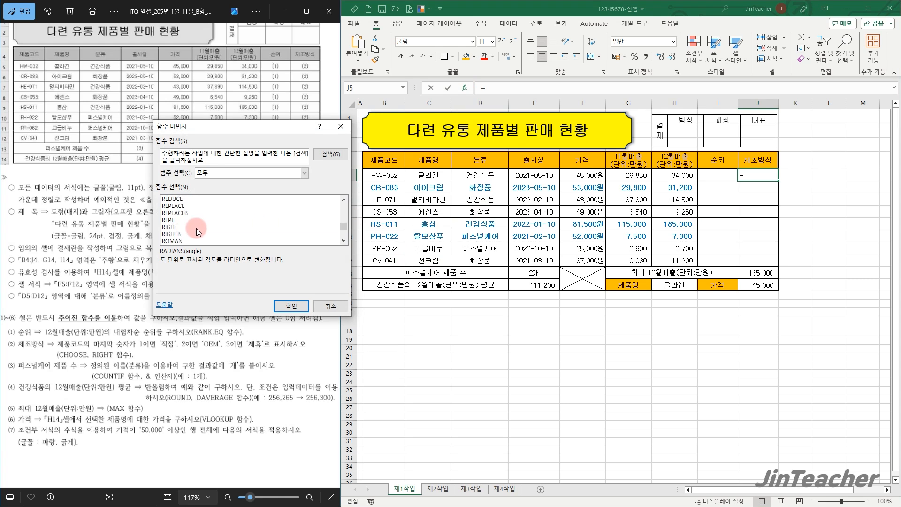
{"action": "left_click", "coordinate": [197, 227]}
{"action": "left_click", "coordinate": [279, 308]}
Make J5's RIGHT function extract 1 character from the product code in B5
{"action": "left_click_drag", "start_coordinate": [242, 232], "coordinate": [534, 238]}
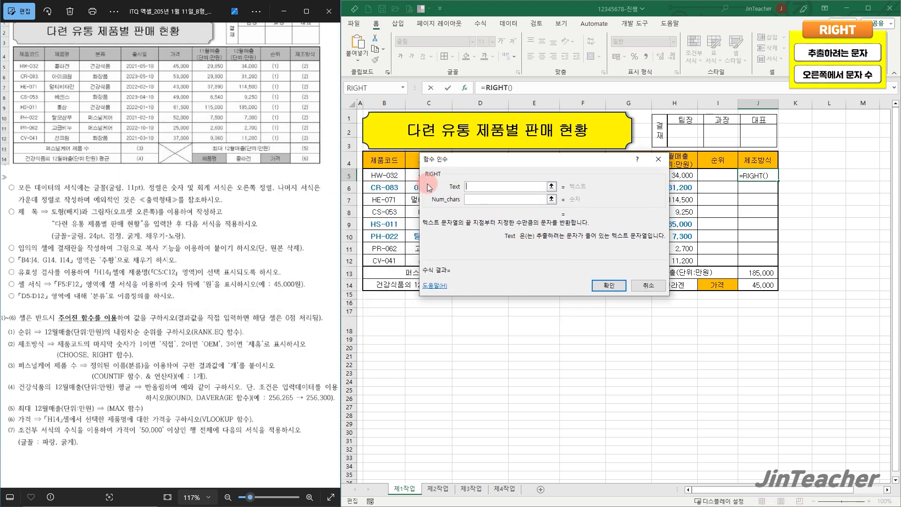
{"action": "left_click", "coordinate": [389, 173]}
{"action": "left_click", "coordinate": [482, 202]}
{"action": "type", "text": "1"}
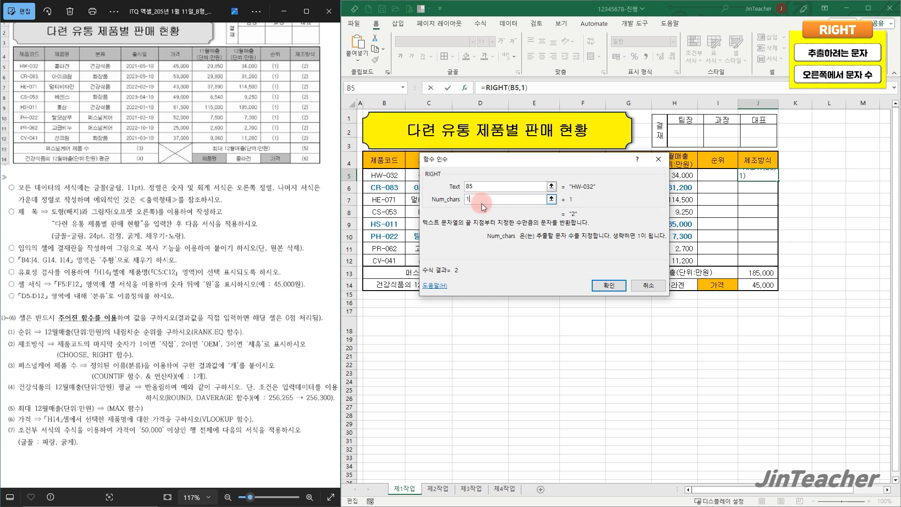
{"action": "left_click", "coordinate": [616, 286]}
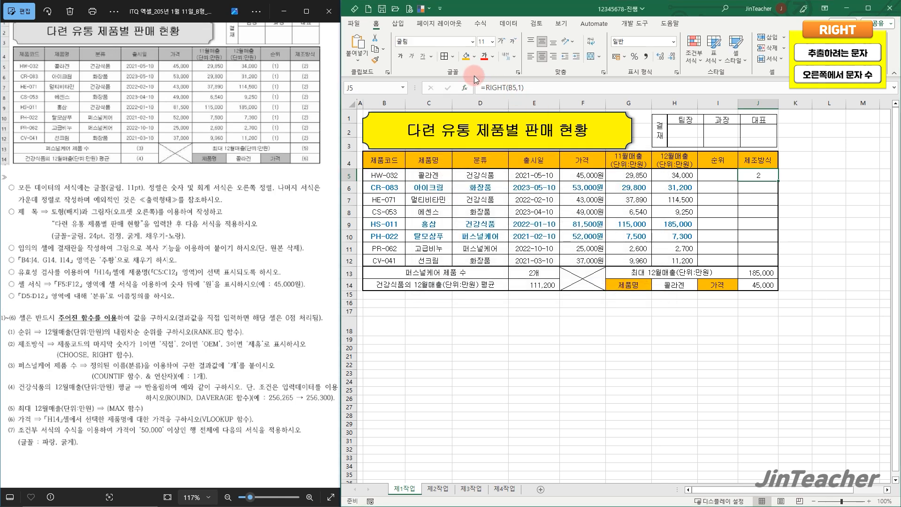
Cut the RIGHT(B5,1) expression out of J5's formula and insert the CHOOSE function in its place
{"action": "left_click", "coordinate": [484, 87]}
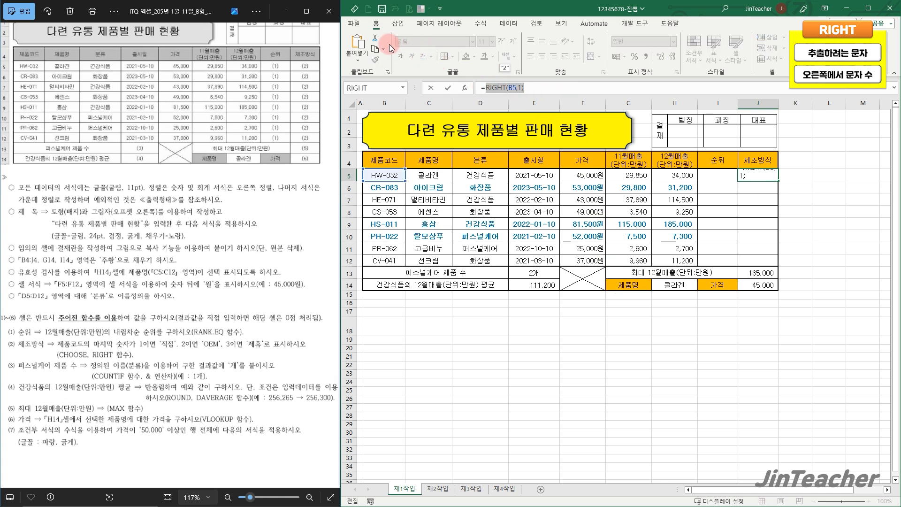
{"action": "key", "text": "BackSpace"}
{"action": "left_click", "coordinate": [465, 90]}
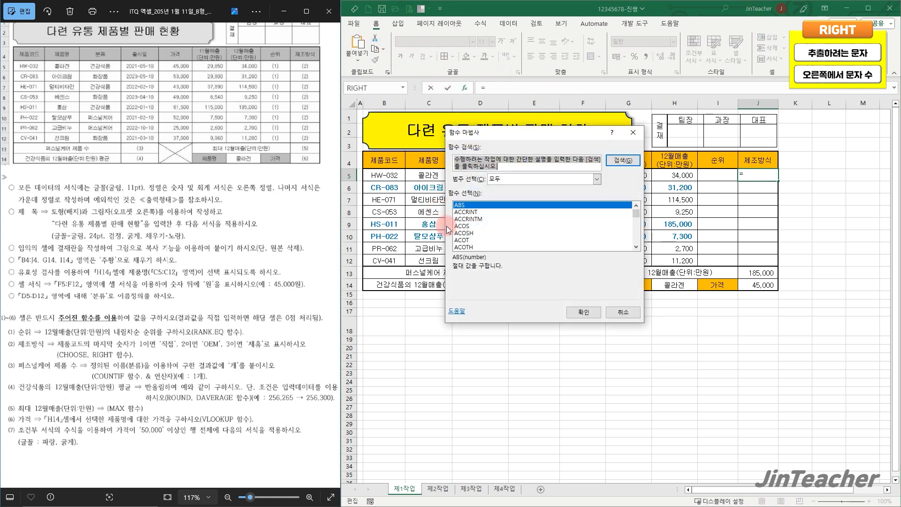
{"action": "left_click", "coordinate": [506, 243]}
{"action": "scroll", "coordinate": [505, 243], "scroll_direction": "down", "scroll_amount": 3}
{"action": "scroll", "coordinate": [506, 243], "scroll_direction": "down", "scroll_amount": 3}
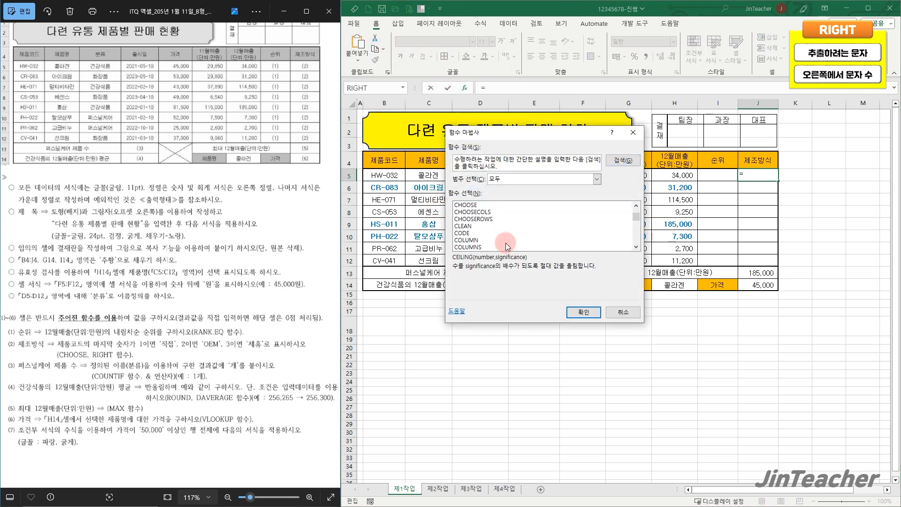
{"action": "left_click", "coordinate": [475, 206]}
{"action": "left_click", "coordinate": [582, 313]}
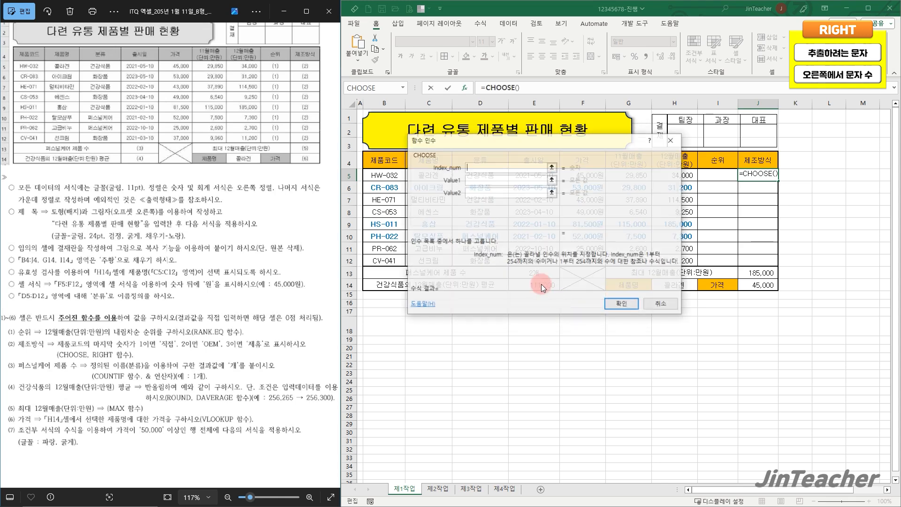
Complete J5's CHOOSE with the cut RIGHT(B5,1) as the index number and the values "직접", "OEM" and "제휴"
{"action": "right_click", "coordinate": [475, 168]}
{"action": "left_click", "coordinate": [507, 194]}
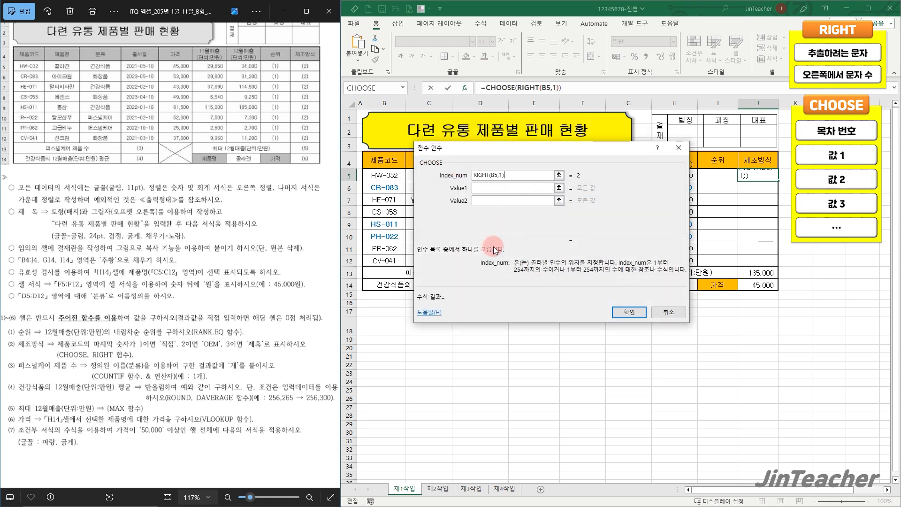
{"action": "left_click_drag", "start_coordinate": [506, 208], "coordinate": [447, 309]}
{"action": "left_click", "coordinate": [446, 282]}
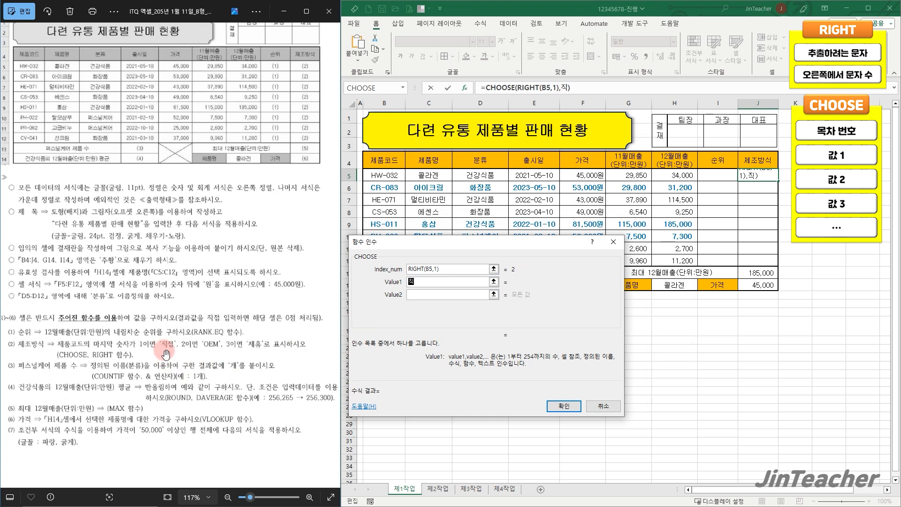
{"action": "left_click", "coordinate": [424, 296]}
{"action": "type", "text": "OE"}
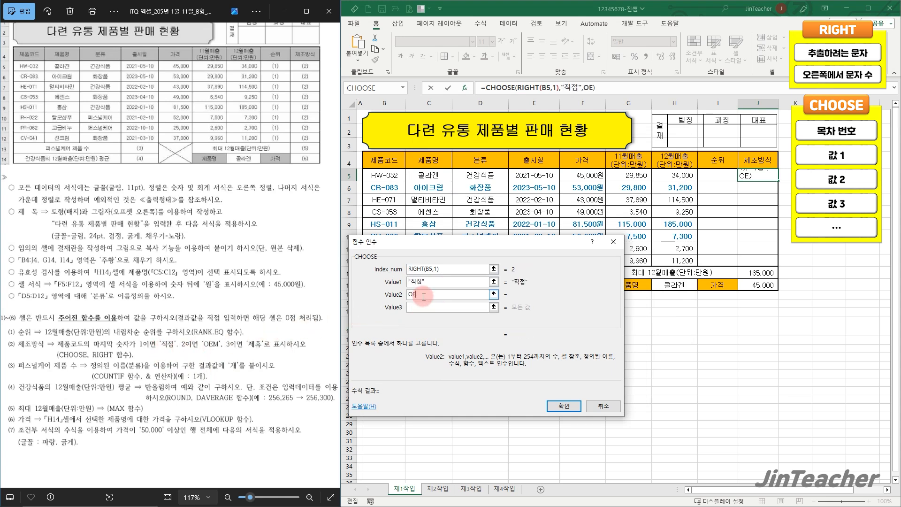
{"action": "type", "text": "M"}
{"action": "left_click", "coordinate": [433, 307]}
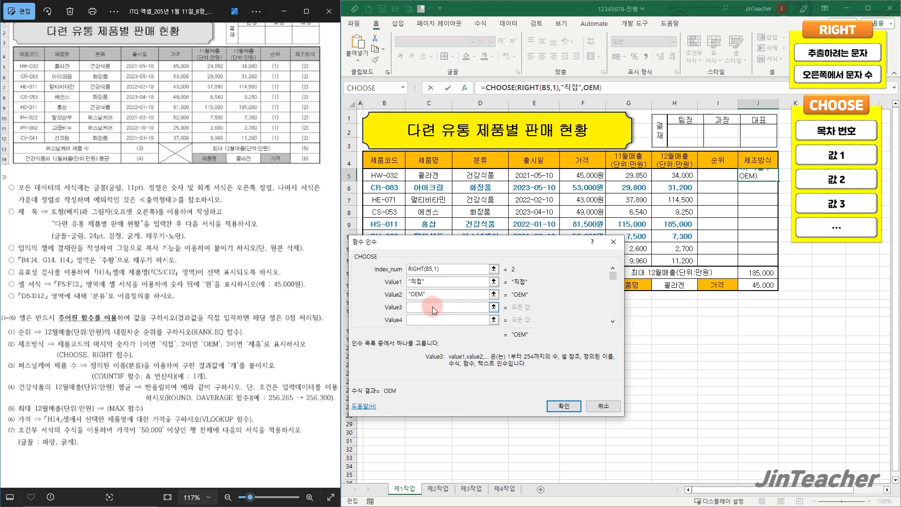
{"action": "type", "text": "제휴"}
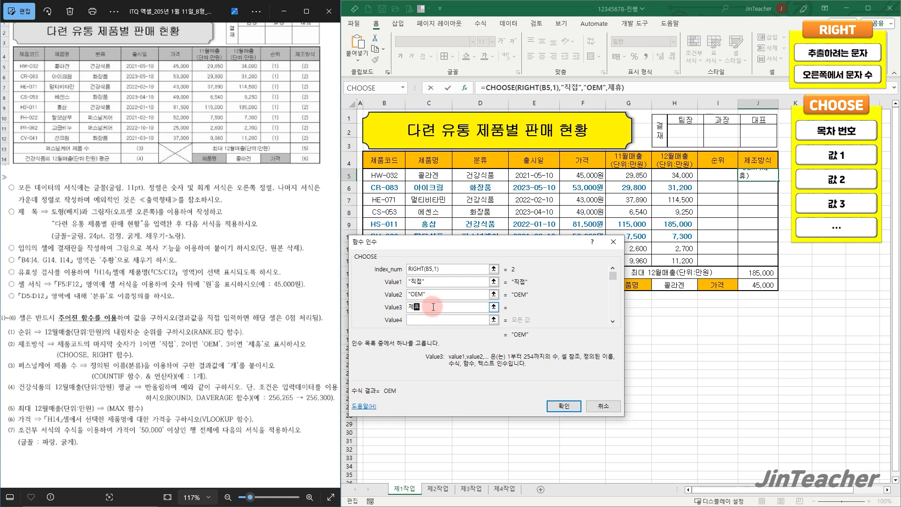
{"action": "left_click", "coordinate": [564, 406]}
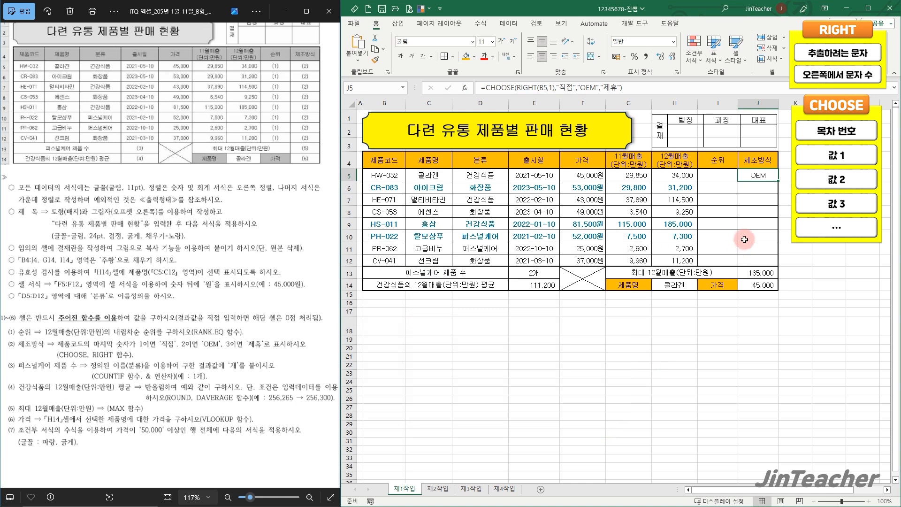
Fill the CHOOSE formula from J5 down through J12 without copying the cell formatting
{"action": "left_click_drag", "start_coordinate": [779, 186], "coordinate": [782, 275]}
{"action": "left_click", "coordinate": [782, 275]}
{"action": "left_click", "coordinate": [815, 306]}
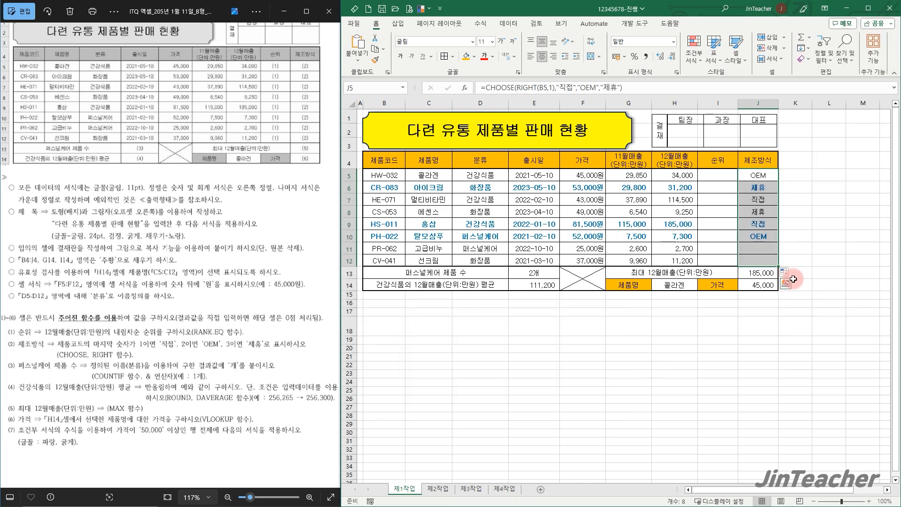
Insert the RANK.EQ function in I5, the first cell of the 순위 column
{"action": "left_click", "coordinate": [767, 258]}
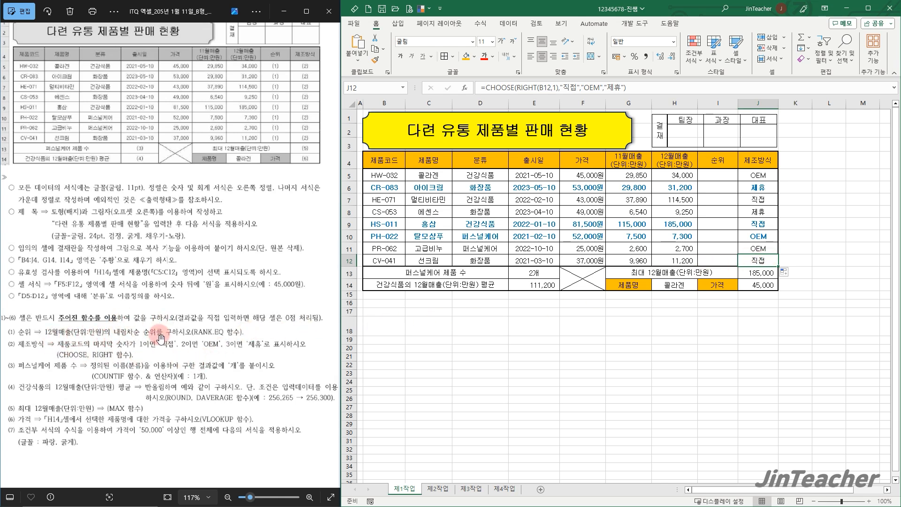
{"action": "left_click_drag", "start_coordinate": [684, 179], "coordinate": [688, 261]}
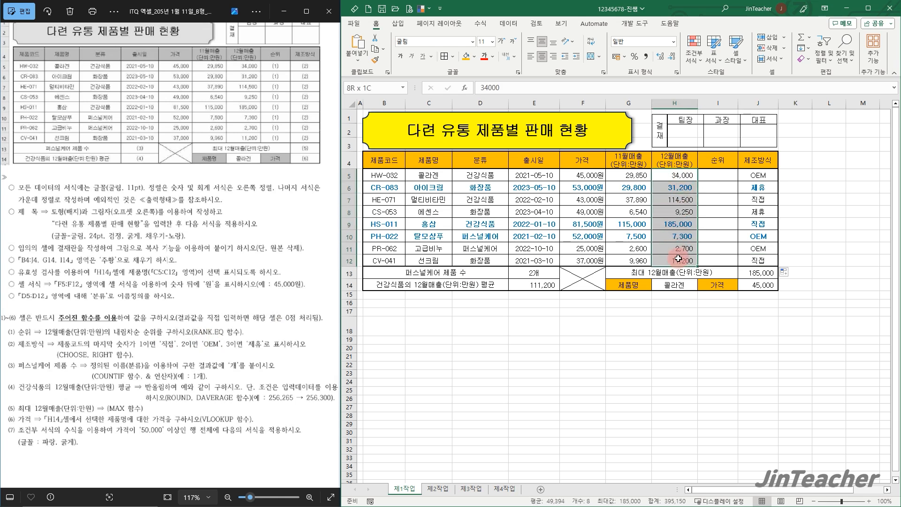
{"action": "left_click", "coordinate": [729, 174]}
{"action": "left_click", "coordinate": [465, 89]}
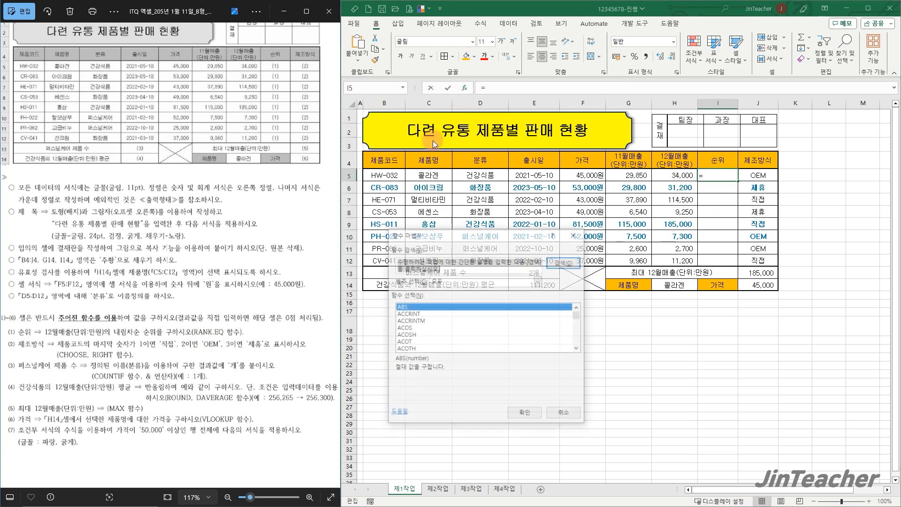
{"action": "left_click", "coordinate": [432, 333]}
{"action": "key", "text": "r"}
{"action": "scroll", "coordinate": [433, 333], "scroll_direction": "down", "scroll_amount": 2}
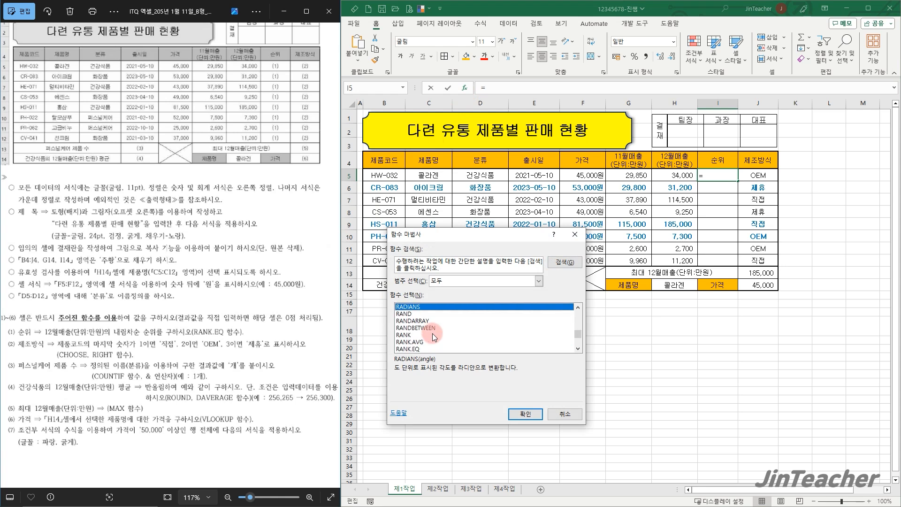
{"action": "left_click", "coordinate": [432, 349]}
{"action": "left_click", "coordinate": [522, 415]}
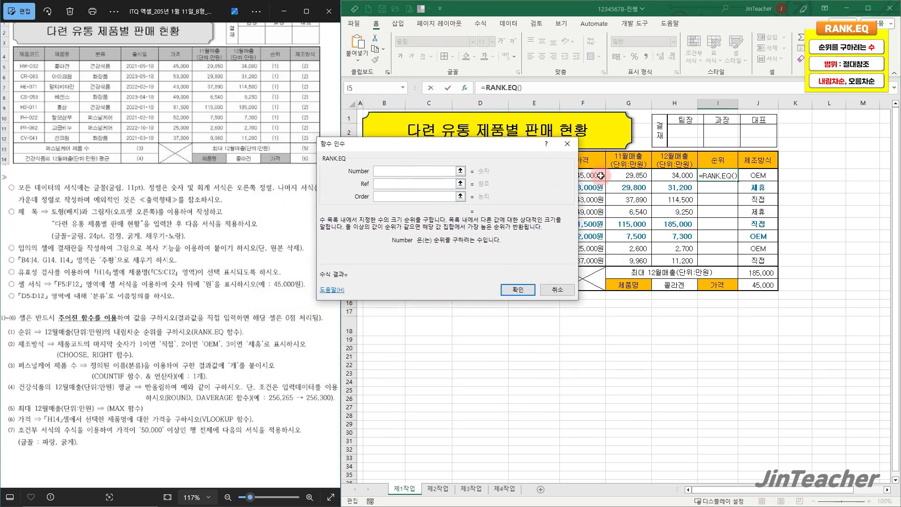
Complete I5's RANK.EQ with H5 as the number and the absolute range $H$5:$H$12 as the reference, omitting the order for descending rank
{"action": "left_click", "coordinate": [679, 177]}
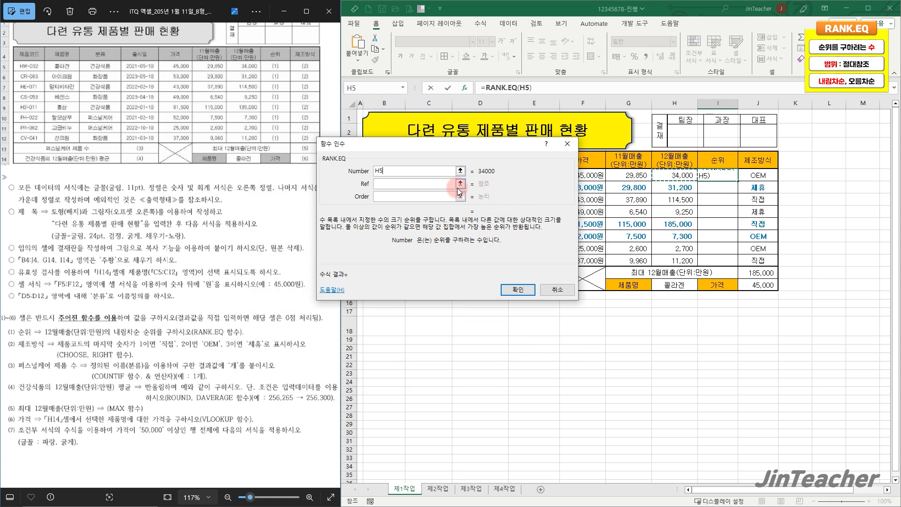
{"action": "left_click", "coordinate": [441, 184]}
{"action": "left_click", "coordinate": [681, 175]}
{"action": "left_click_drag", "start_coordinate": [680, 174], "coordinate": [682, 262]}
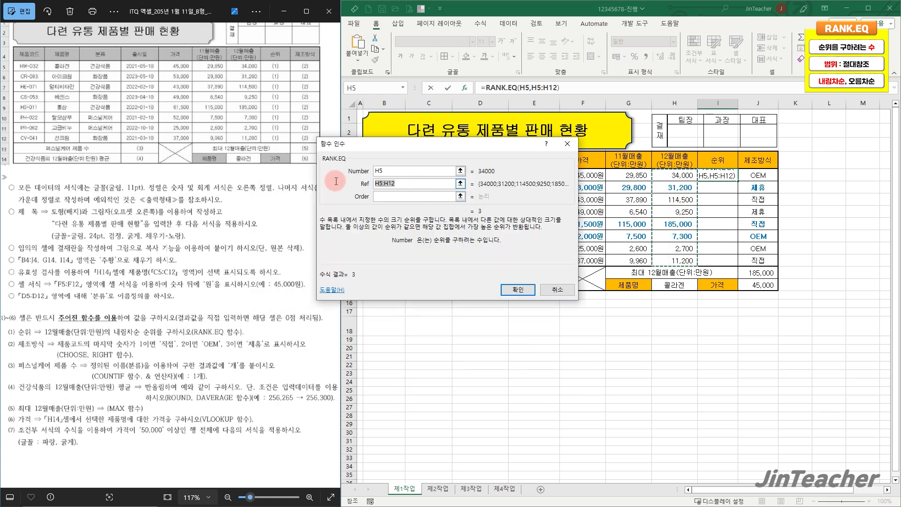
{"action": "key", "text": "F4"}
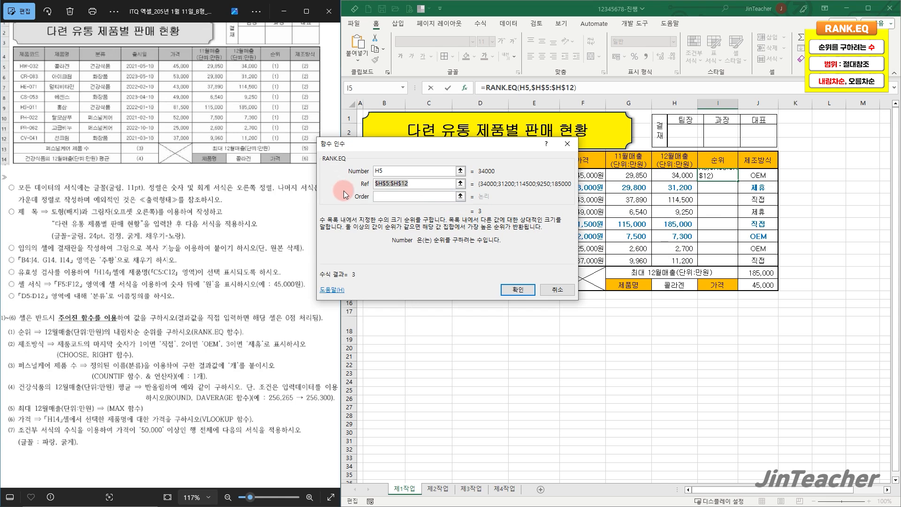
{"action": "left_click", "coordinate": [390, 197]}
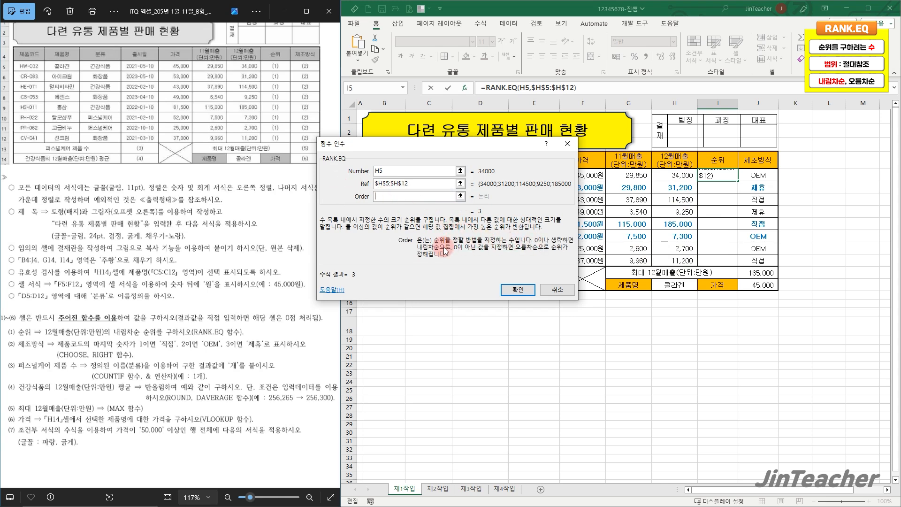
{"action": "left_click", "coordinate": [515, 289]}
Fill the RANK.EQ formula from I5 down through I12 without copying the cell formatting
{"action": "left_click_drag", "start_coordinate": [738, 181], "coordinate": [733, 268]}
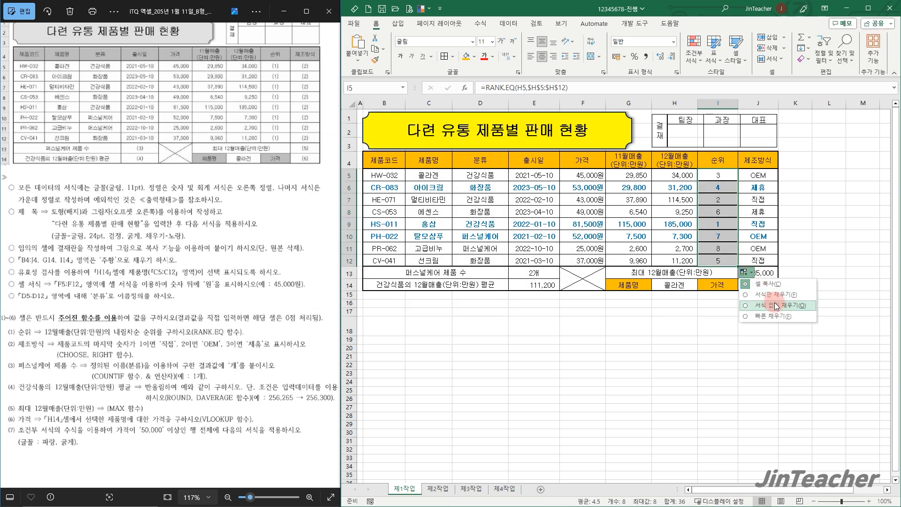
{"action": "left_click", "coordinate": [723, 258]}
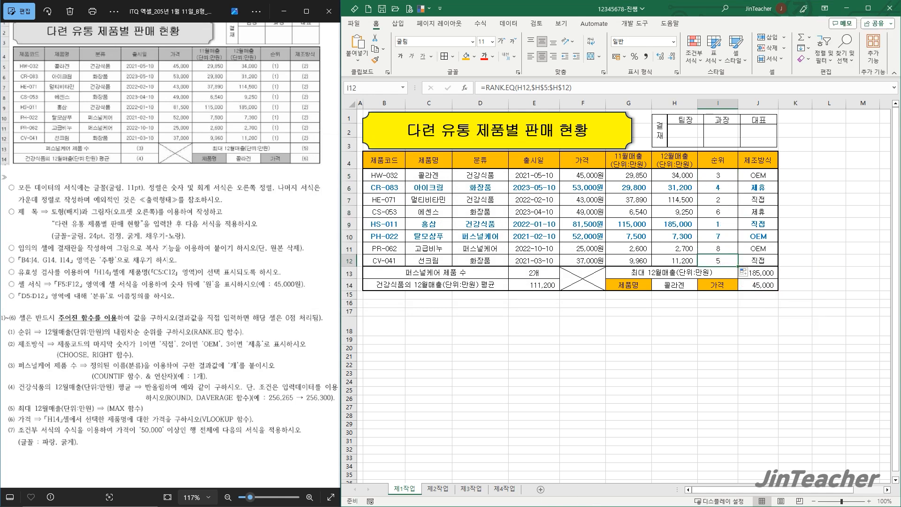